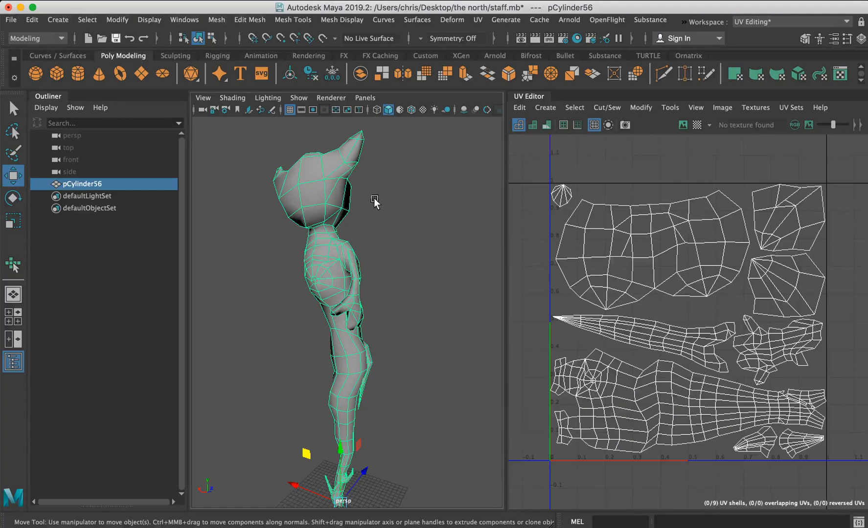
Step: Examine the character mesh from the front together with its UV layout
click(391, 208)
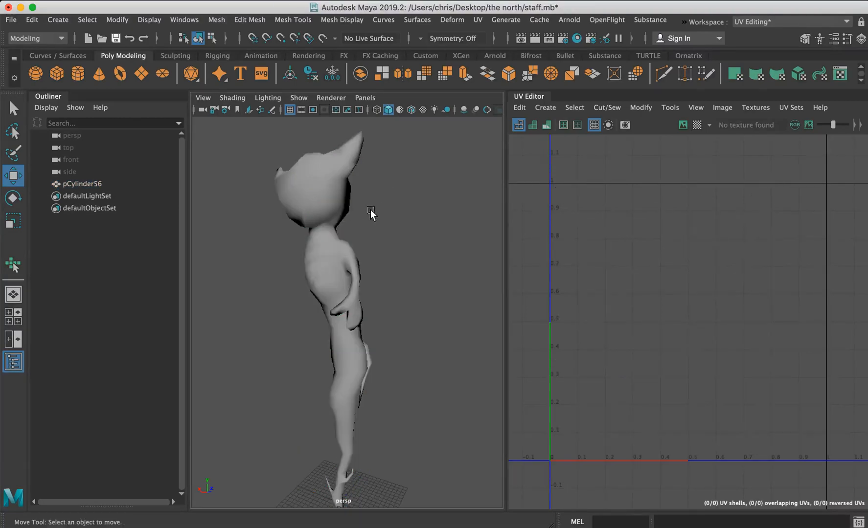
click(335, 213)
alt+drag(310, 218, 451, 220)
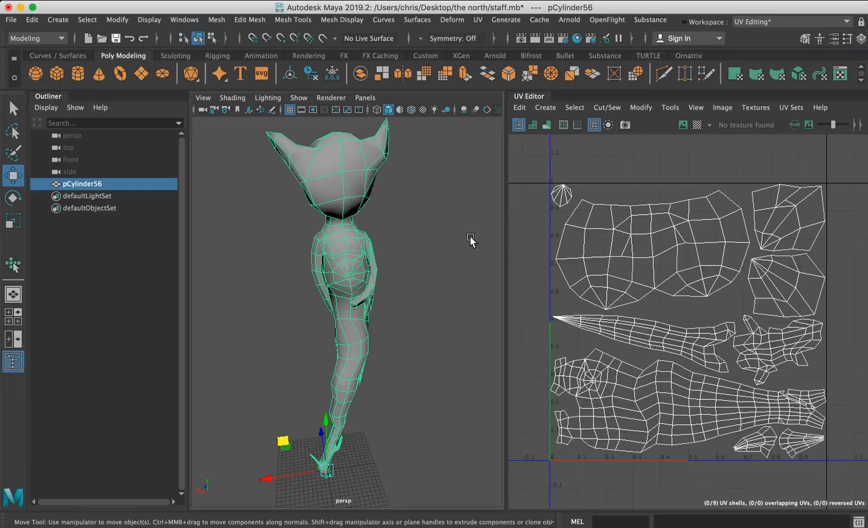
click(412, 243)
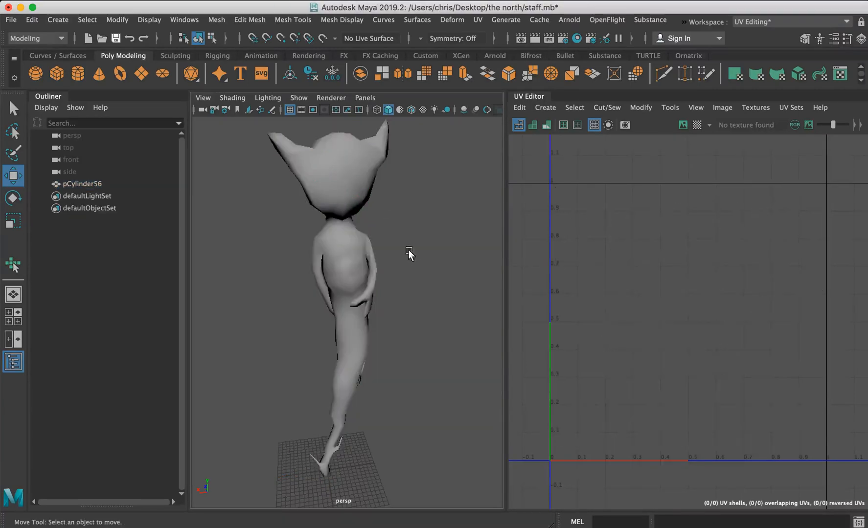
click(382, 262)
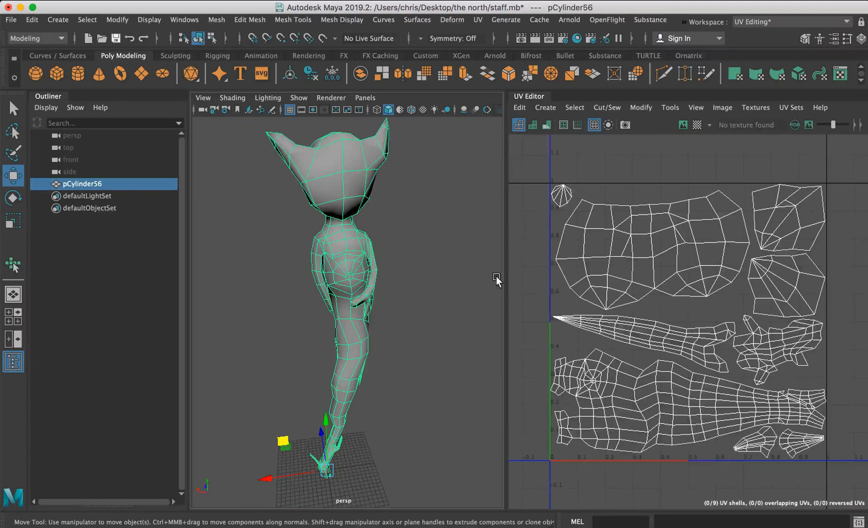
click(399, 219)
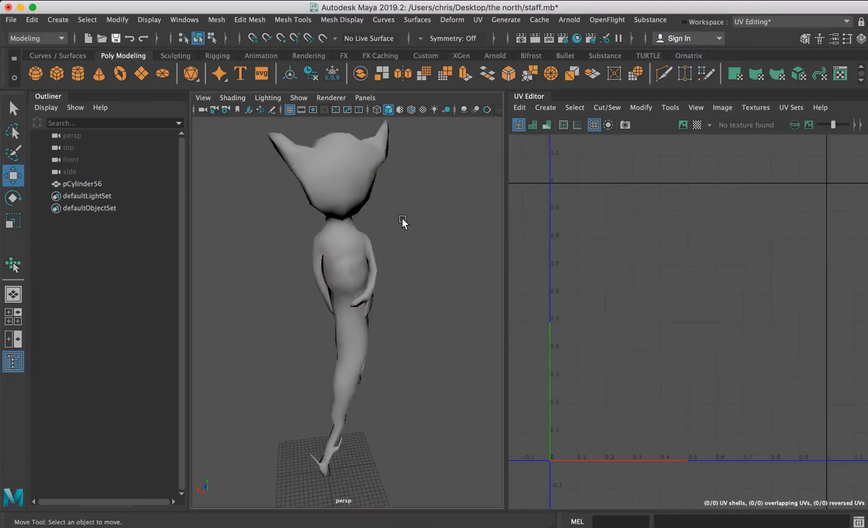
click(351, 181)
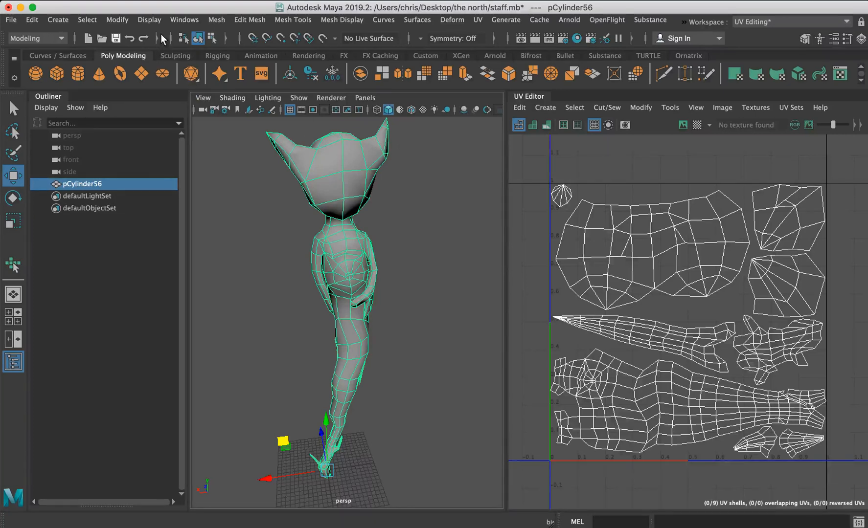
Step: Review the plug-ins listed in the Plug-in Manager and close it
click(185, 22)
mouse_move(238, 141)
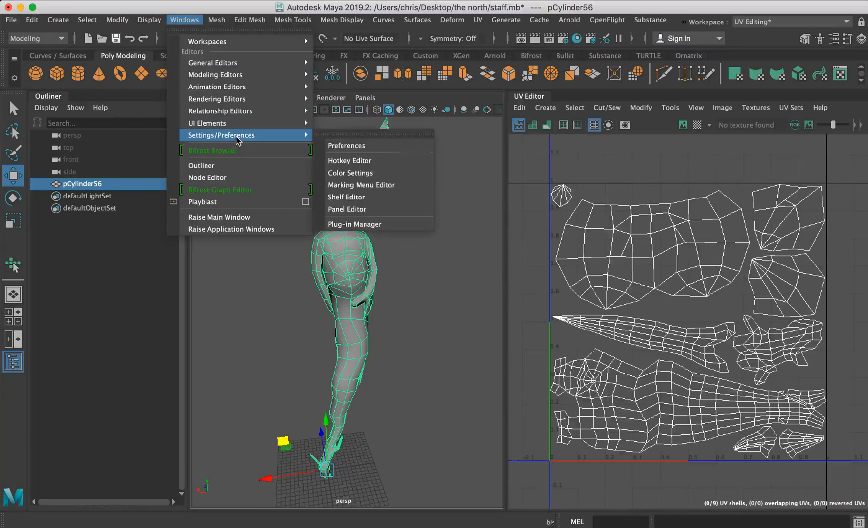
click(354, 224)
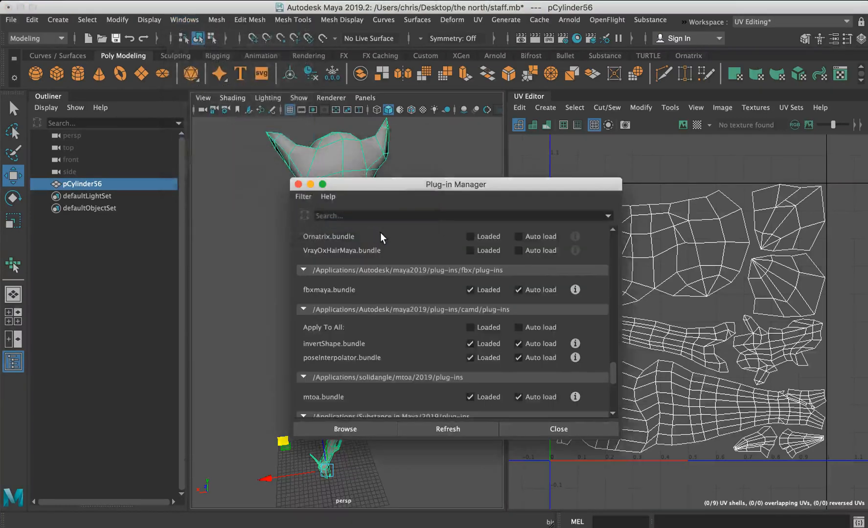
scroll(374, 272, down, 5)
scroll(374, 273, up, 5)
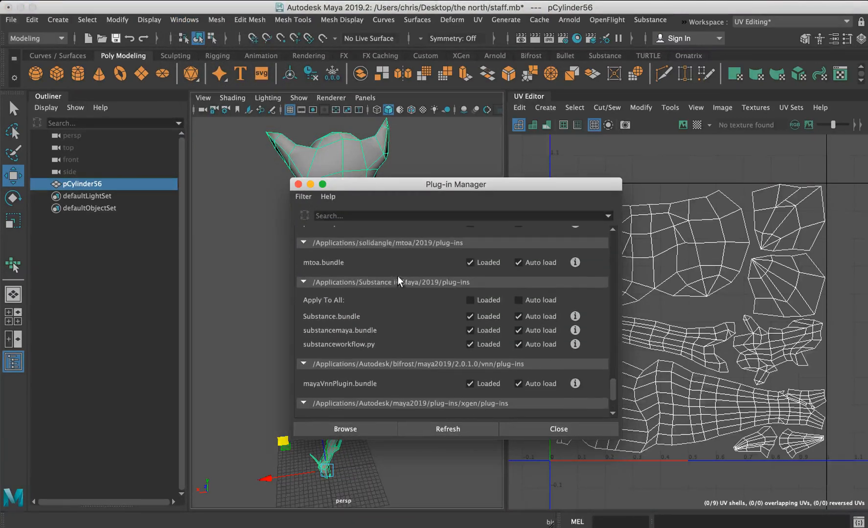
scroll(415, 266, up, 3)
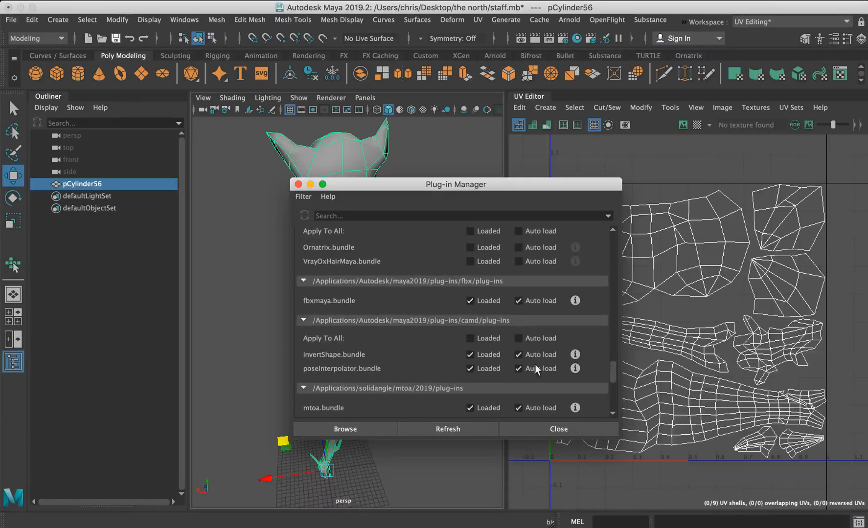
click(575, 434)
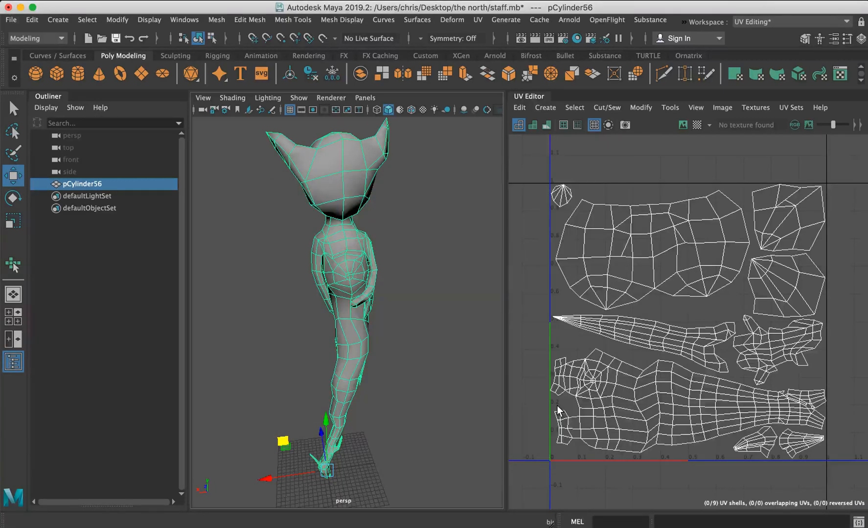
Step: Send the selected character mesh to Mudbox as a new scene and switch to Mudbox
click(20, 22)
click(71, 189)
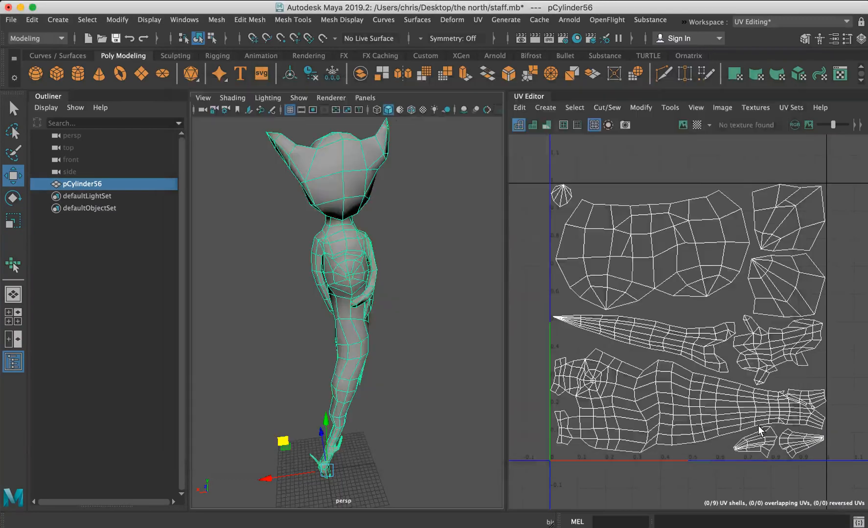
click(762, 429)
click(261, 233)
click(313, 185)
click(10, 21)
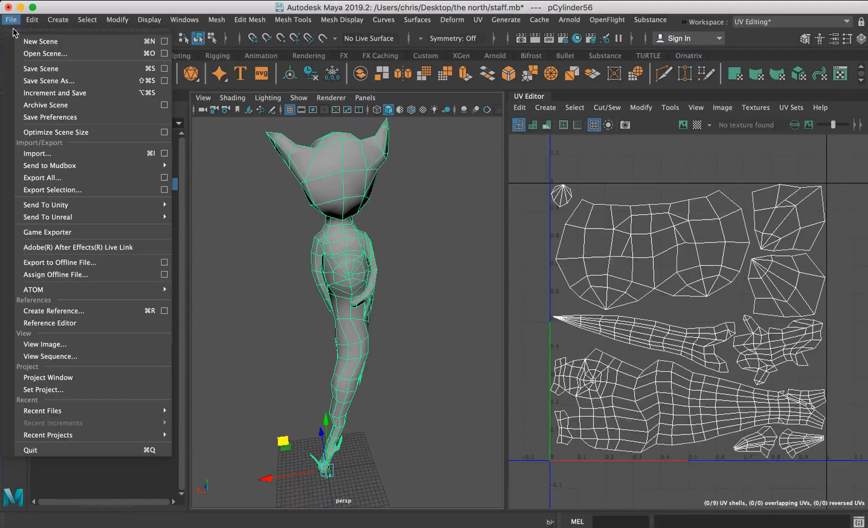
mouse_move(66, 169)
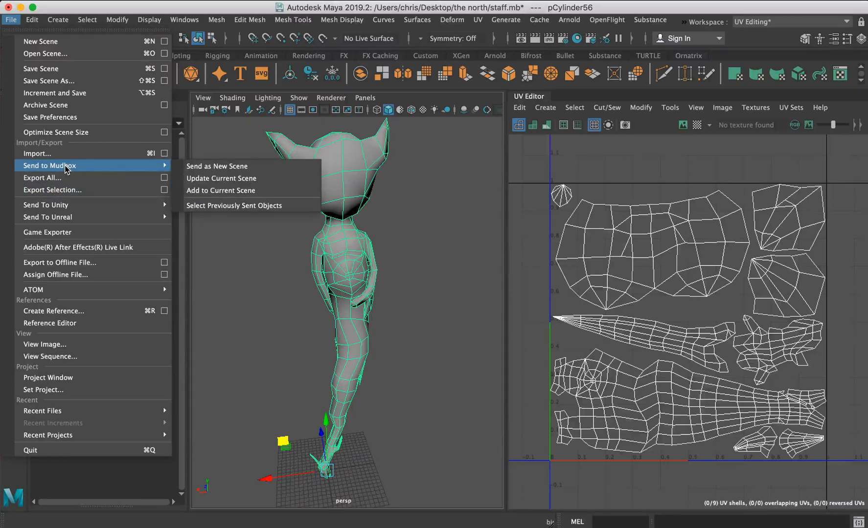
click(193, 166)
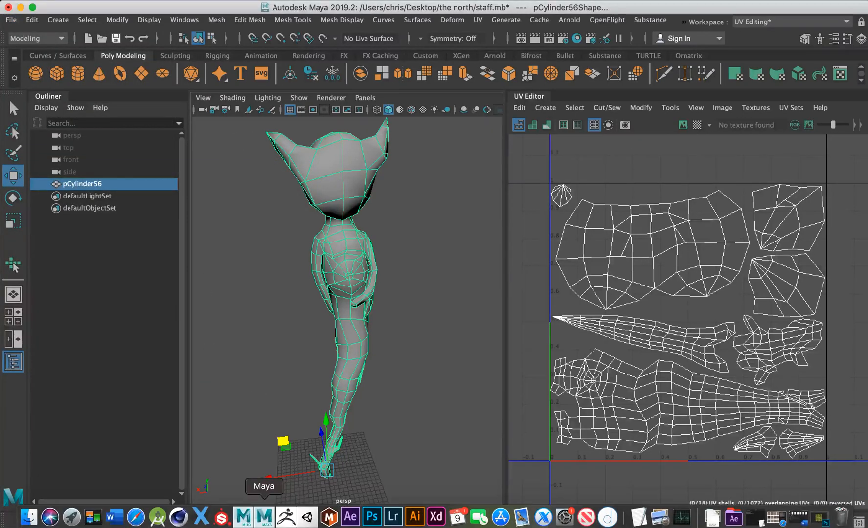
click(243, 516)
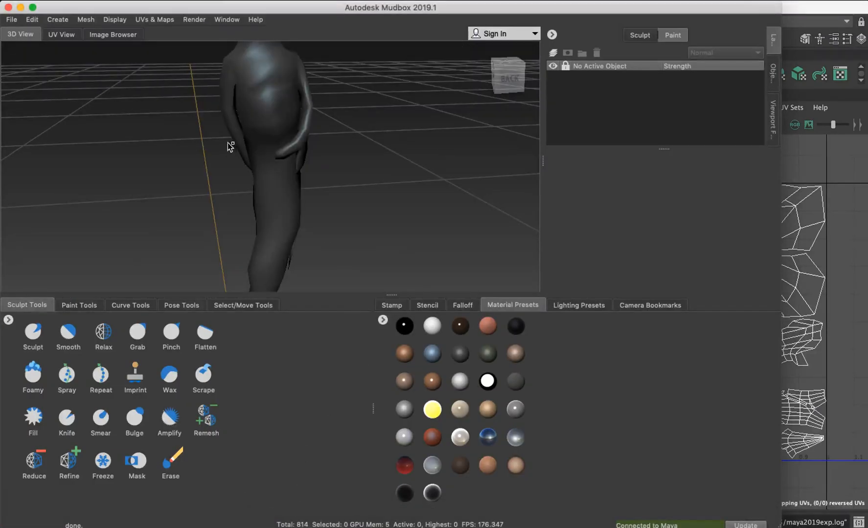
Step: Inspect the character in Mudbox, check the connection status in Maya, and return to Mudbox
alt+middle_drag(251, 122, 261, 175)
alt+drag(261, 175, 303, 138)
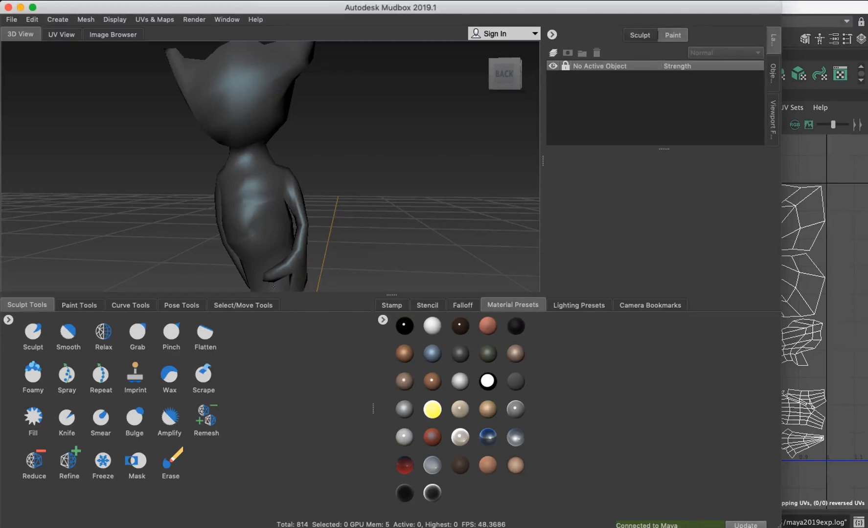
key(super+Tab)
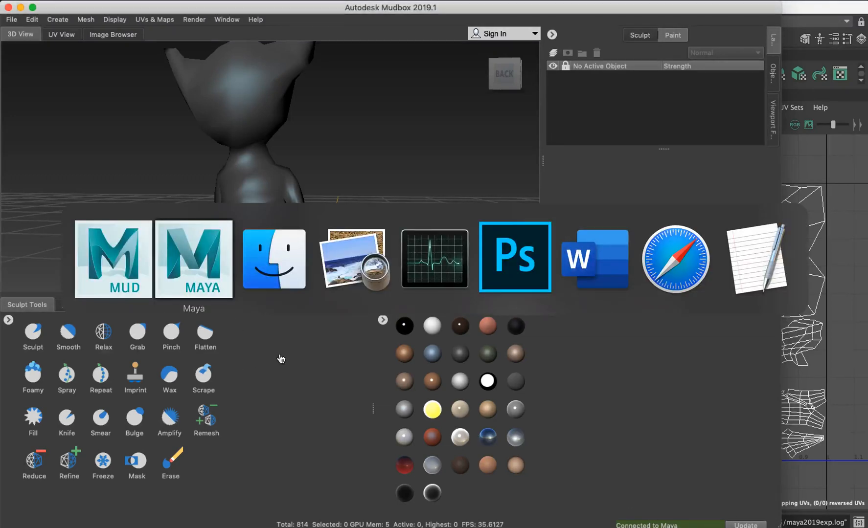
click(198, 263)
key(super+Tab)
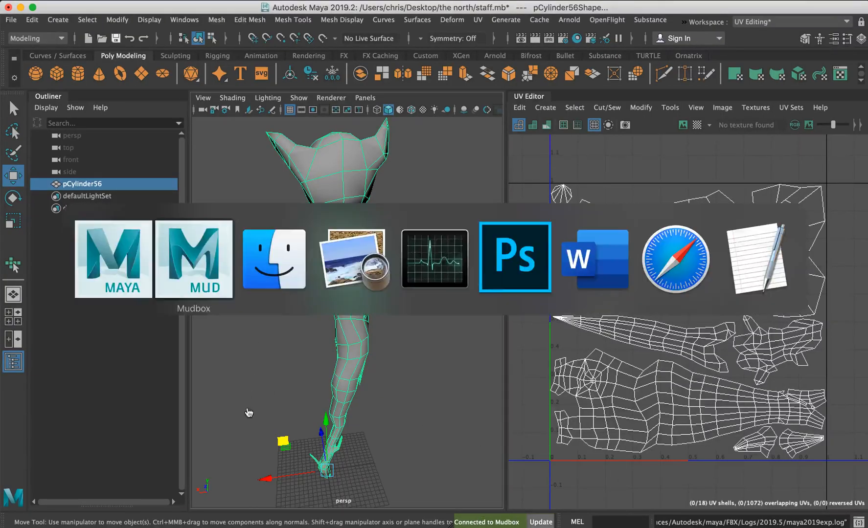
click(218, 267)
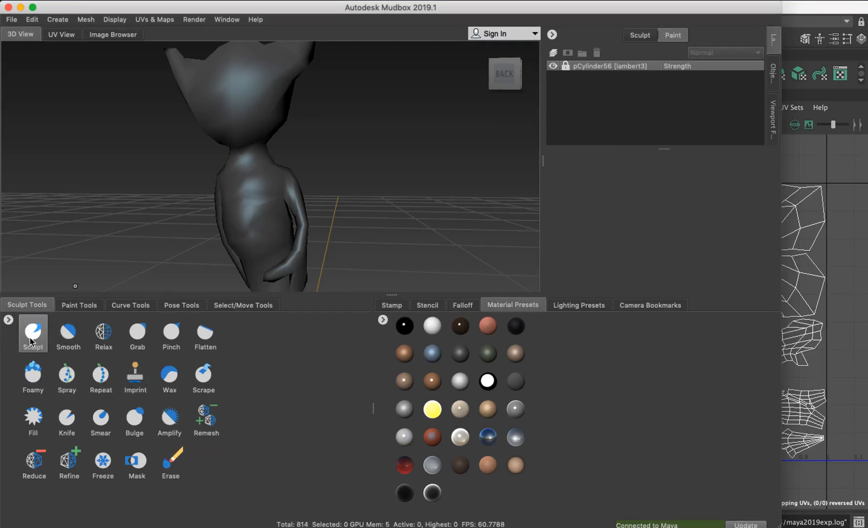
Step: Choose the Grab sculpting tool with a brush size of 8.93 for work on the character's head
click(137, 333)
mouse_move(183, 90)
alt+mouse_down()
mouse_move(198, 131)
mouse_move(186, 128)
mouse_move(205, 138)
alt+mouse_up()
key(b)
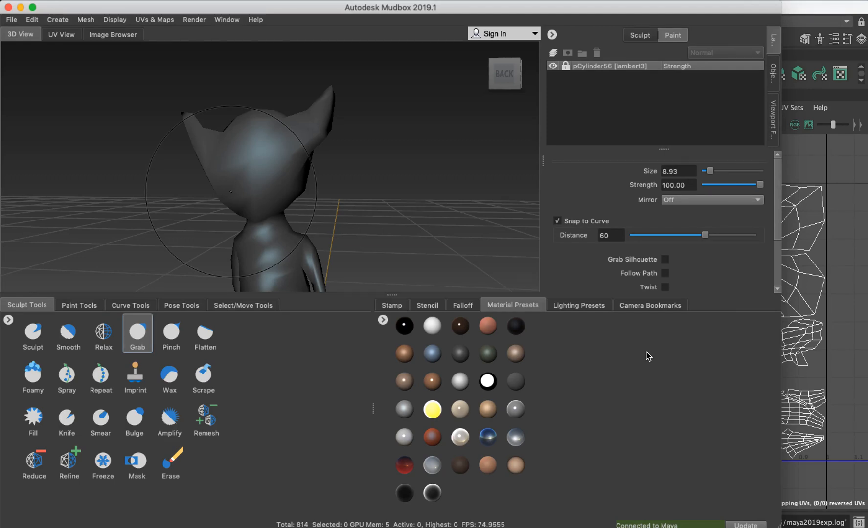
Step: Try tan, brown and red material presets on the character and apply the glossy white one
click(489, 469)
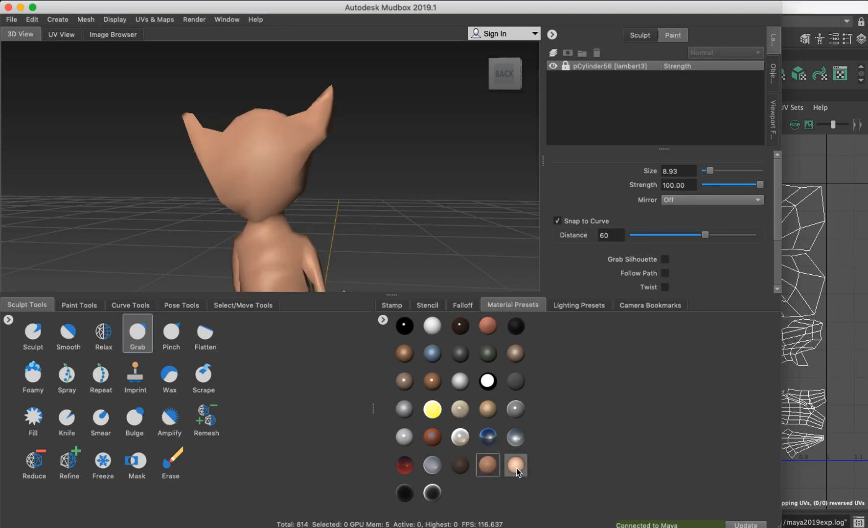
click(467, 468)
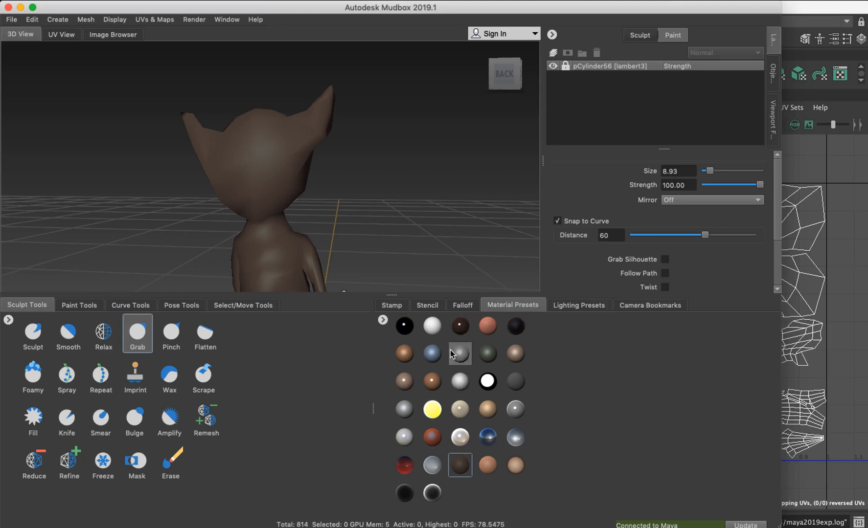
click(488, 328)
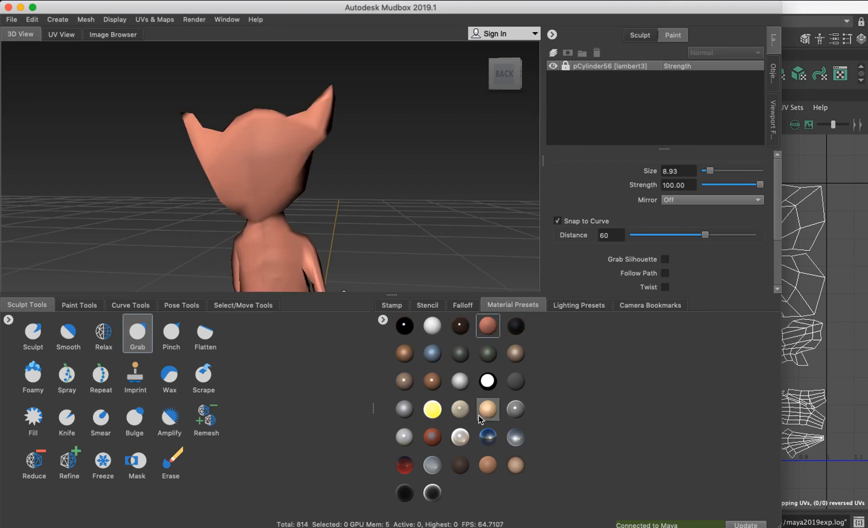
click(488, 464)
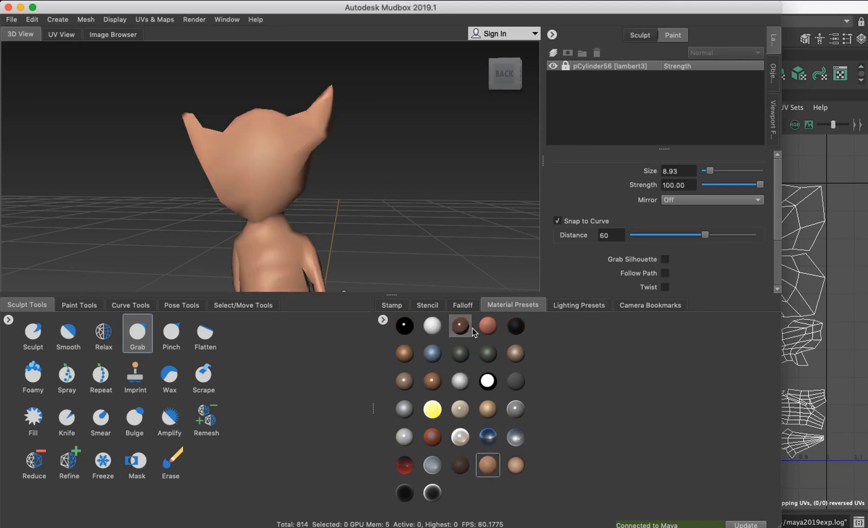
click(458, 384)
click(440, 332)
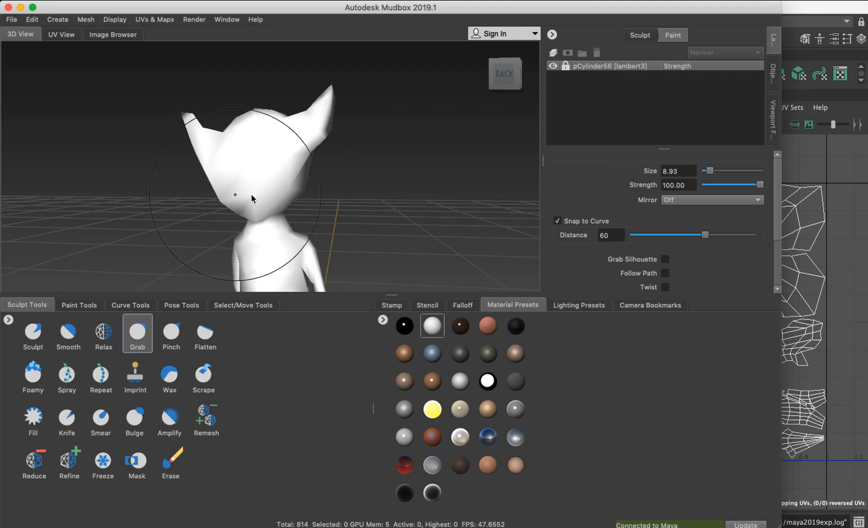
Step: Set the Grab brush size to 6.24 and undo a test stroke on the character's head
alt+middle_drag(264, 197, 256, 190)
mouse_move(255, 189)
alt+mouse_down()
mouse_move(266, 190)
mouse_move(280, 220)
mouse_move(274, 209)
alt+mouse_up()
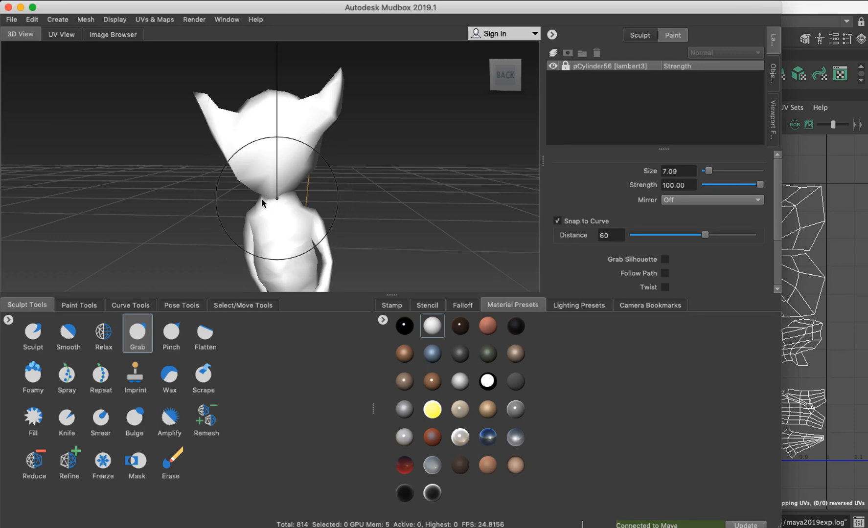
mouse_move(287, 202)
alt+mouse_down()
mouse_move(283, 214)
mouse_move(285, 202)
mouse_move(299, 206)
mouse_move(265, 200)
mouse_move(275, 220)
mouse_move(244, 207)
alt+mouse_up()
mouse_move(232, 203)
alt+right_down()
mouse_move(380, 231)
mouse_move(184, 227)
mouse_move(212, 222)
alt+right_up()
mouse_move(251, 216)
alt+mouse_down()
mouse_move(252, 204)
mouse_move(242, 209)
mouse_move(291, 213)
mouse_move(249, 207)
mouse_move(235, 227)
alt+mouse_up()
key(space)
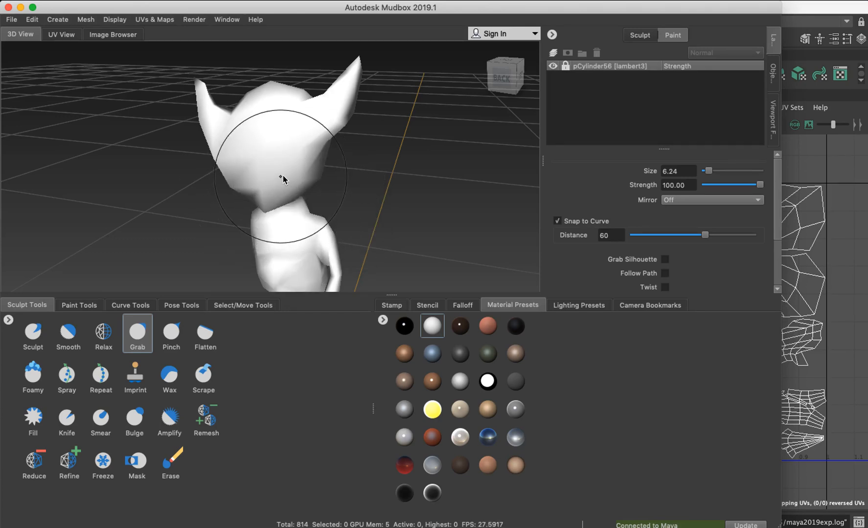
drag(279, 176, 286, 181)
key(super+z)
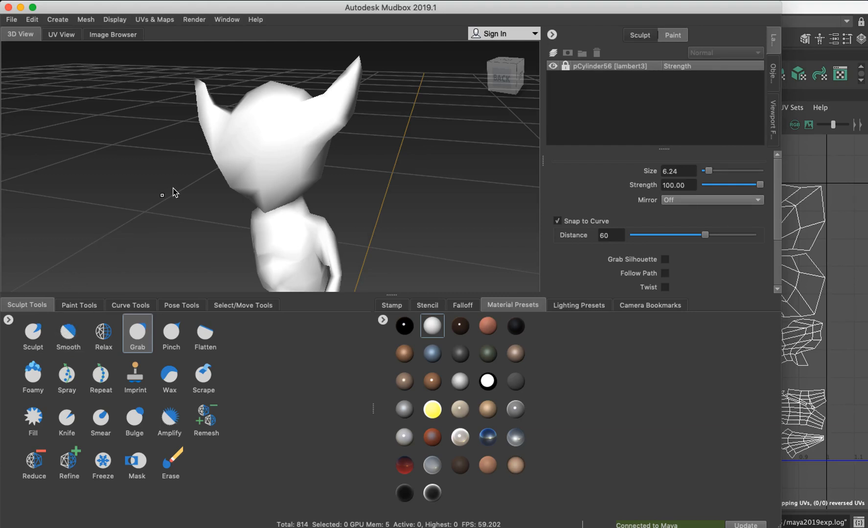
Step: Add a new sculpt layer to the character mesh and raise its subdivision to level 6
click(636, 37)
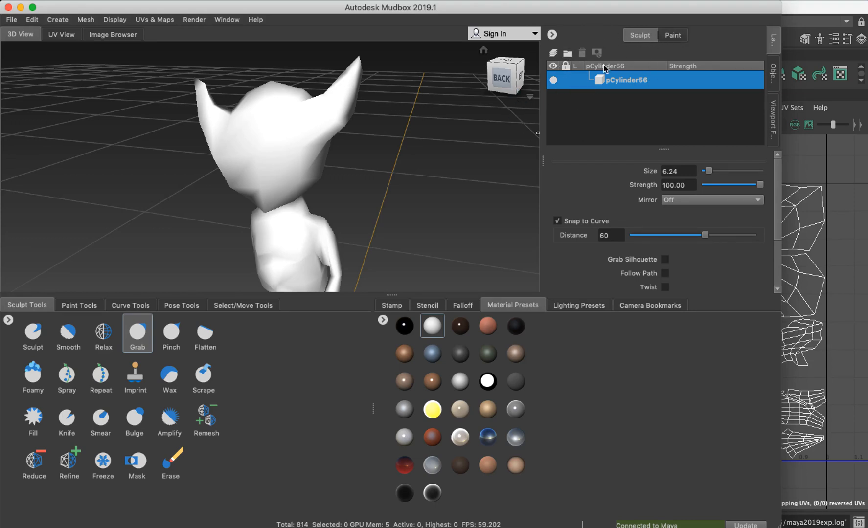
click(553, 53)
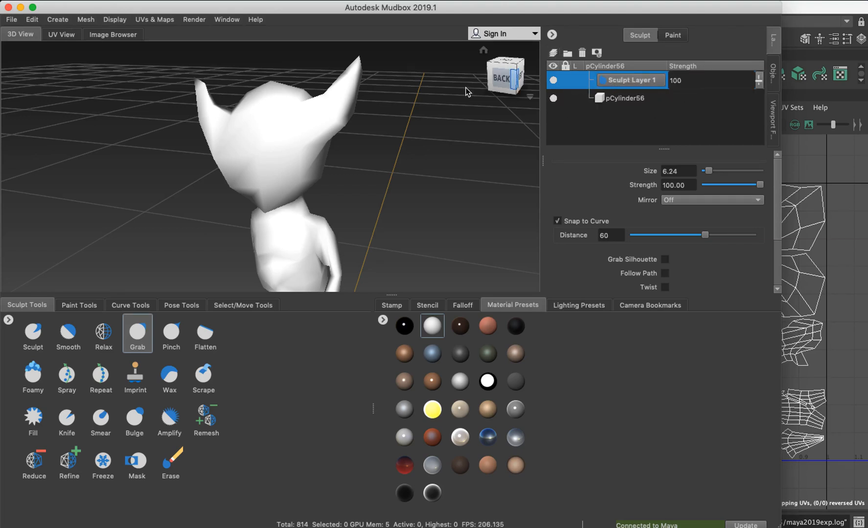
click(90, 23)
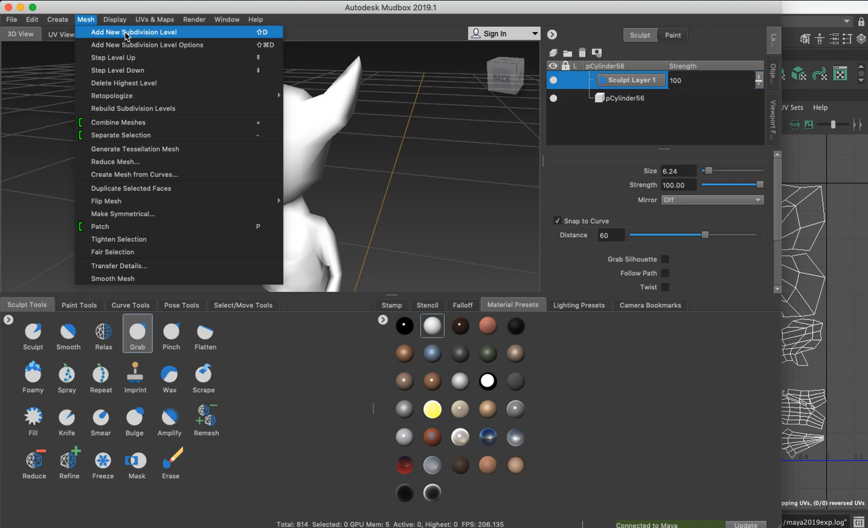
click(127, 33)
key(shift+d)
key(shift+d)
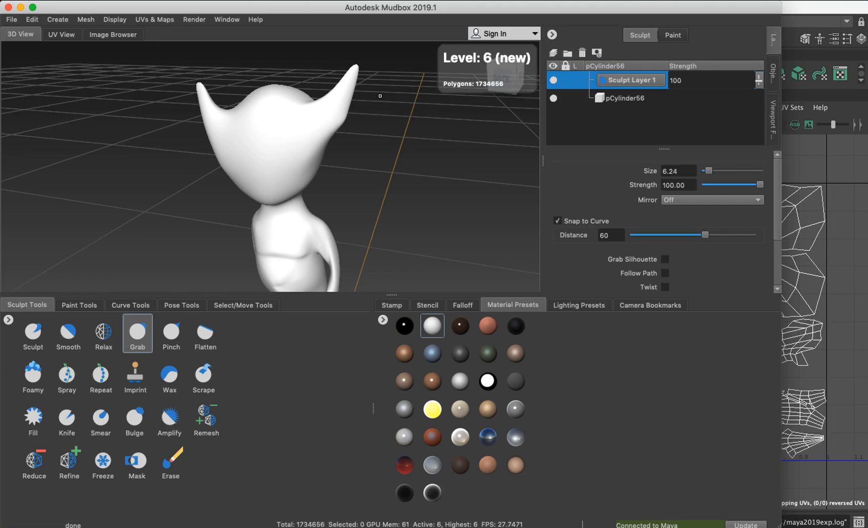
Step: Show the wireframe, examine the mesh density on the character's head and torso, and turn the wireframe off again
alt+drag(277, 180, 291, 146)
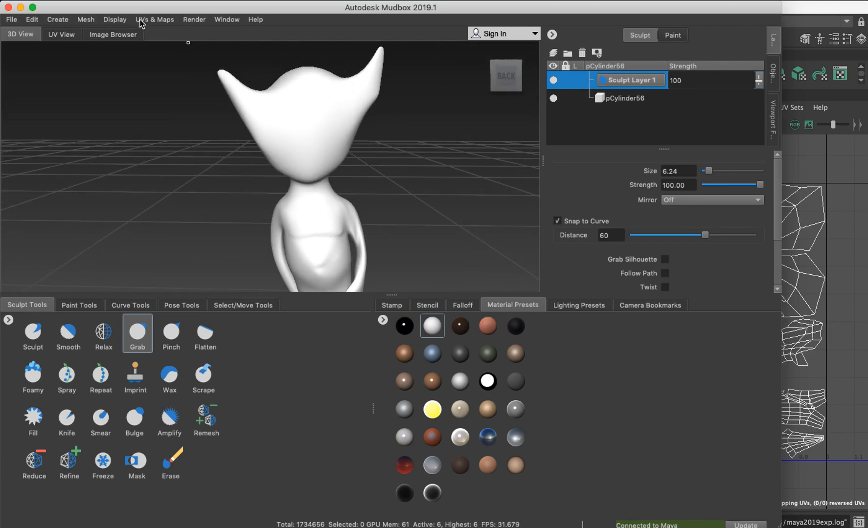
click(123, 21)
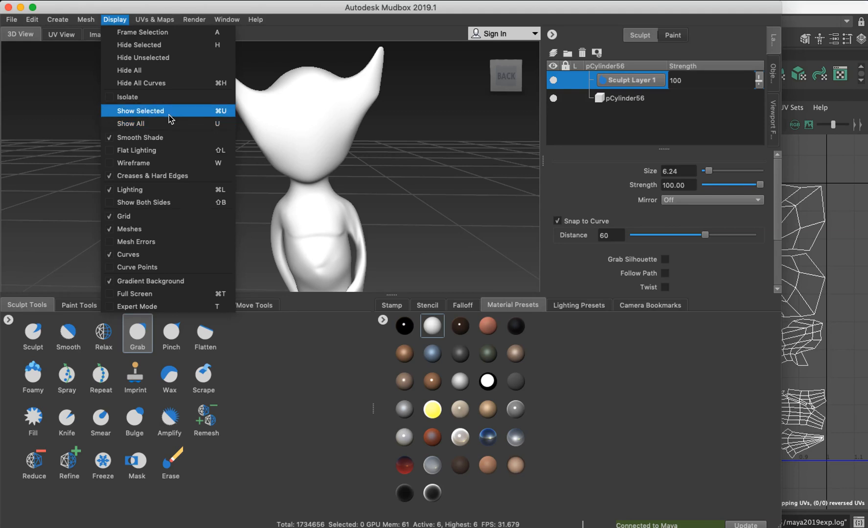
click(135, 162)
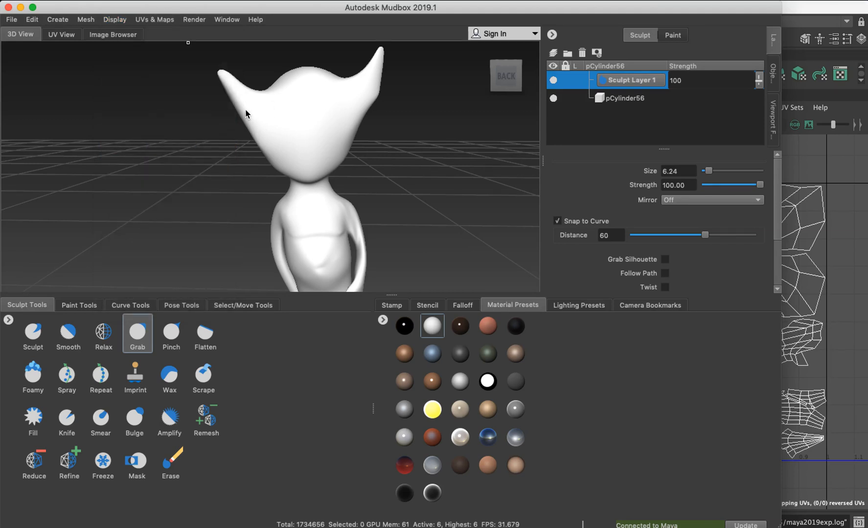
scroll(272, 111, up, 2)
alt+right_drag(273, 112, 199, 109)
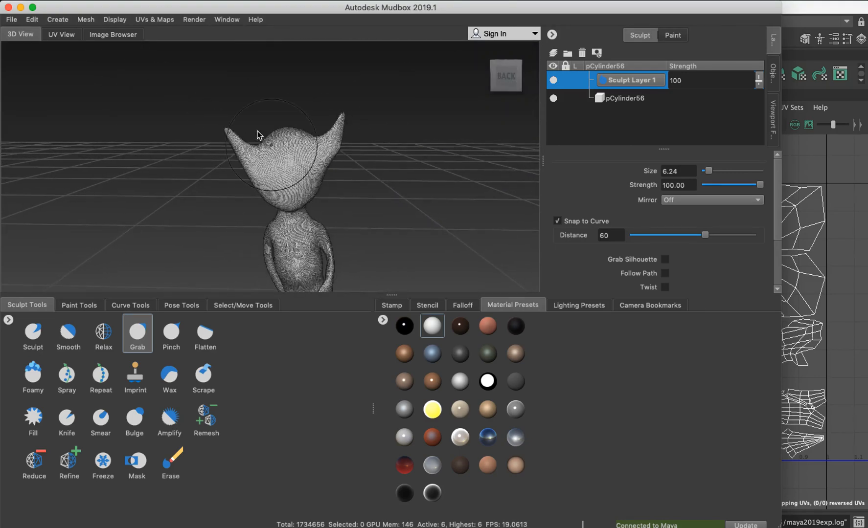
alt+middle_drag(357, 146, 370, 115)
scroll(406, 118, up, 3)
mouse_move(405, 119)
alt+right_down()
mouse_move(224, 109)
mouse_move(264, 94)
alt+right_up()
click(118, 20)
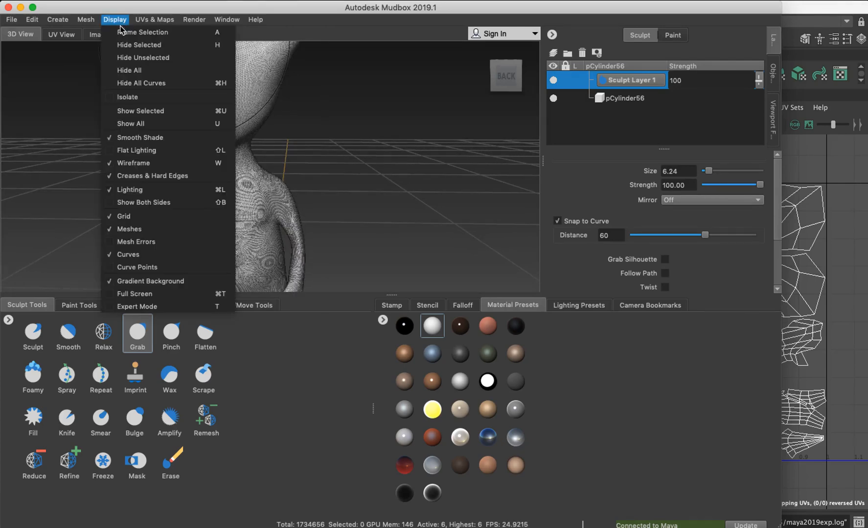
click(158, 163)
Step: Reduce the Grab brush size to 2.76 and step the character mesh down to subdivision level 2
alt+middle_drag(222, 65, 285, 147)
drag(274, 132, 225, 139)
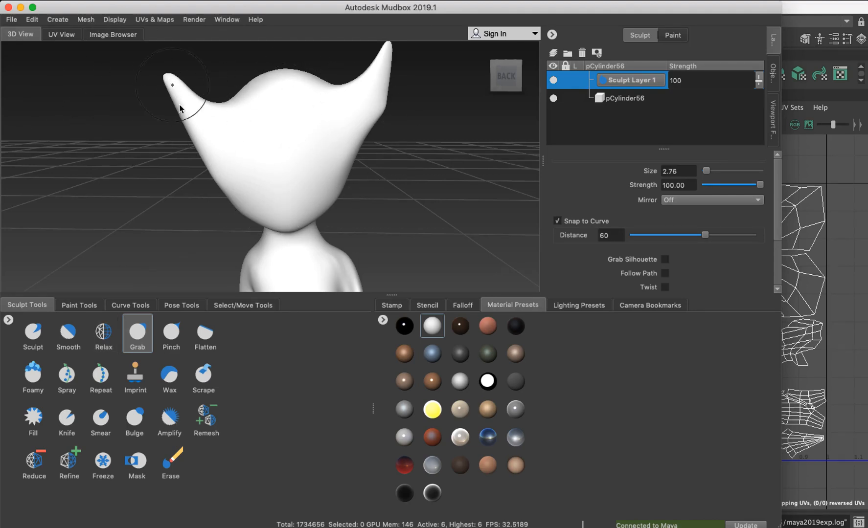
click(87, 20)
click(117, 70)
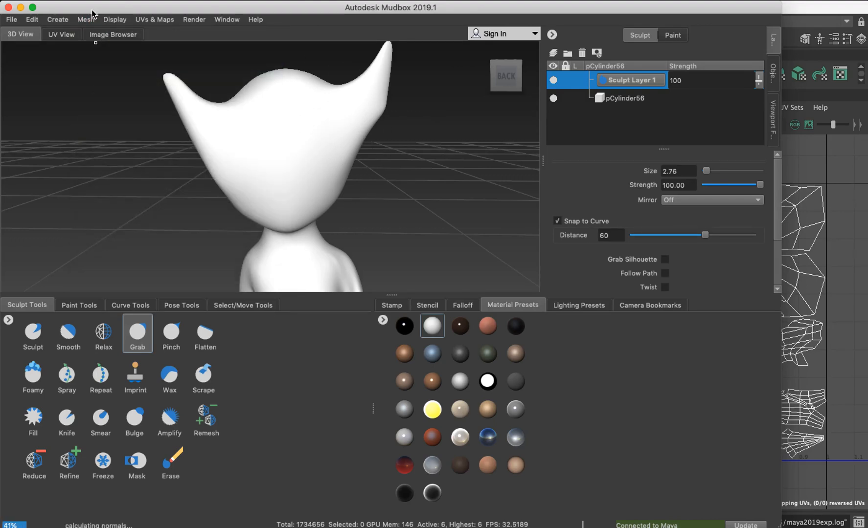
click(84, 20)
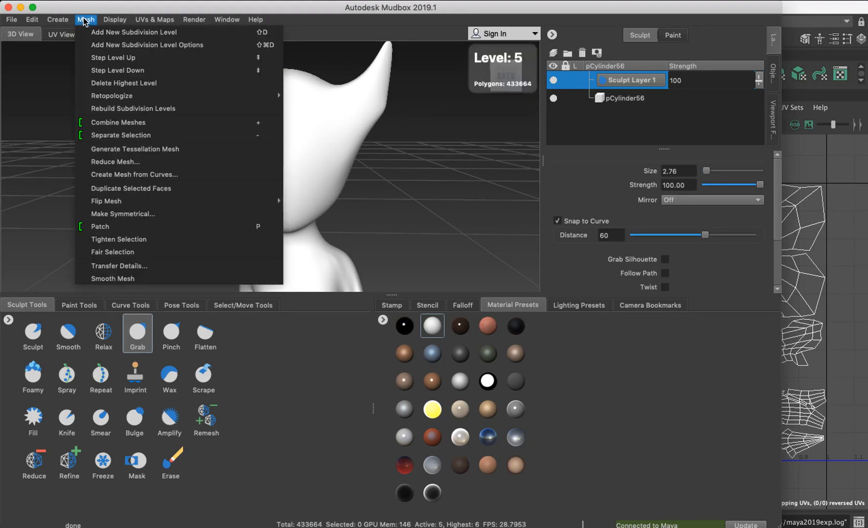
click(135, 71)
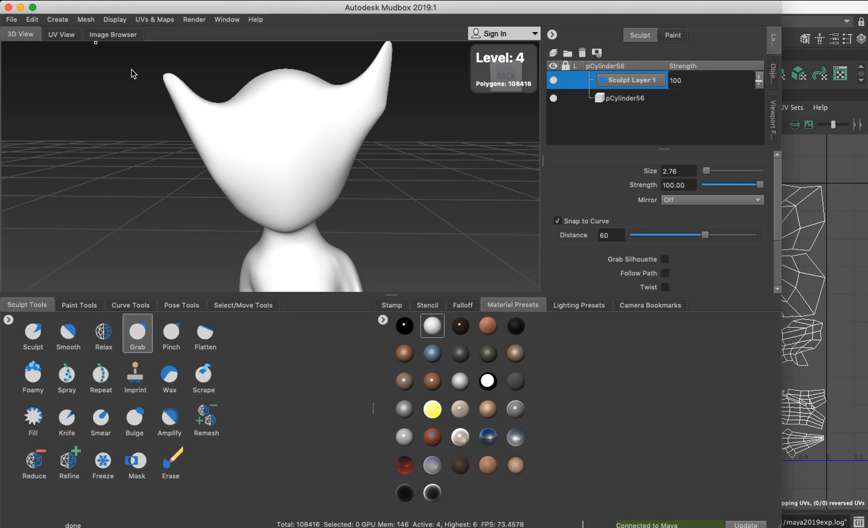
click(86, 19)
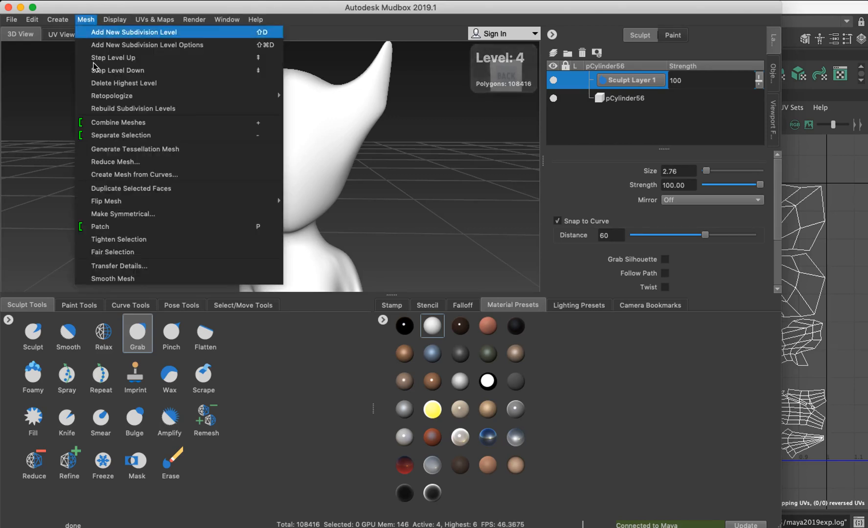
click(127, 71)
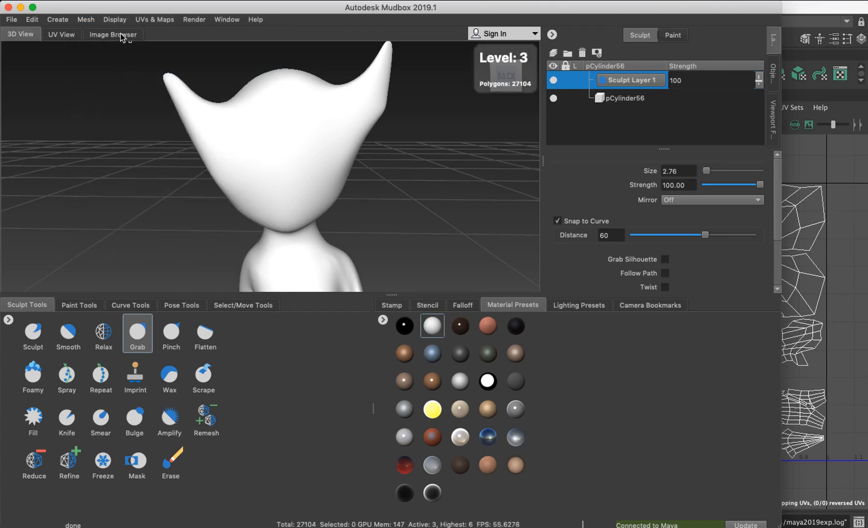
click(87, 19)
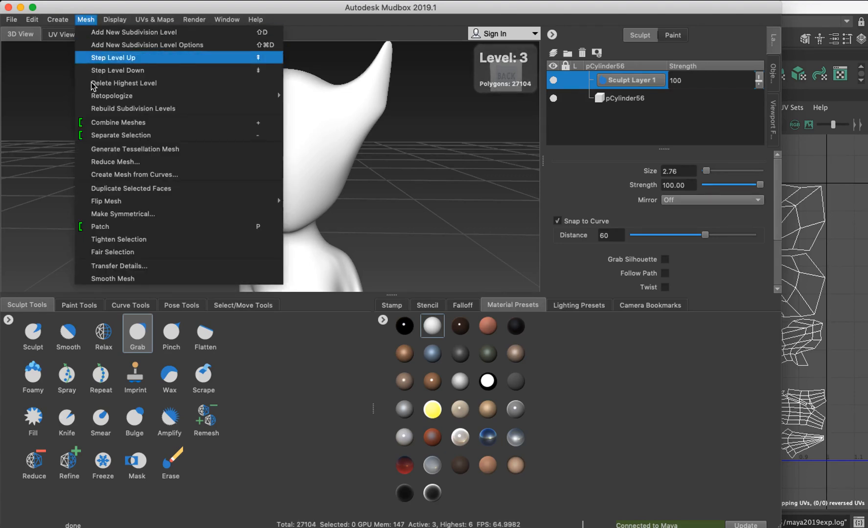
click(116, 69)
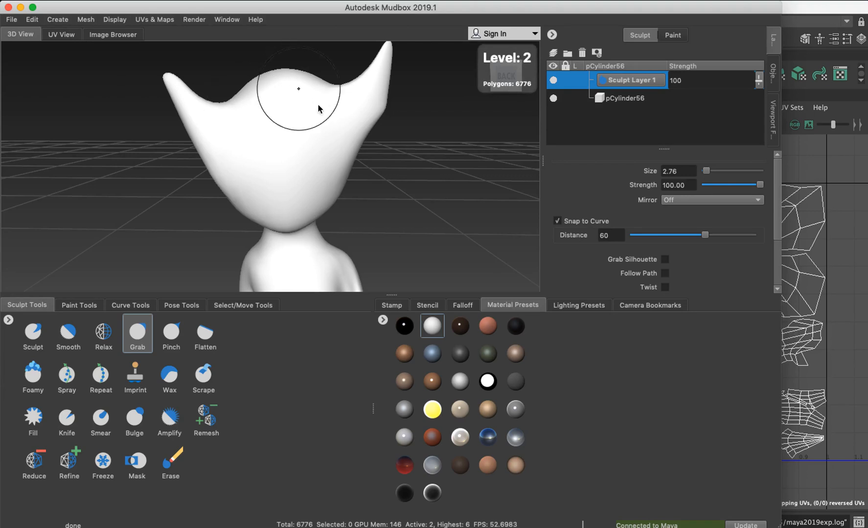
Step: Enlarge the Grab brush to 5.42 and pull the tip of the left ear outward on Sculpt Layer 1
key(b)
drag(203, 130, 241, 130)
drag(169, 82, 128, 80)
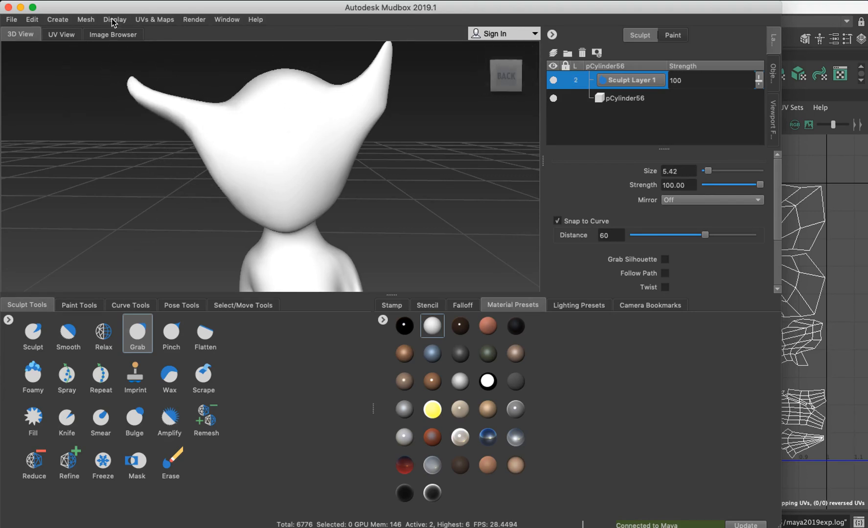
Step: Step the mesh up to subdivision level 4, down to level 3, and back up to level 4
click(93, 20)
click(119, 59)
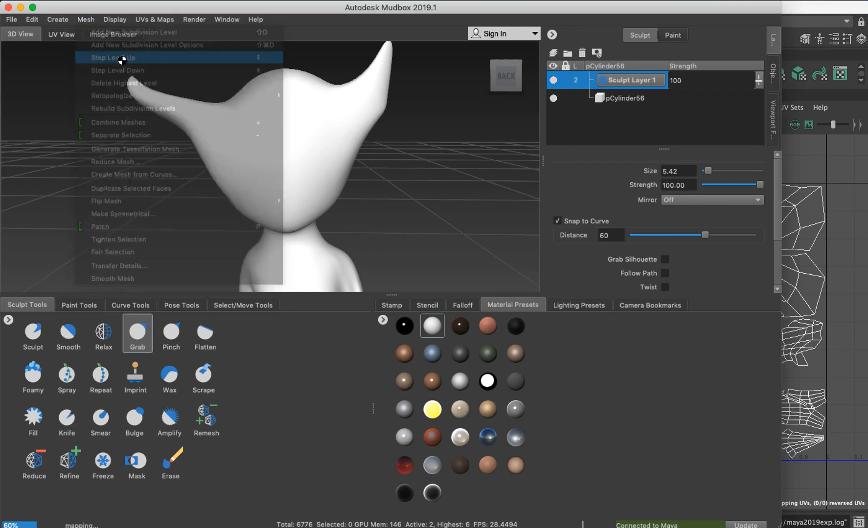
click(95, 19)
click(118, 58)
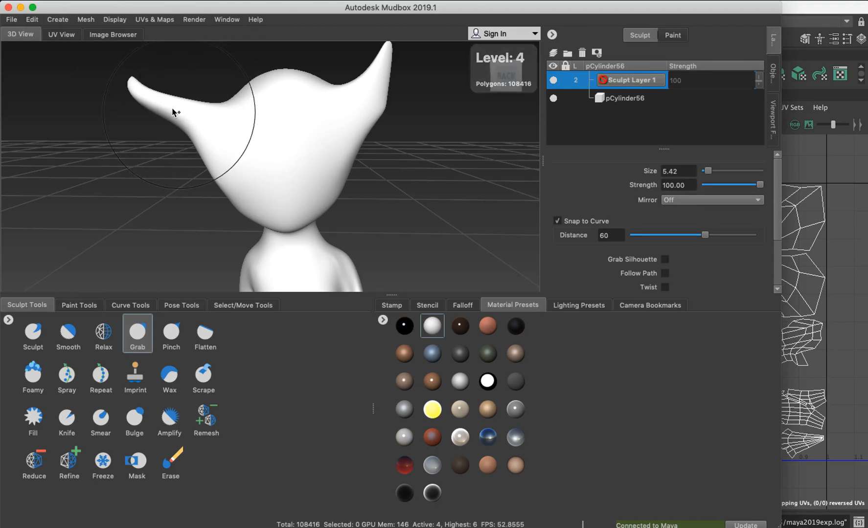
click(86, 20)
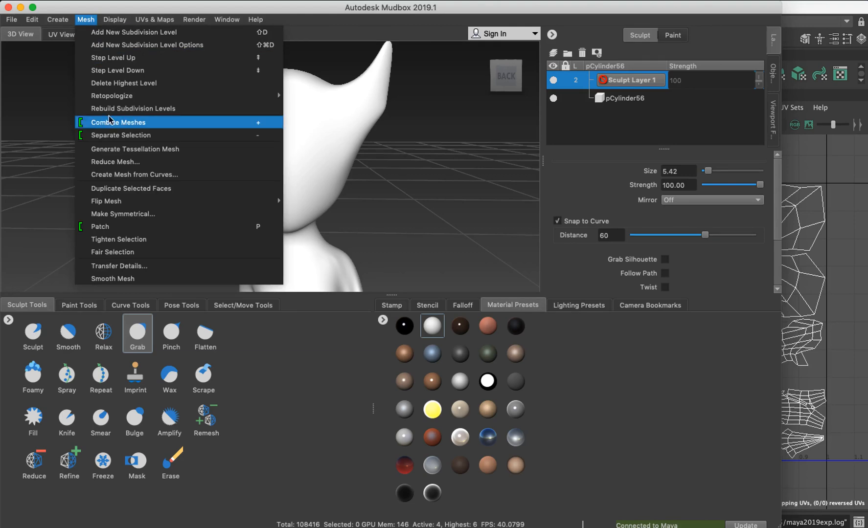
click(119, 72)
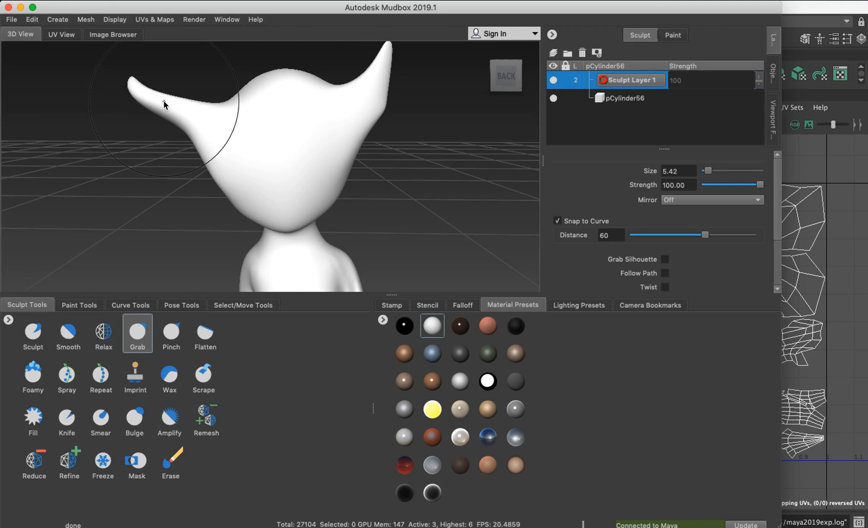
key(Page_Up)
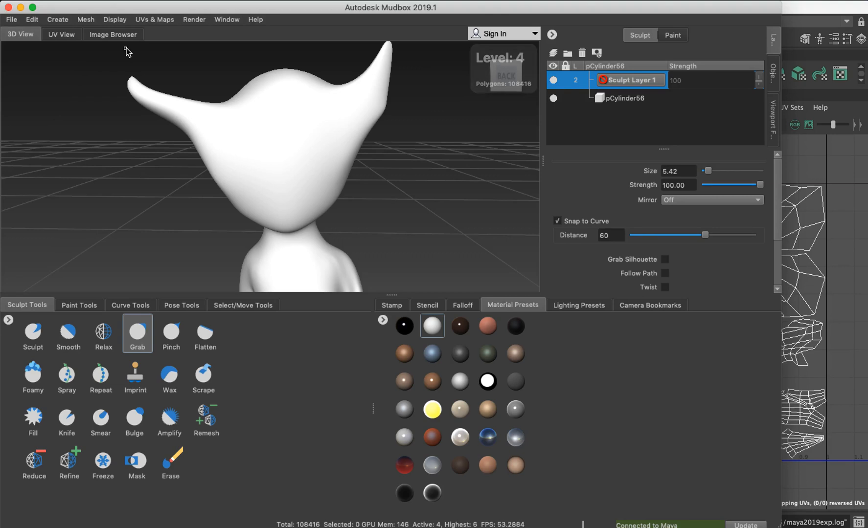
Step: Delete the mesh's highest subdivision level, and step up to level 5 and back down to level 4
click(87, 20)
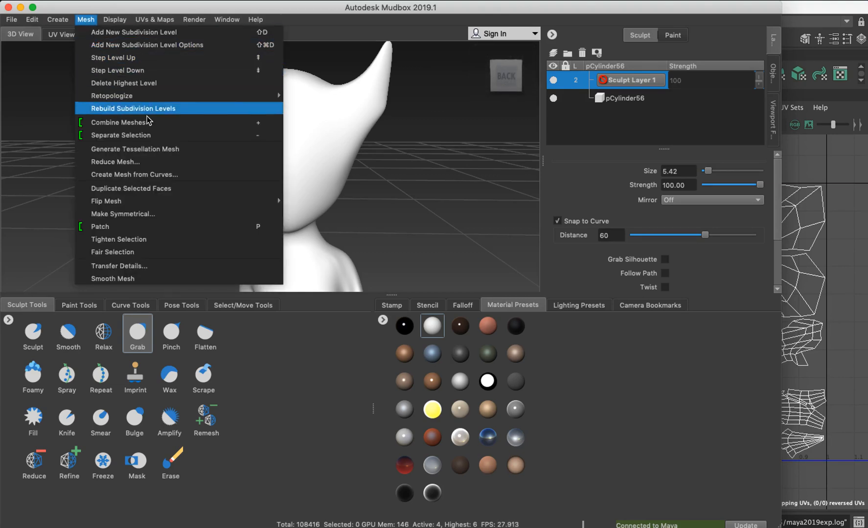
click(146, 84)
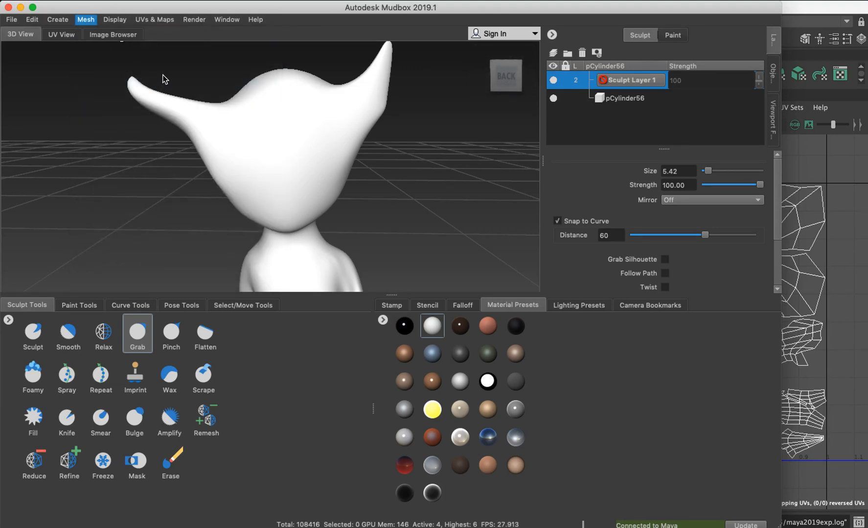
click(90, 22)
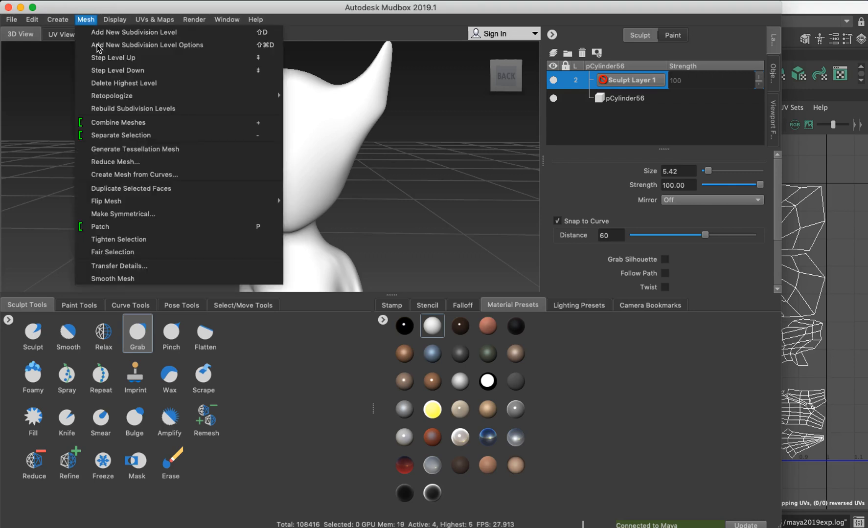
click(130, 59)
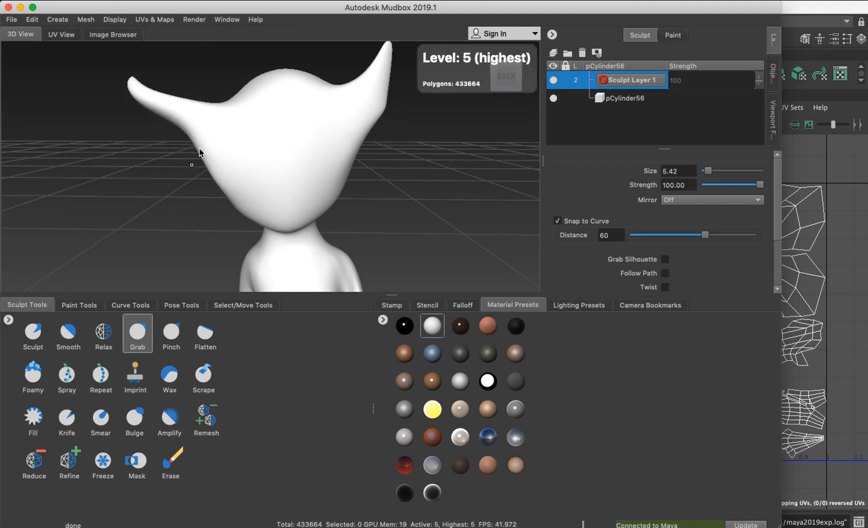
key(Page_Down)
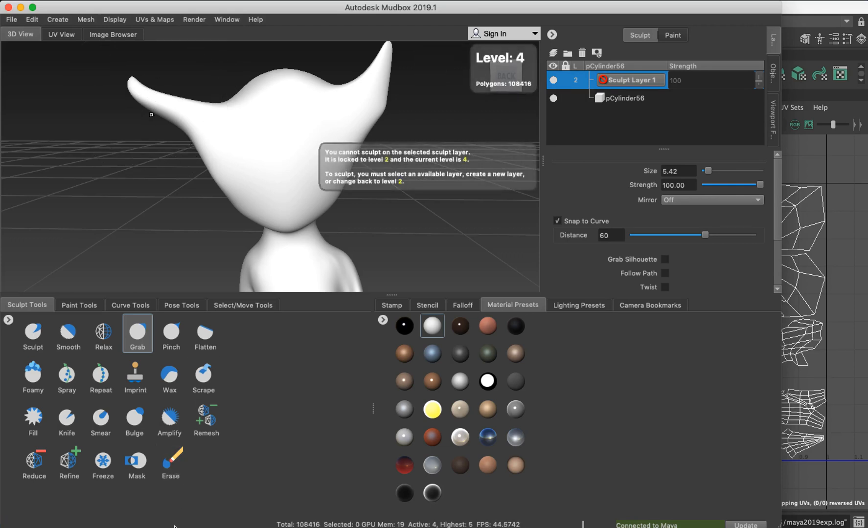
Step: Switch to Maya and send the character mesh to Mudbox by updating the current scene
mouse_move(178, 521)
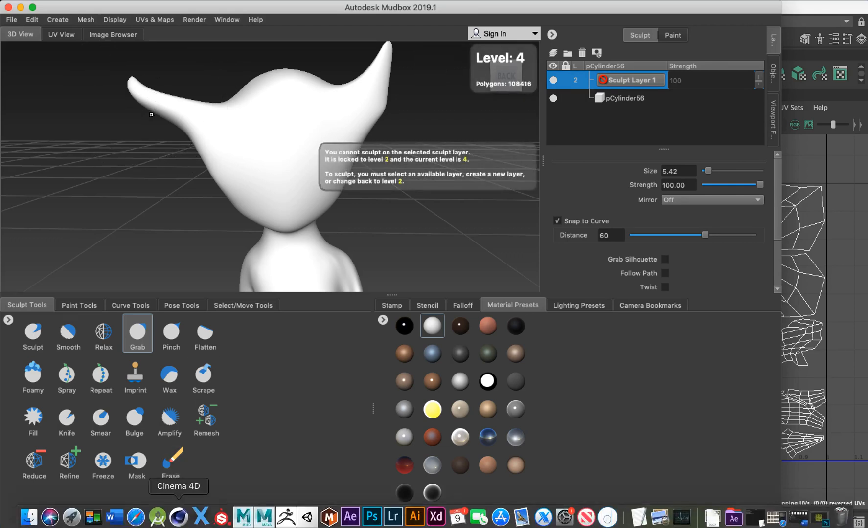
click(263, 518)
click(11, 20)
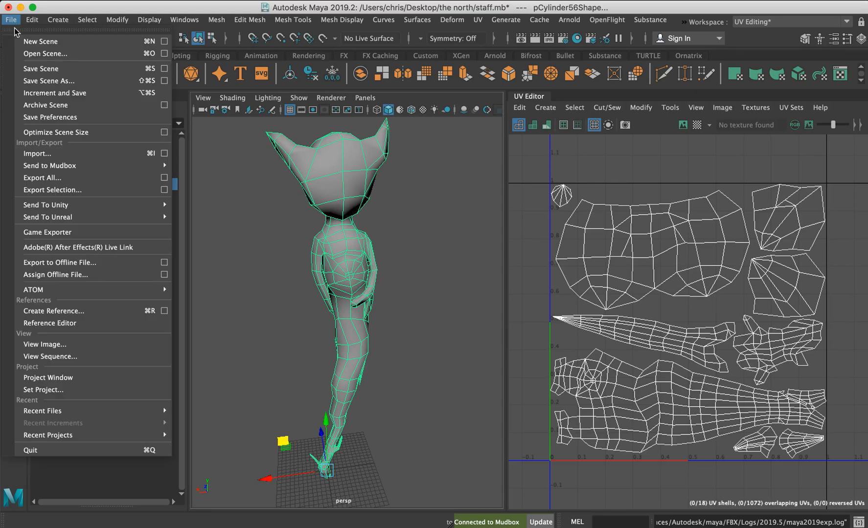
mouse_move(98, 165)
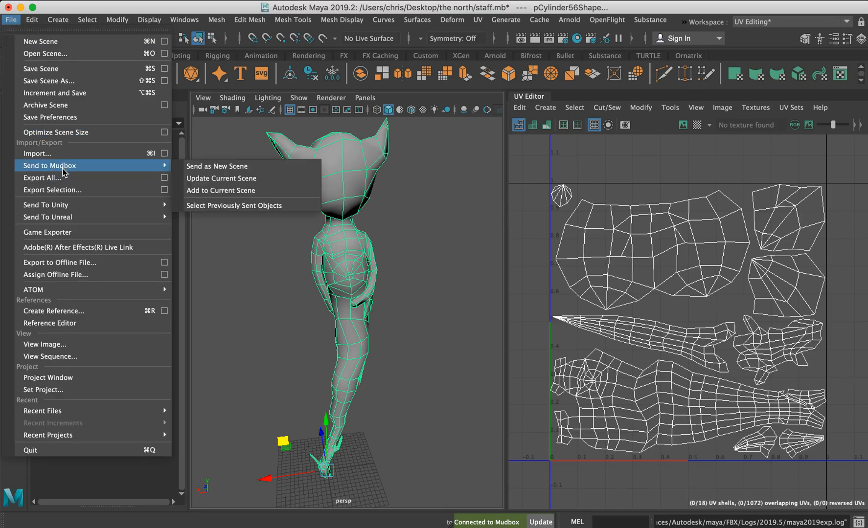
click(221, 179)
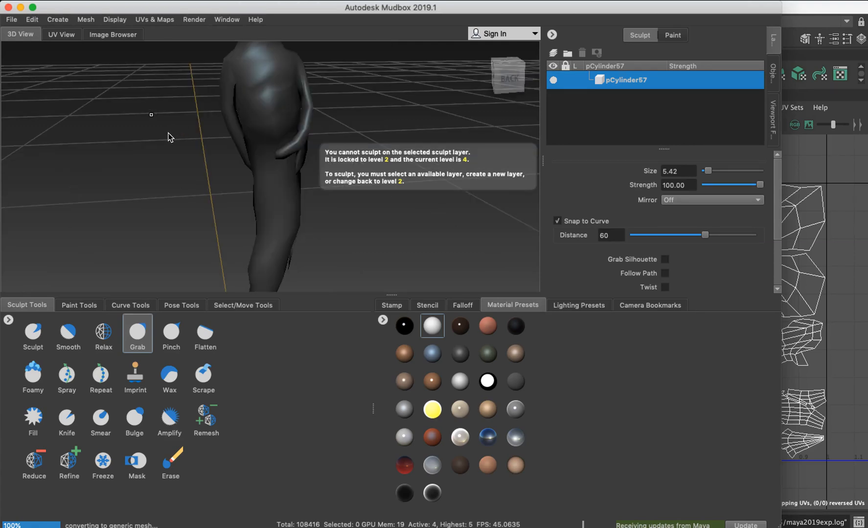
Step: Apply the glossy white material preset to the character mesh received from Maya
alt+drag(250, 176, 255, 130)
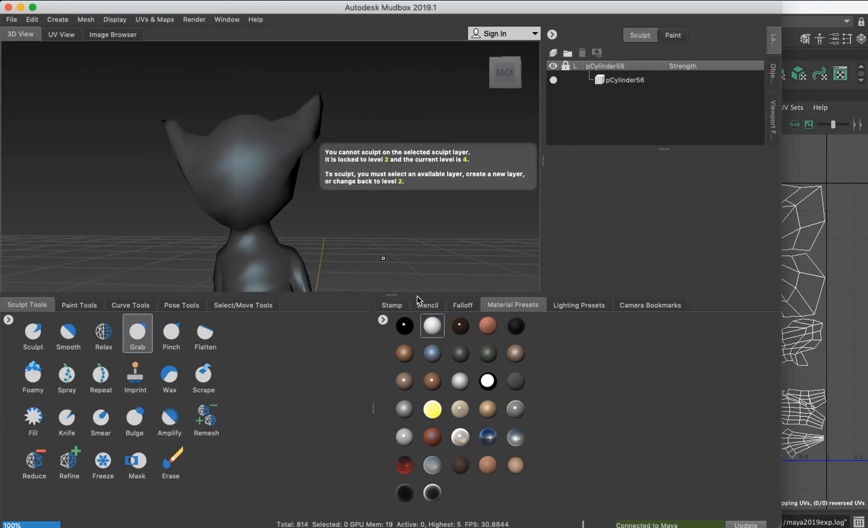
click(484, 330)
click(437, 330)
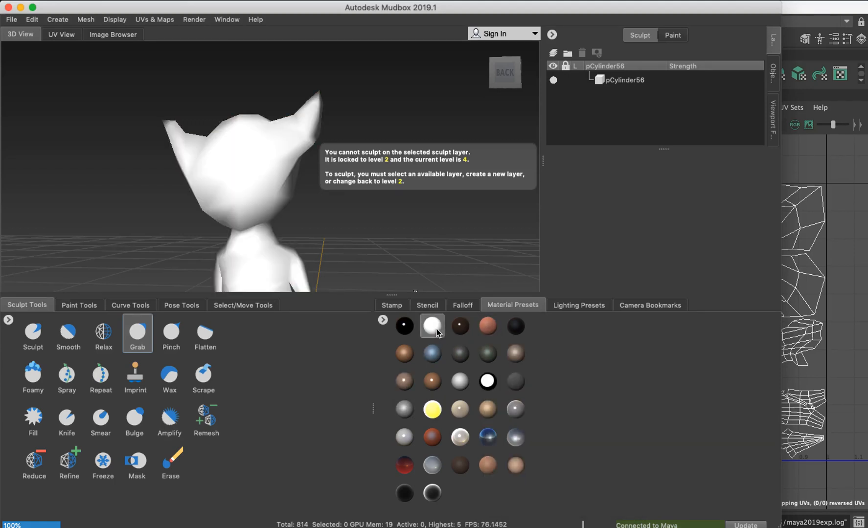
Step: Add one new subdivision level to the base character mesh with the default options
click(84, 22)
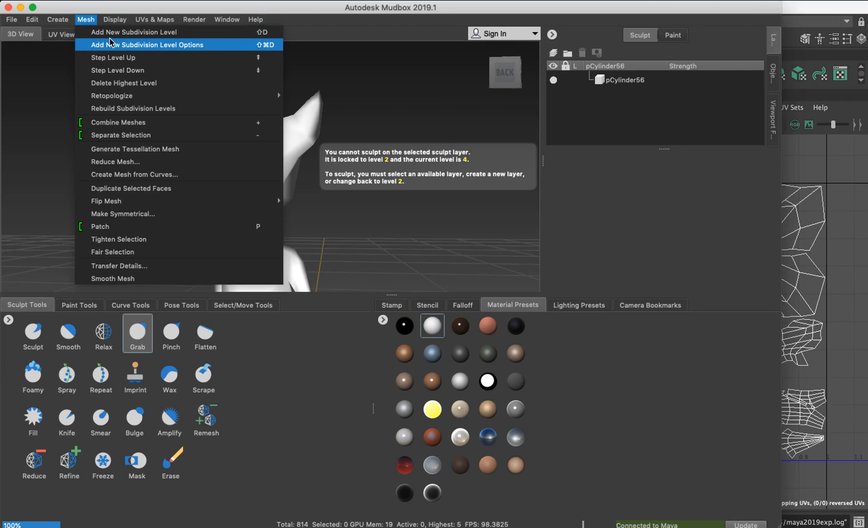
click(34, 93)
click(84, 20)
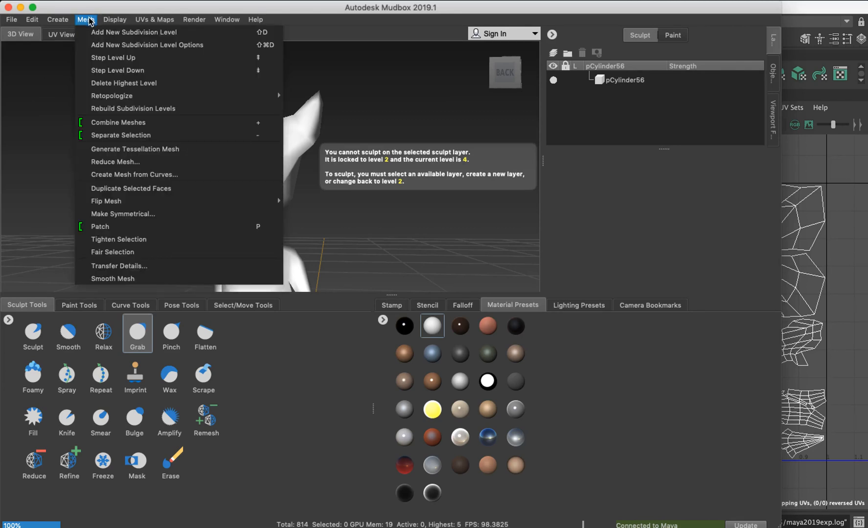
click(207, 148)
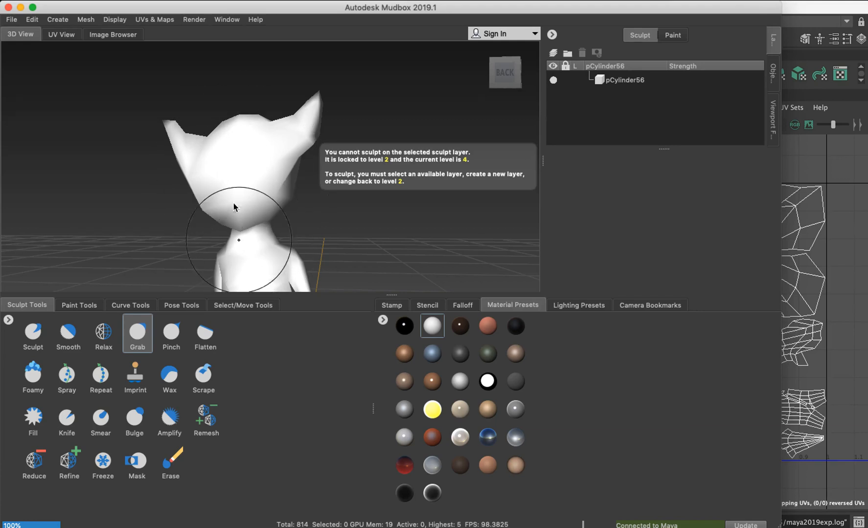
click(86, 20)
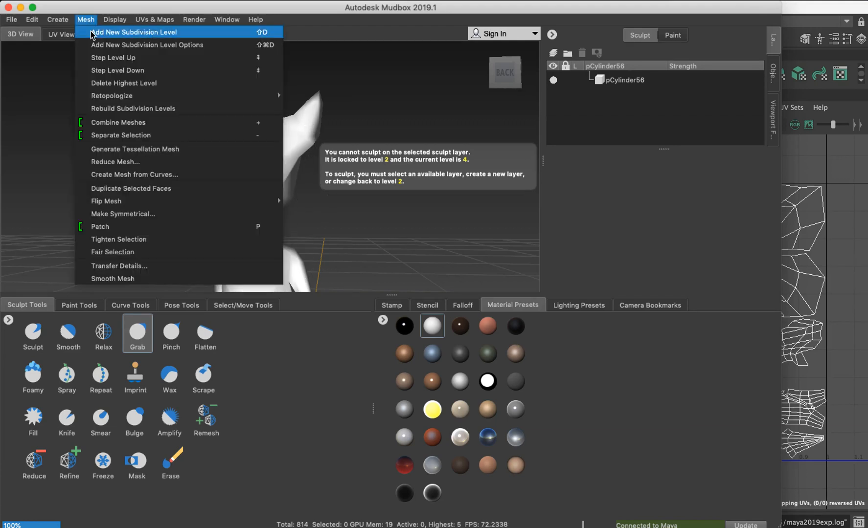
click(118, 31)
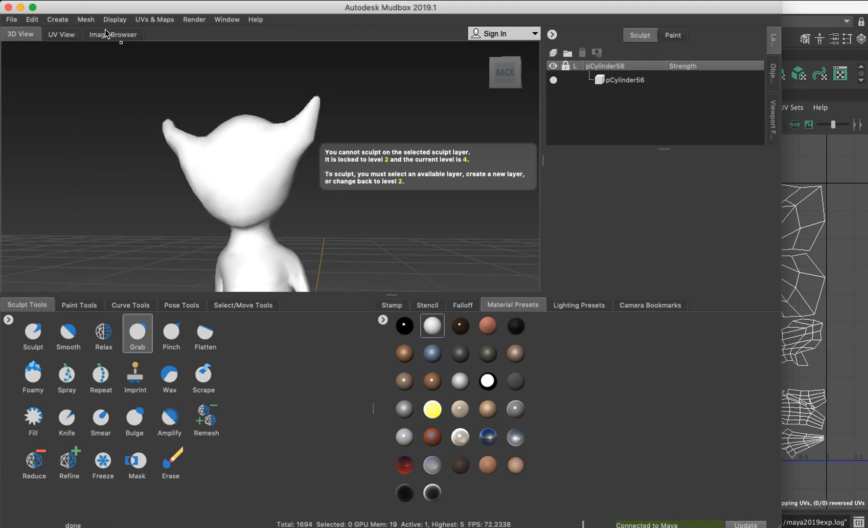
Step: Take the character mesh down to subdivision level 0 and create a new sculpt layer
key(Page_Down)
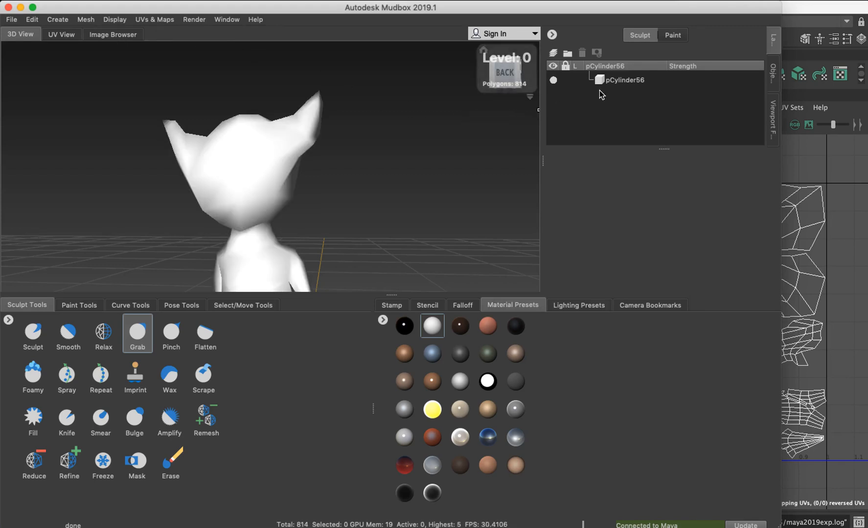
click(553, 53)
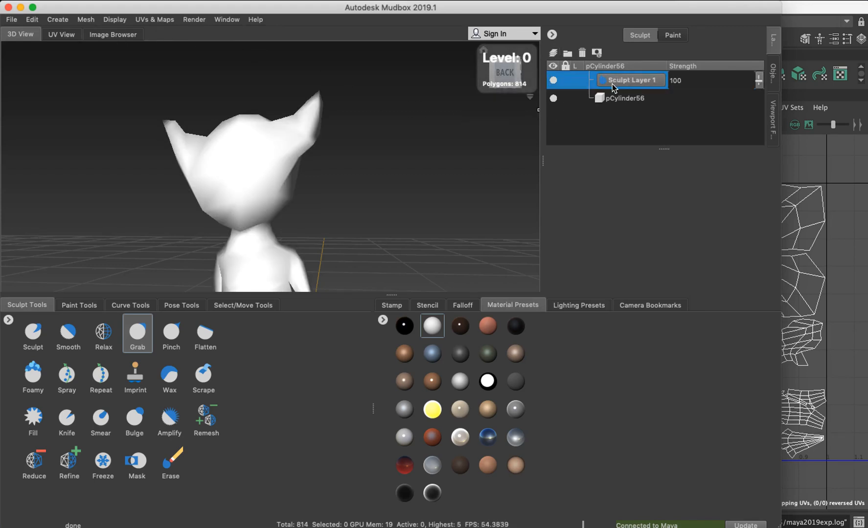
Step: Raise the mesh one subdivision level at a time through level 5 and add a new level 6
click(85, 20)
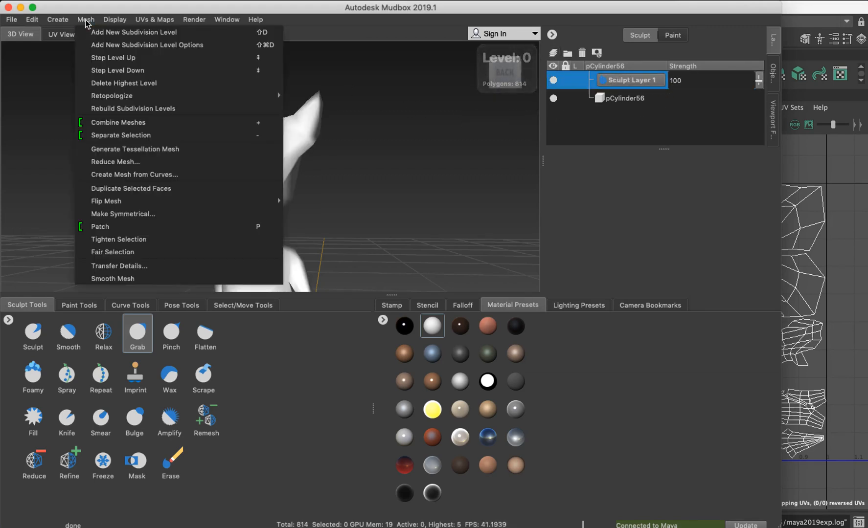
click(122, 32)
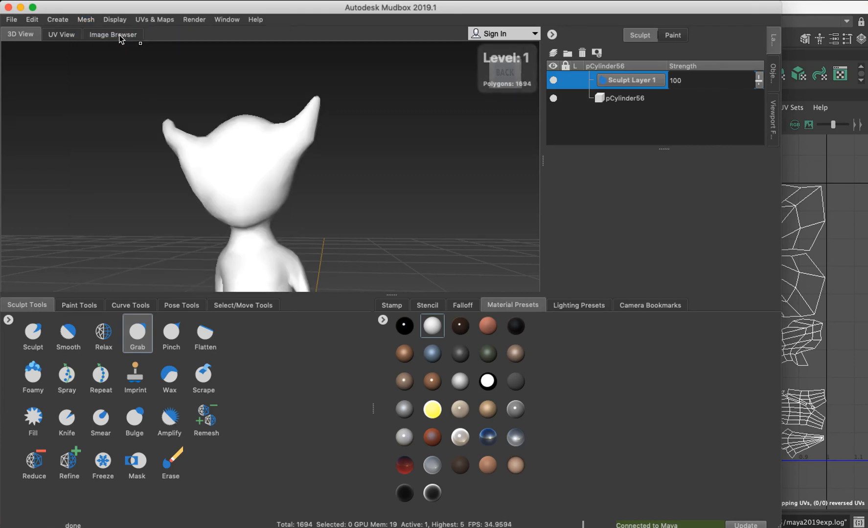
click(85, 19)
click(91, 33)
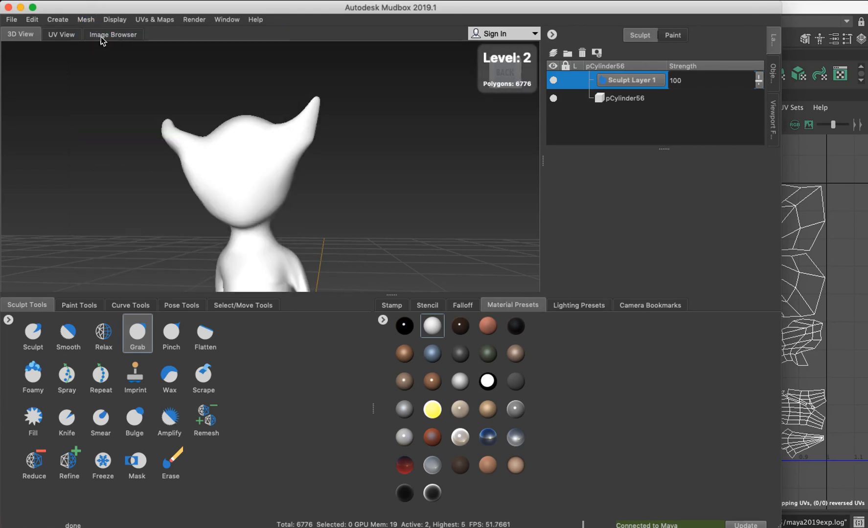
click(85, 19)
click(103, 32)
mouse_move(145, 102)
alt+mouse_down()
mouse_move(175, 113)
mouse_move(150, 80)
alt+mouse_up()
click(85, 19)
click(93, 32)
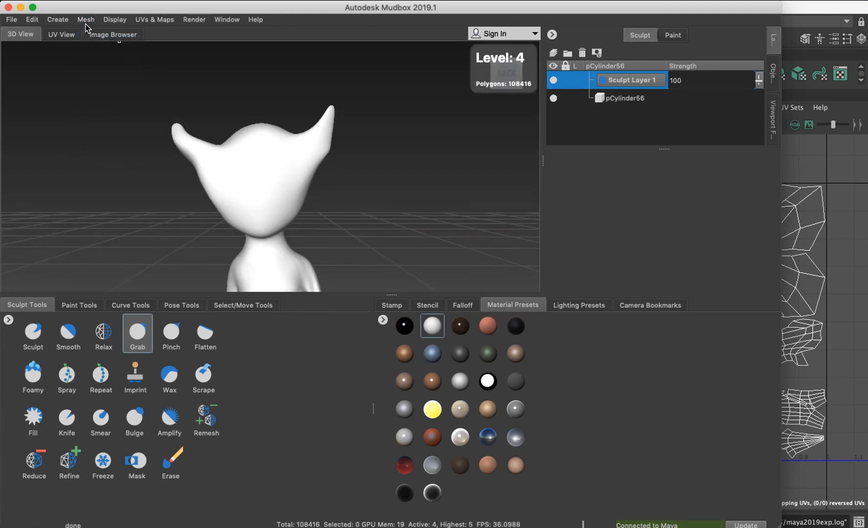
click(86, 19)
click(102, 32)
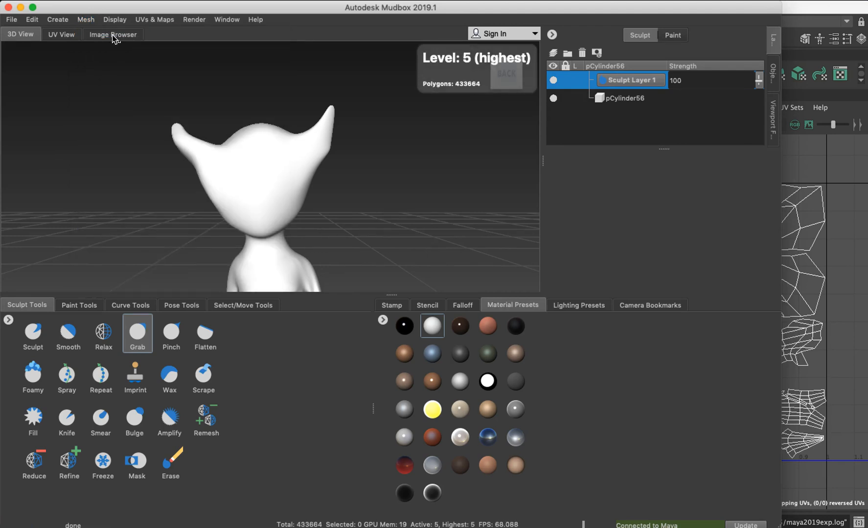
click(86, 19)
click(105, 31)
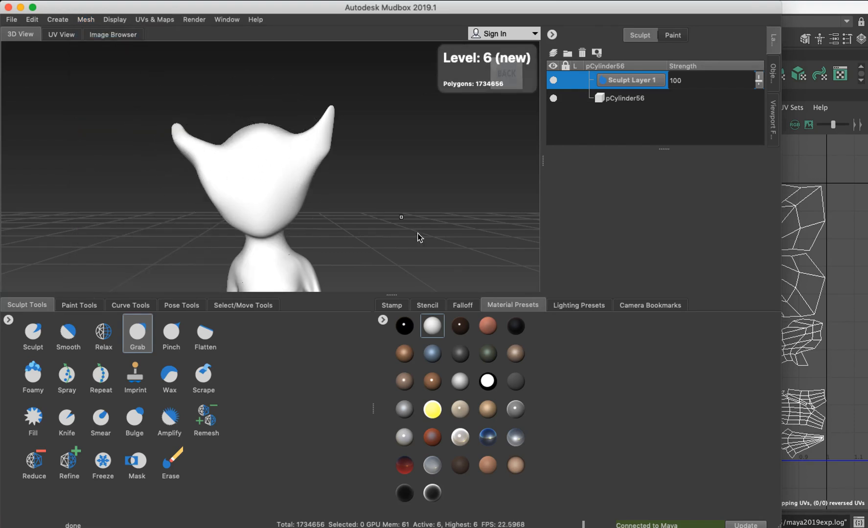
Step: Show the stencil library, adjust the brush size over the head, and activate the Sculpt tool
click(422, 308)
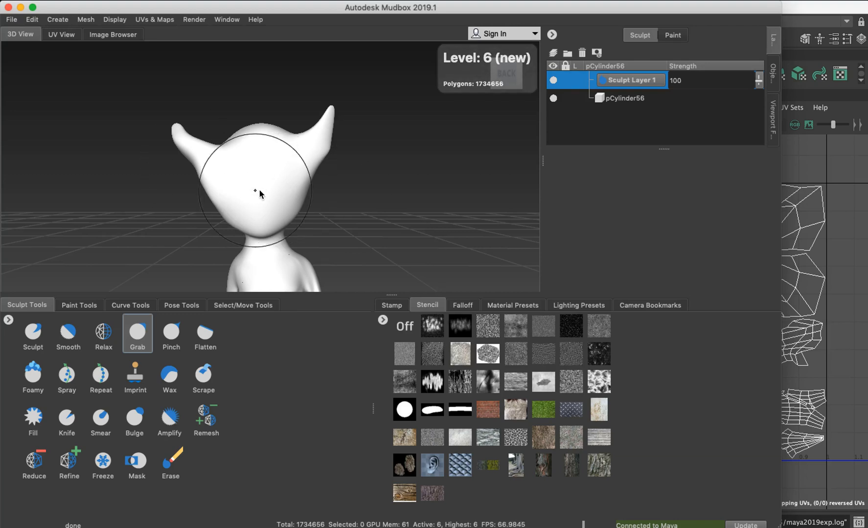
key(b)
drag(259, 178, 253, 187)
alt+middle_drag(269, 188, 294, 137)
click(32, 331)
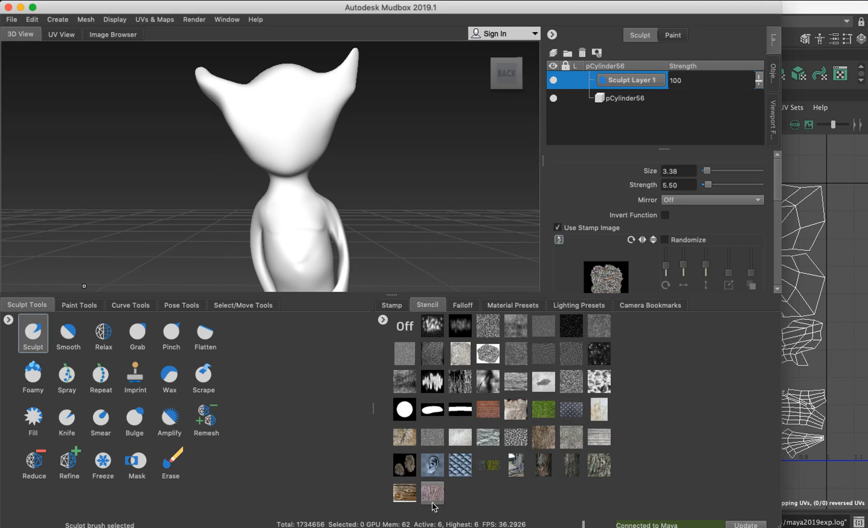
Step: Try the tree bark and stone wall stencils on the character, and settle on the tile.jpg bark stencil
click(600, 469)
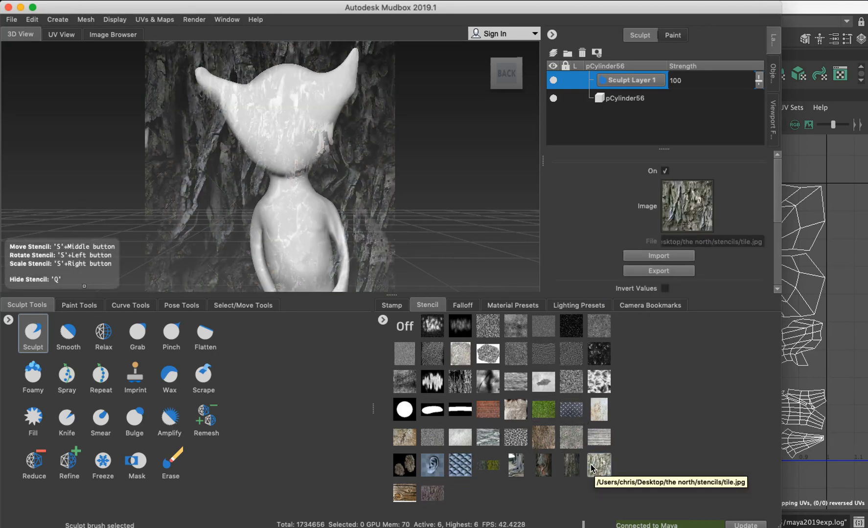
click(571, 465)
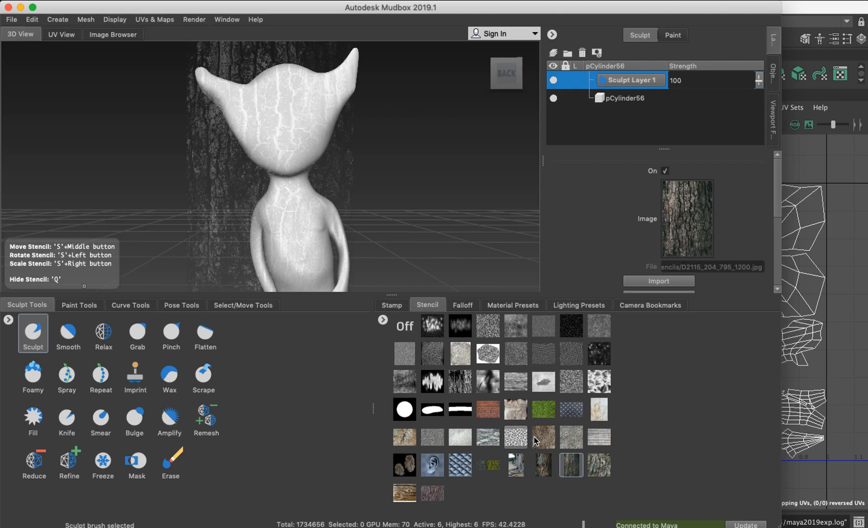
click(516, 439)
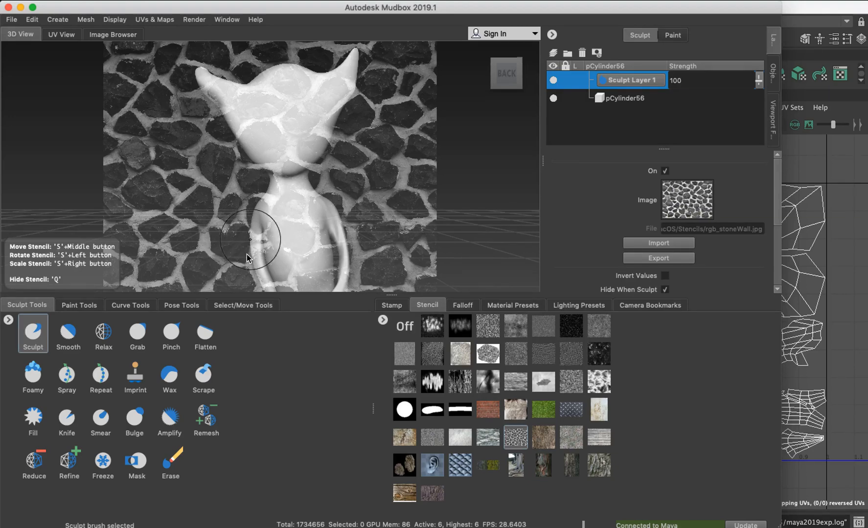
click(600, 472)
alt+right_drag(281, 185, 317, 193)
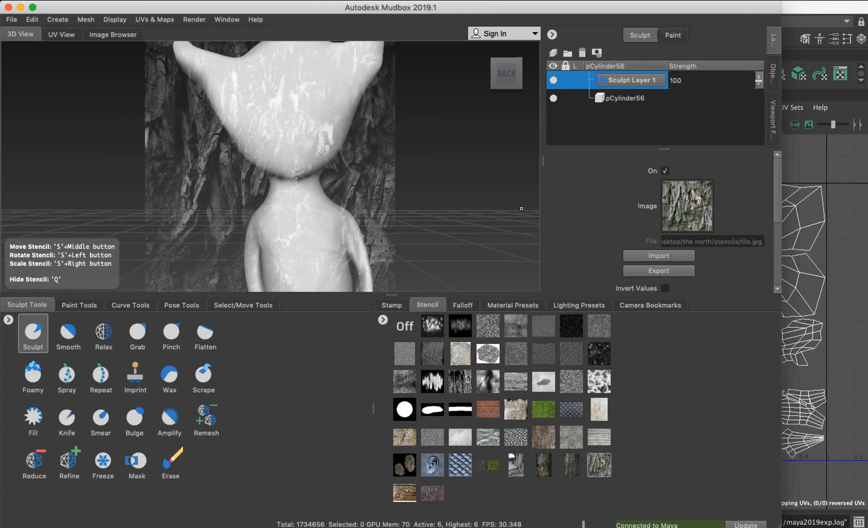
Step: Bring up the hero.jpg reference drawing, place it beside the Mudbox window, and return to Mudbox
click(659, 518)
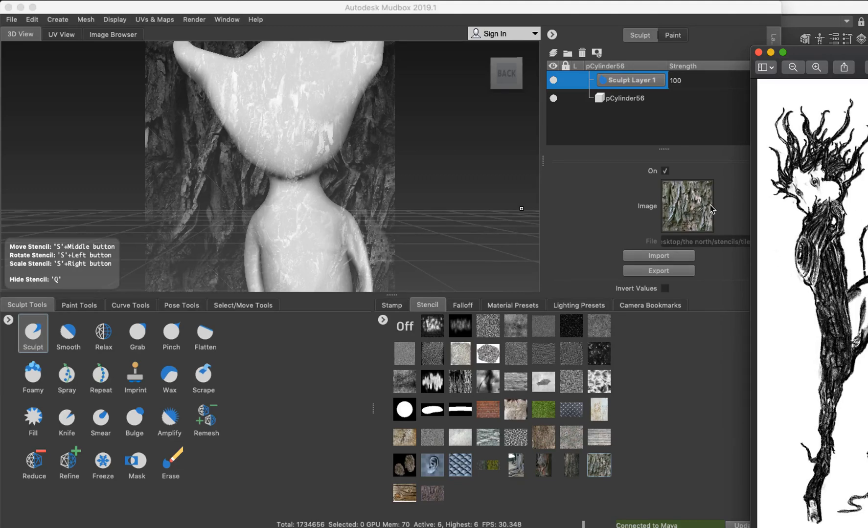
alt+drag(293, 206, 304, 208)
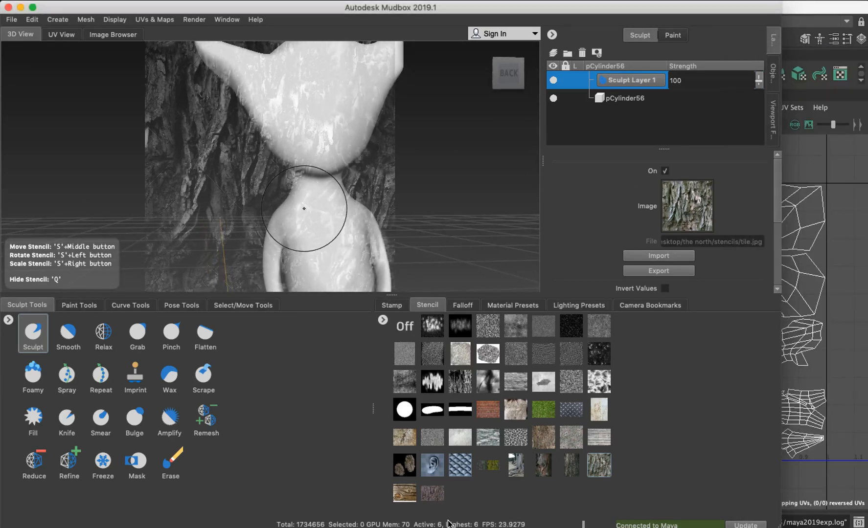
mouse_move(500, 524)
click(659, 517)
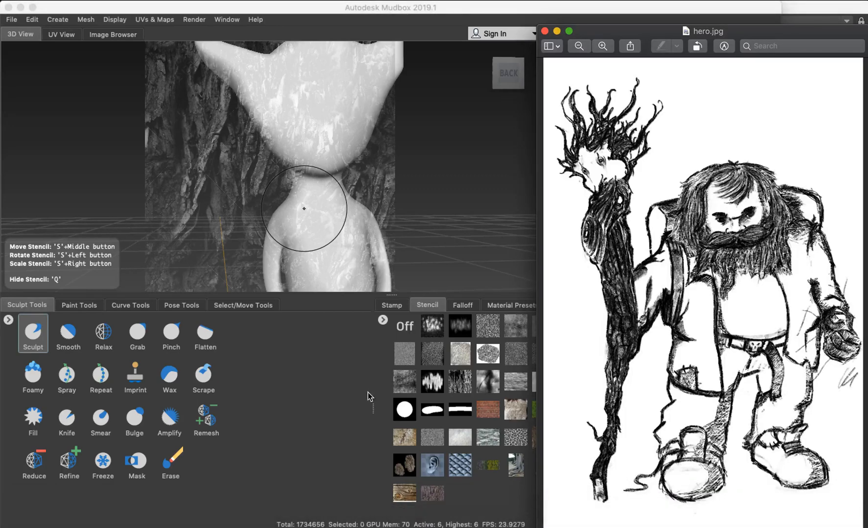
drag(625, 41, 840, 31)
click(596, 211)
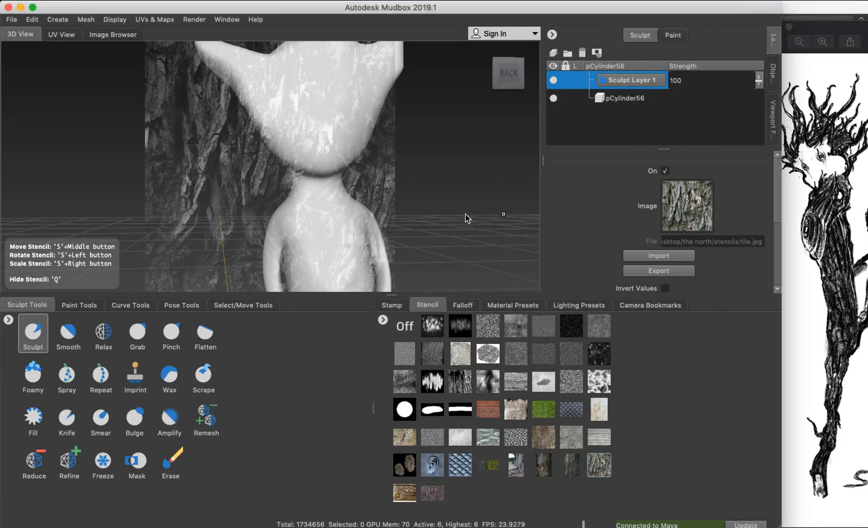
Step: Enable Use Tiles for the bark stencil, and scale, rotate and move it over the character's upper back
mouse_move(309, 211)
alt+middle_down()
mouse_move(289, 191)
mouse_move(263, 196)
mouse_move(333, 198)
mouse_move(403, 180)
mouse_move(299, 238)
mouse_move(281, 262)
mouse_move(272, 261)
mouse_move(281, 232)
alt+middle_up()
mouse_move(282, 235)
right_down()
mouse_move(300, 197)
mouse_move(297, 213)
mouse_move(338, 241)
right_up()
scroll(646, 209, down, 5)
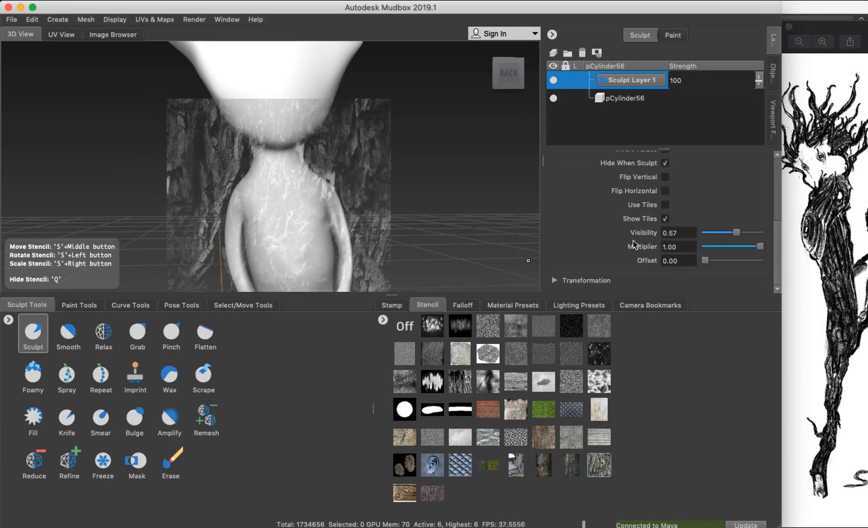
click(665, 205)
mouse_move(289, 186)
mouse_down()
mouse_move(269, 254)
mouse_move(281, 196)
mouse_move(269, 230)
mouse_up()
mouse_move(266, 193)
middle_down()
mouse_move(368, 267)
mouse_move(440, 218)
mouse_move(473, 175)
middle_up()
mouse_move(328, 162)
middle_down()
mouse_move(387, 176)
mouse_move(407, 233)
mouse_move(396, 230)
middle_up()
middle_drag(287, 221, 296, 208)
mouse_move(296, 209)
right_down()
mouse_move(346, 142)
mouse_move(268, 289)
mouse_move(322, 163)
mouse_move(318, 147)
mouse_move(265, 270)
mouse_move(305, 124)
mouse_move(302, 275)
mouse_move(328, 138)
mouse_move(357, 151)
mouse_move(252, 146)
mouse_move(233, 125)
mouse_move(211, 133)
mouse_move(274, 195)
right_up()
Step: Sculpt bark texture through the tiled stencil onto one side of the upper back
mouse_move(274, 195)
mouse_down()
mouse_move(279, 209)
mouse_move(281, 200)
mouse_move(279, 209)
mouse_move(269, 195)
mouse_move(260, 205)
mouse_up()
key(q)
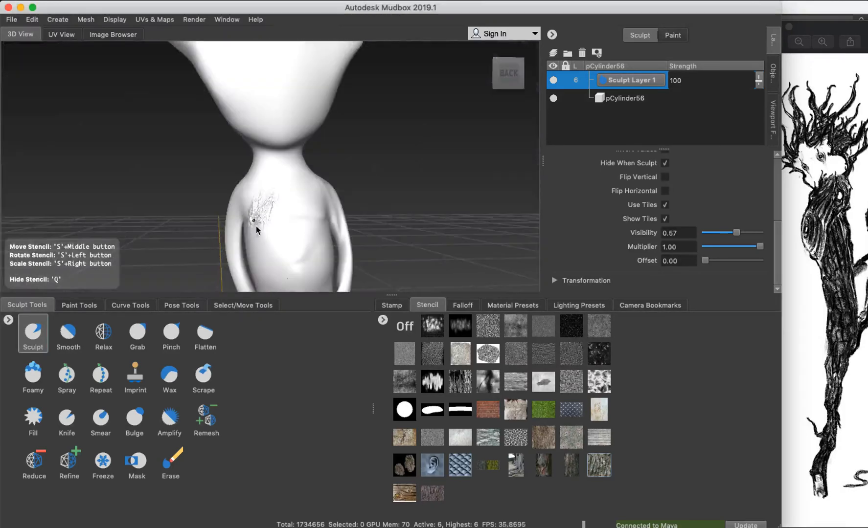
mouse_move(277, 187)
mouse_down()
mouse_move(244, 231)
mouse_move(254, 223)
mouse_up()
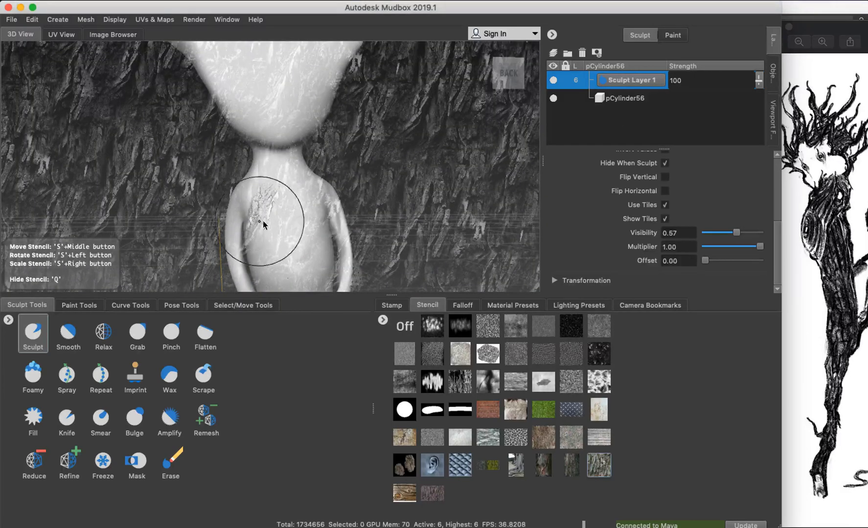
mouse_move(320, 214)
alt+mouse_down()
mouse_move(354, 217)
mouse_move(349, 193)
mouse_move(399, 181)
mouse_move(413, 186)
mouse_move(378, 188)
mouse_move(364, 155)
mouse_move(354, 175)
mouse_move(313, 196)
mouse_move(247, 187)
alt+mouse_up()
alt+right_drag(248, 187, 404, 173)
alt+right_drag(349, 178, 359, 147)
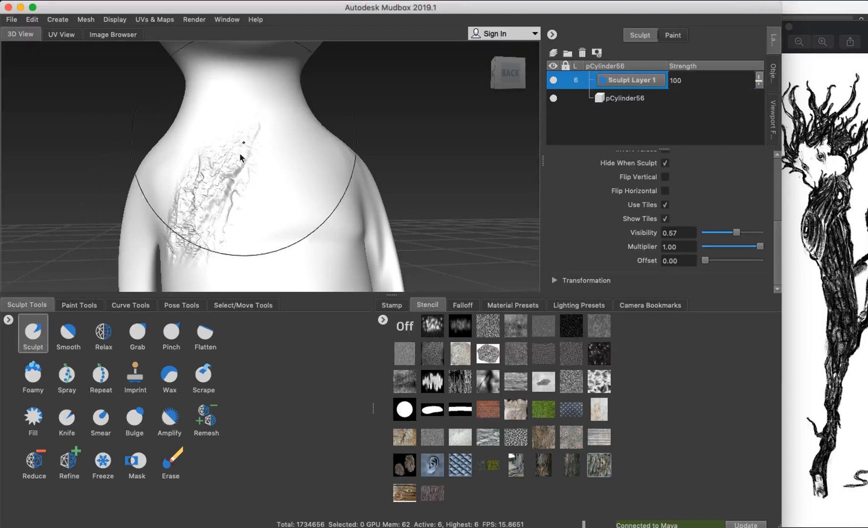
alt+drag(226, 215, 239, 213)
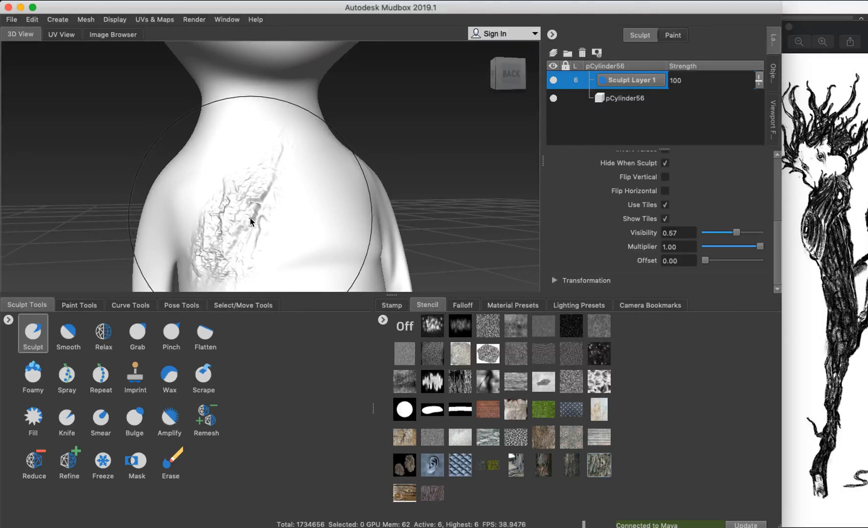
alt+drag(262, 220, 254, 222)
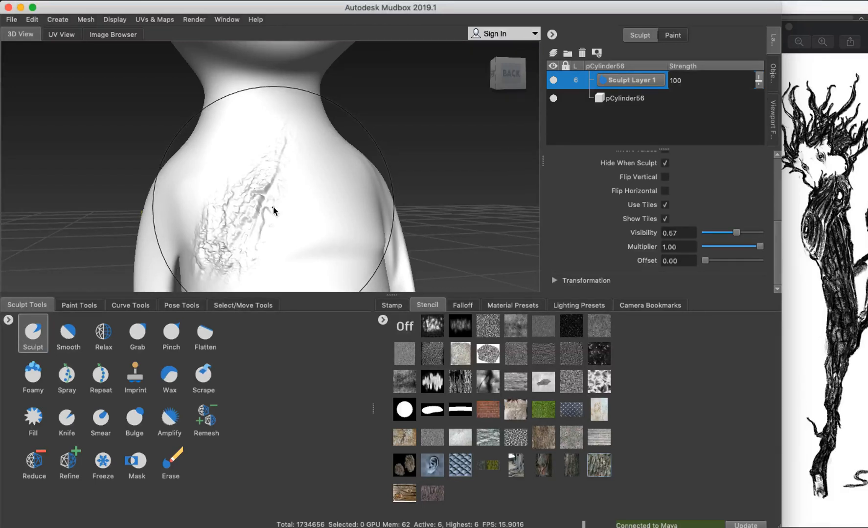
Step: Undo all the bark strokes sculpted on the upper back
click(31, 20)
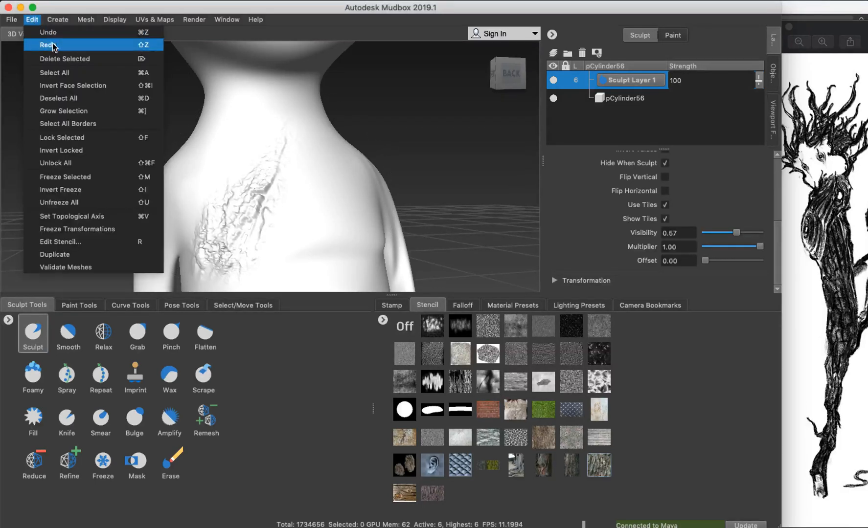
click(57, 30)
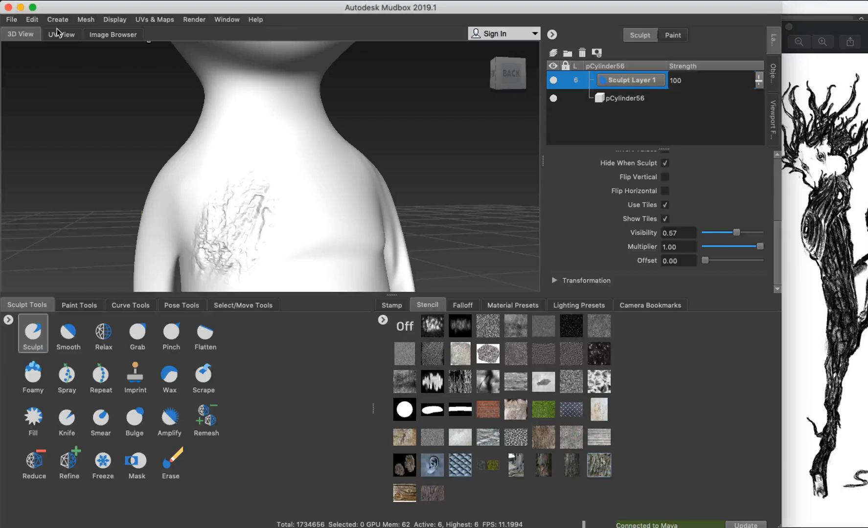
click(33, 20)
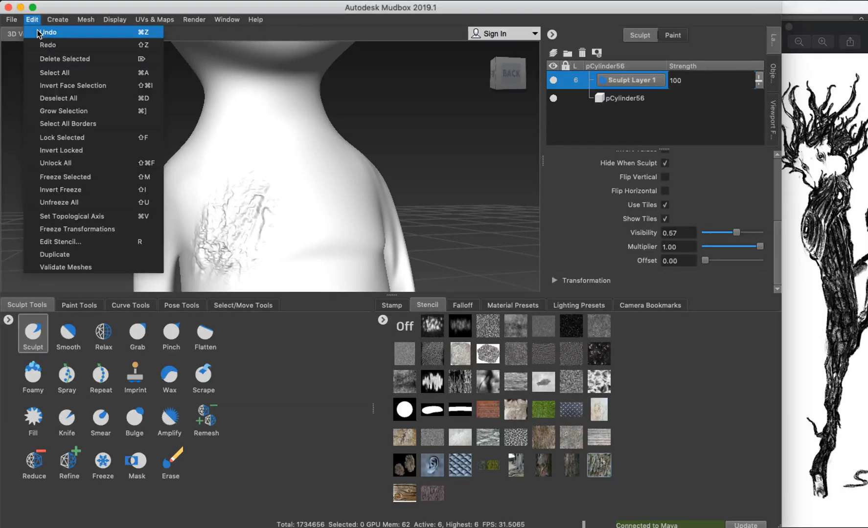
click(47, 32)
click(32, 20)
click(49, 36)
click(33, 19)
click(49, 32)
click(35, 20)
click(51, 32)
click(32, 20)
click(48, 32)
click(33, 19)
click(49, 32)
click(33, 19)
click(44, 33)
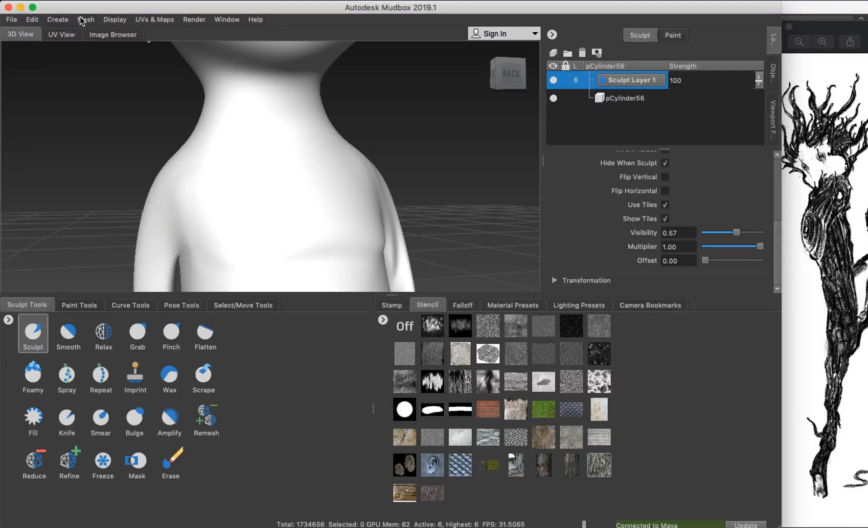
Step: Set the stencil multiplier to 0.05 and take the mesh down to subdivision level 5
drag(759, 247, 705, 247)
key(Page_Down)
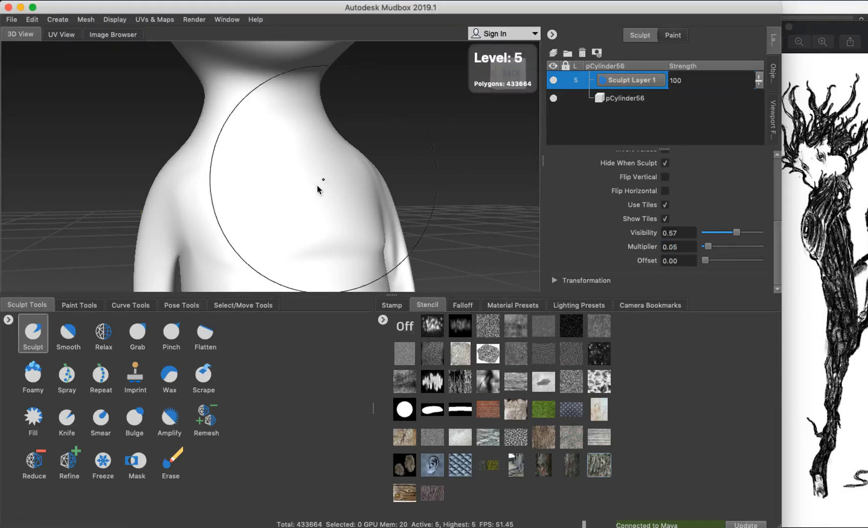
Step: Reactivate the tile.jpg bark stencil and reposition it over the character's shoulder in a three-quarter back view
click(599, 465)
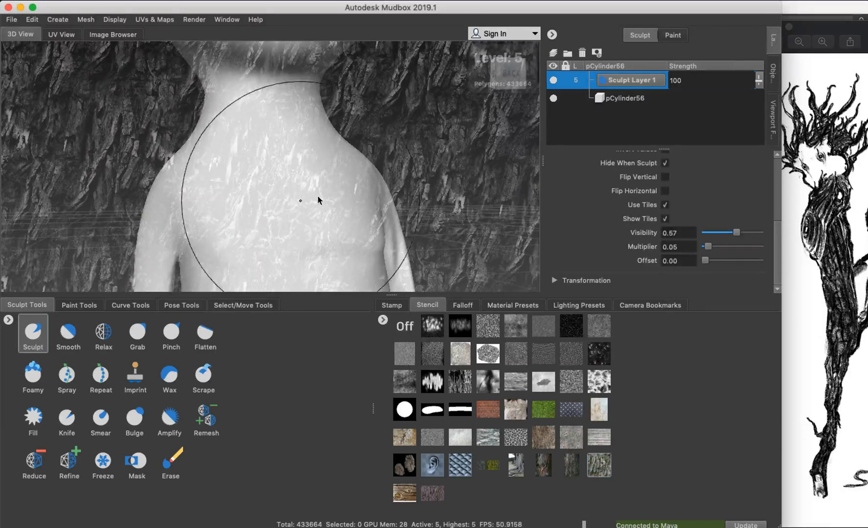
mouse_move(319, 165)
middle_down()
mouse_move(302, 205)
mouse_move(339, 222)
middle_up()
middle_drag(325, 170, 202, 221)
alt+right_drag(320, 194, 243, 210)
alt+drag(242, 210, 200, 194)
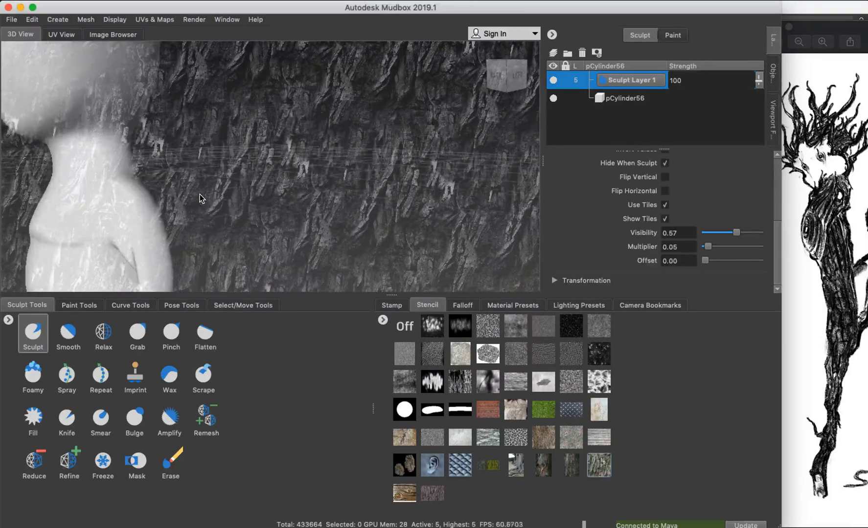
mouse_move(199, 194)
alt+middle_down()
mouse_move(287, 174)
mouse_move(303, 189)
mouse_move(310, 164)
mouse_move(287, 191)
mouse_move(306, 181)
mouse_move(322, 147)
mouse_move(277, 231)
mouse_move(308, 196)
mouse_move(302, 188)
alt+middle_up()
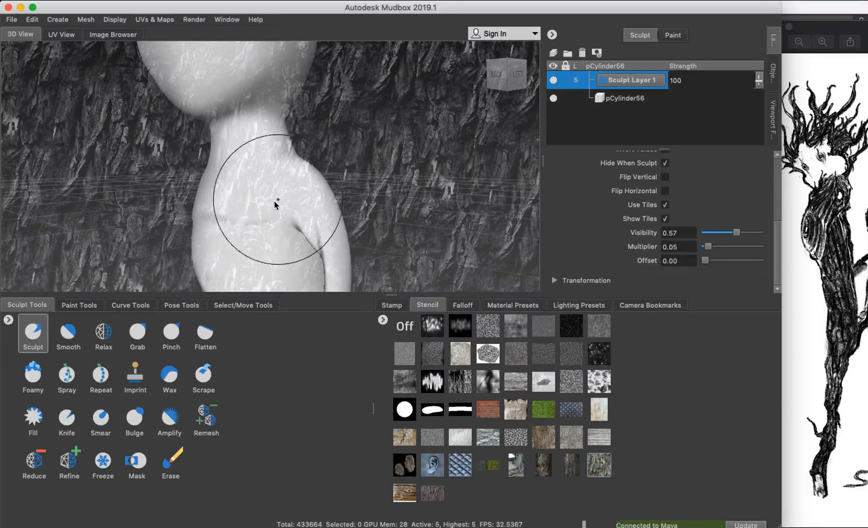
key(s)
drag(276, 199, 273, 221)
middle_drag(273, 205, 290, 198)
Step: Resize the Sculpt brush and sculpt light bark grooves on the upper back near the shoulder
key(b)
drag(270, 191, 246, 212)
mouse_move(277, 175)
mouse_down()
mouse_move(245, 208)
mouse_move(273, 175)
mouse_up()
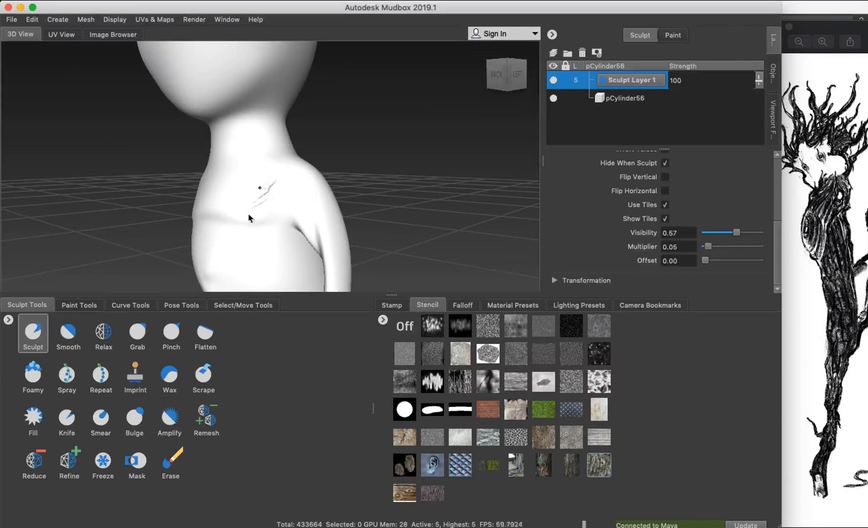
drag(249, 209, 247, 211)
Step: Apply the Gesso material preset to the character mesh
click(504, 304)
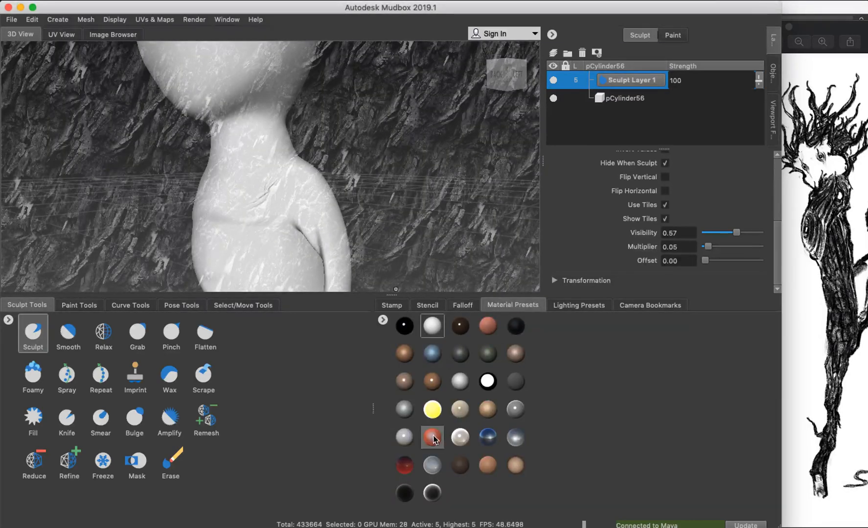
click(452, 384)
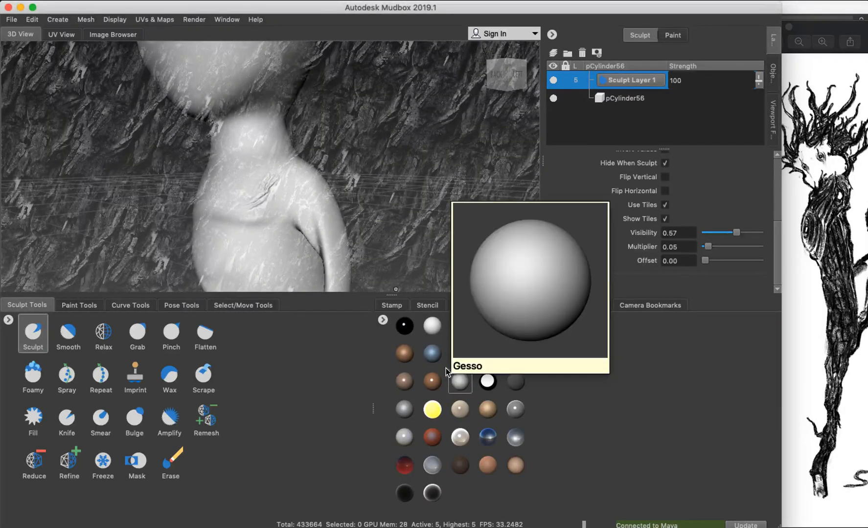
Step: Sculpt bark grooves on the upper back and below the shoulder with the tiled stencil, checking the bare surface with the stencil hidden
key(q)
mouse_move(280, 234)
alt+mouse_down()
mouse_move(347, 238)
mouse_move(289, 238)
alt+mouse_up()
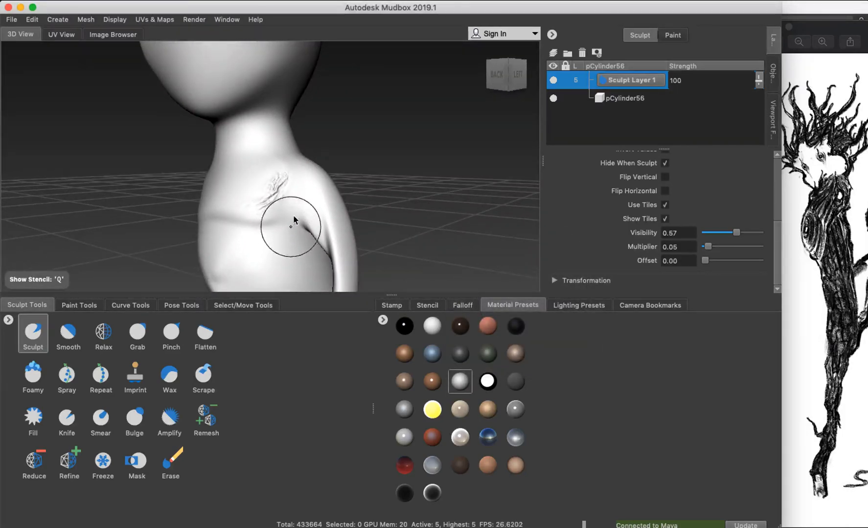
key(q)
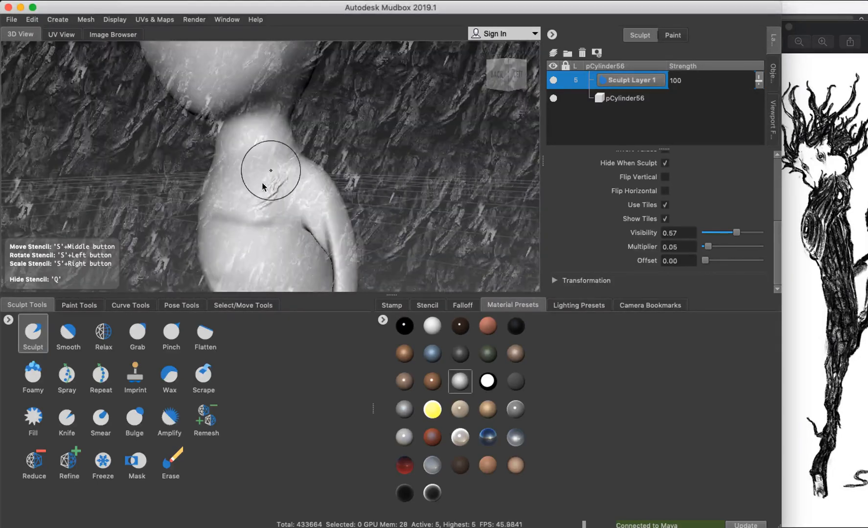
mouse_move(251, 205)
mouse_down()
mouse_move(254, 188)
mouse_move(242, 196)
mouse_move(271, 217)
mouse_move(286, 195)
mouse_move(262, 216)
mouse_up()
mouse_move(266, 265)
mouse_down()
mouse_move(273, 239)
mouse_move(285, 232)
mouse_up()
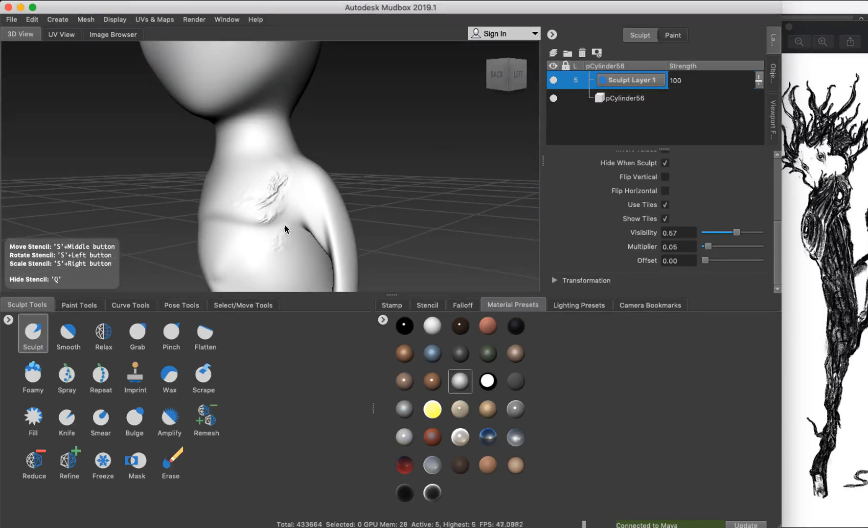
drag(267, 242, 287, 238)
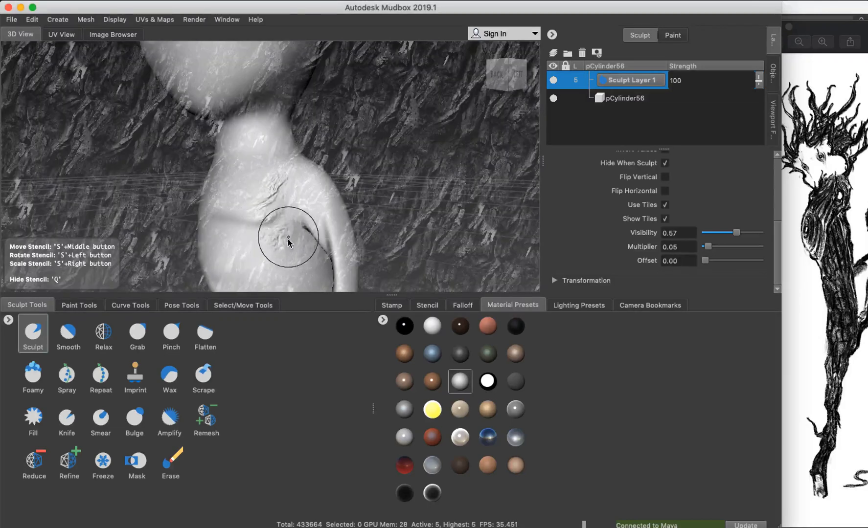
click(461, 306)
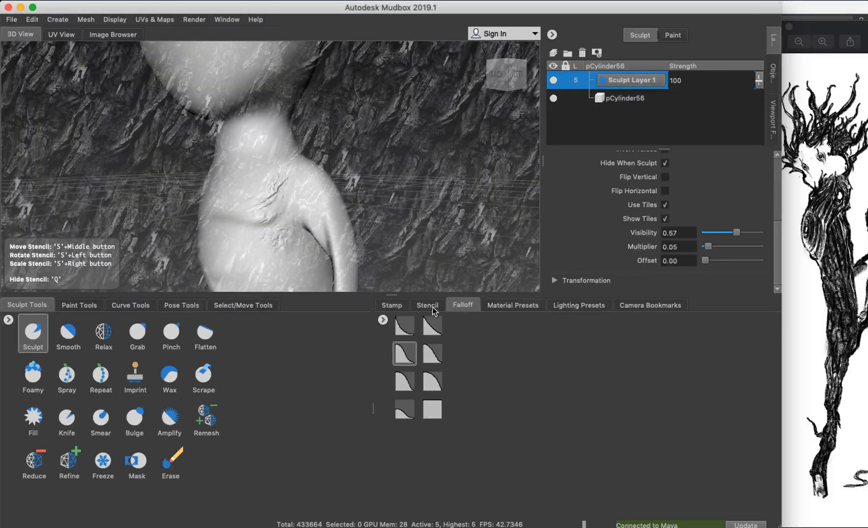
click(431, 306)
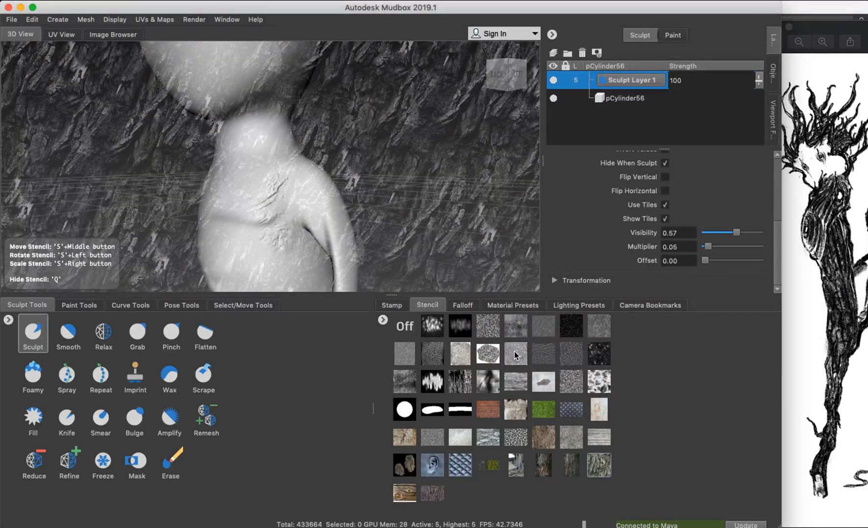
mouse_move(258, 203)
mouse_down()
mouse_move(268, 214)
mouse_move(294, 210)
mouse_move(281, 221)
mouse_move(277, 211)
mouse_move(259, 214)
mouse_move(276, 210)
mouse_move(239, 218)
mouse_move(226, 209)
mouse_move(240, 196)
mouse_move(249, 224)
mouse_move(288, 208)
mouse_up()
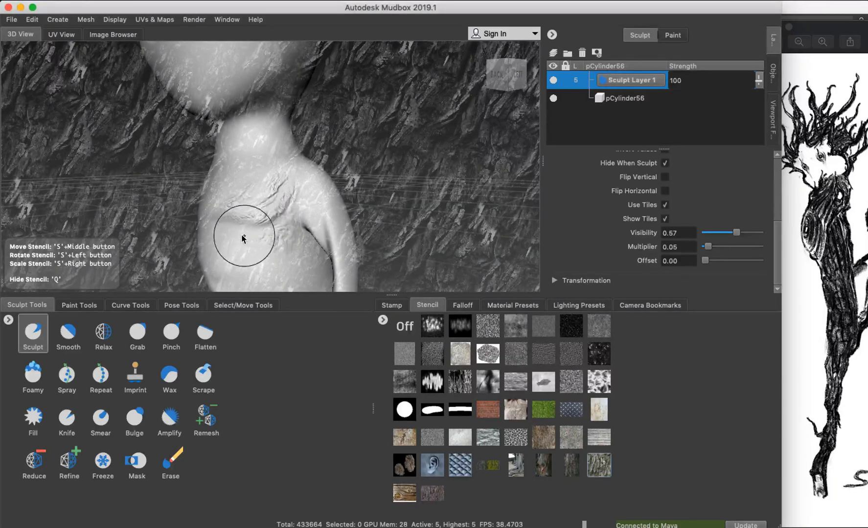
Step: Flip the bark stencil horizontally and sculpt more grooves over the shoulder blade in a closer back view
click(665, 191)
alt+drag(252, 238, 398, 204)
alt+middle_drag(389, 200, 356, 191)
alt+right_drag(356, 191, 387, 208)
mouse_move(307, 190)
mouse_down()
mouse_move(327, 211)
mouse_move(306, 201)
mouse_move(336, 209)
mouse_up()
drag(297, 182, 337, 218)
Step: Rotate and reposition the flipped bark stencil over the upper back in a straight back view
alt+drag(377, 228, 320, 225)
alt+drag(317, 165, 369, 157)
mouse_move(321, 220)
middle_down()
mouse_move(445, 148)
mouse_move(396, 228)
mouse_move(417, 155)
mouse_move(305, 204)
middle_up()
mouse_move(174, 195)
mouse_down()
mouse_move(262, 102)
mouse_move(248, 147)
mouse_move(214, 105)
mouse_up()
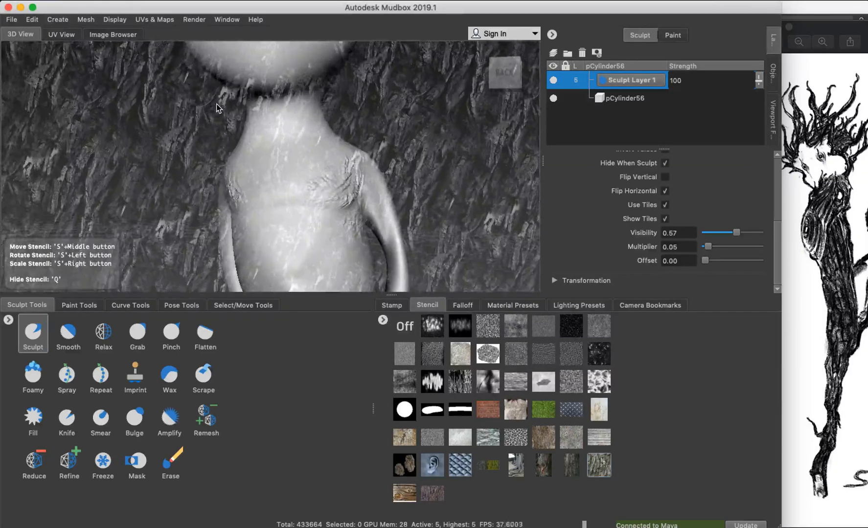
middle_drag(292, 160, 283, 182)
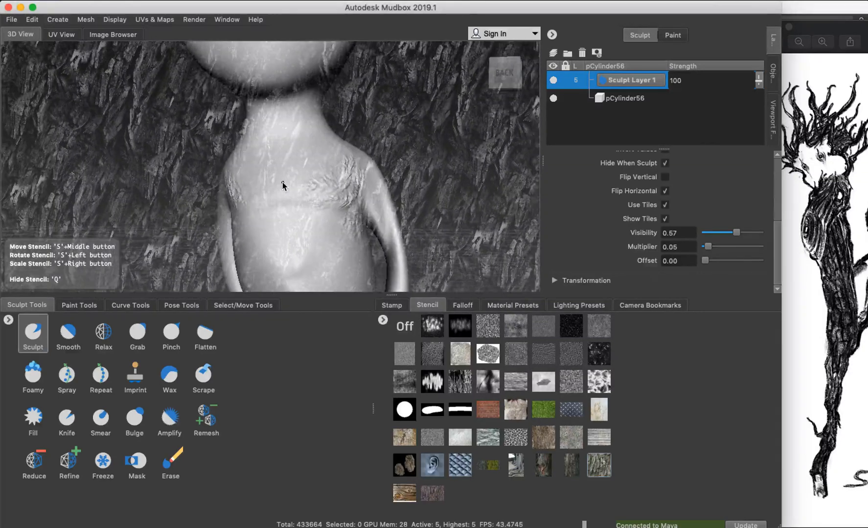
Step: Turn off the stencil's horizontal flip and sculpt bark grooves on the opposite shoulder blade
click(664, 192)
mouse_move(191, 163)
mouse_down()
mouse_move(238, 195)
mouse_move(258, 181)
mouse_up()
Step: Shift the stencil over the torso's side and sculpt bark grooves downward from beneath the armpit
alt+middle_drag(299, 220, 307, 186)
mouse_move(288, 207)
alt+mouse_down()
mouse_move(374, 210)
mouse_move(344, 189)
mouse_move(311, 184)
mouse_move(335, 172)
mouse_move(328, 165)
alt+mouse_up()
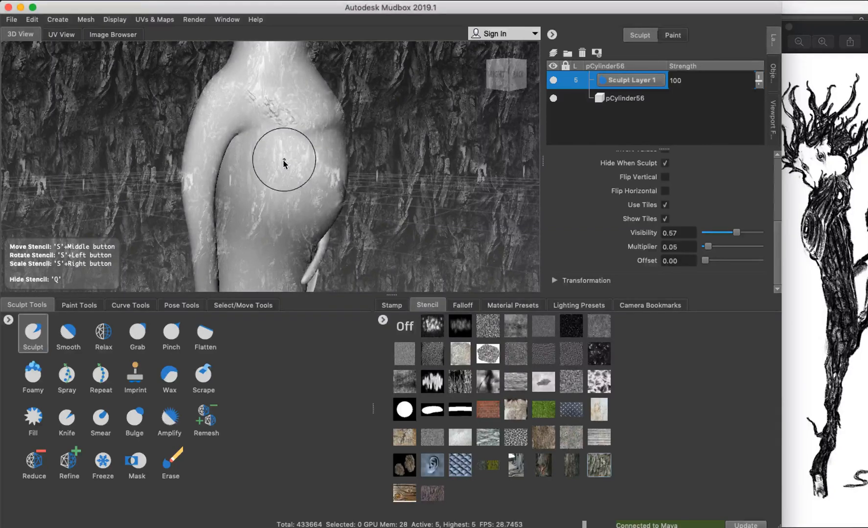
middle_drag(289, 152, 263, 126)
drag(280, 146, 262, 204)
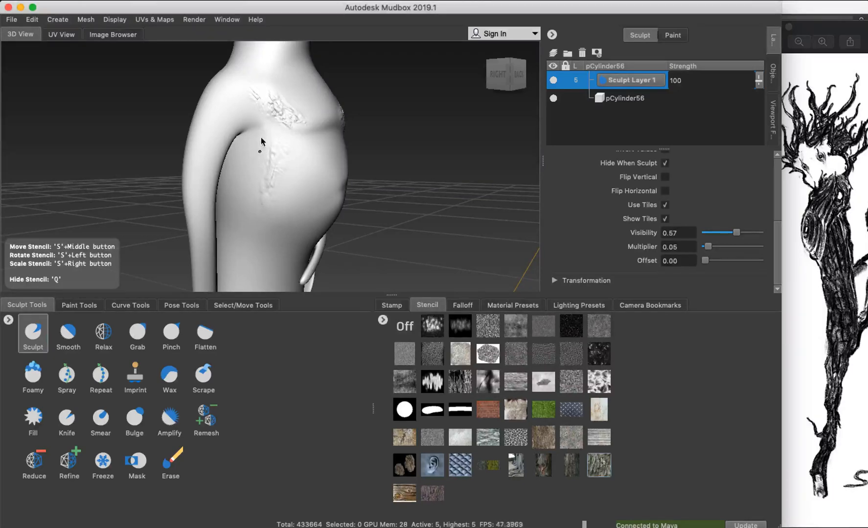
drag(293, 138, 267, 205)
mouse_move(289, 144)
mouse_down()
mouse_move(272, 205)
mouse_move(266, 194)
mouse_move(267, 201)
mouse_move(284, 190)
mouse_move(284, 148)
mouse_move(267, 139)
mouse_move(268, 186)
mouse_move(280, 184)
mouse_up()
Step: Reduce the Sculpt brush size and extend the bark patch down the side of the torso
key(b)
drag(271, 122, 289, 186)
mouse_move(297, 153)
mouse_down()
mouse_move(283, 219)
mouse_move(289, 199)
mouse_move(266, 209)
mouse_up()
Step: Set the stencil visibility to 0.43 and sculpt a narrow strip of bark on the torso beside the arm
mouse_move(315, 190)
alt+mouse_down()
mouse_move(235, 192)
mouse_move(301, 191)
alt+mouse_up()
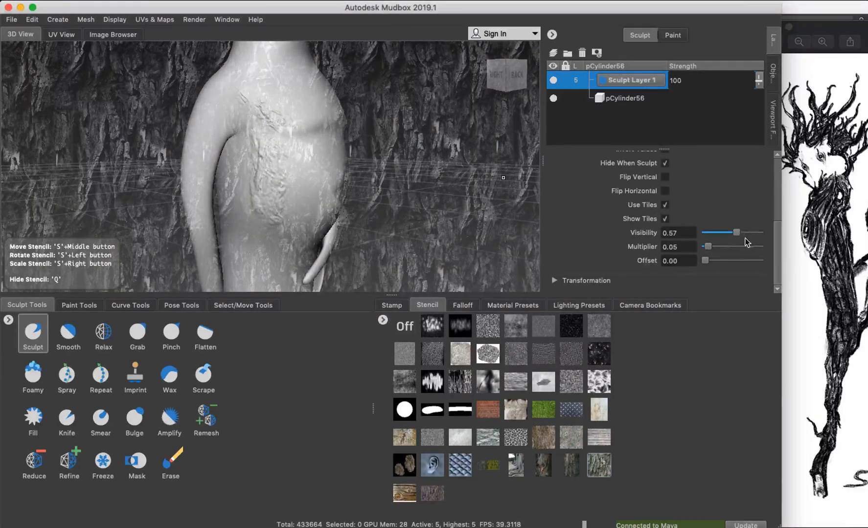
drag(736, 235, 705, 237)
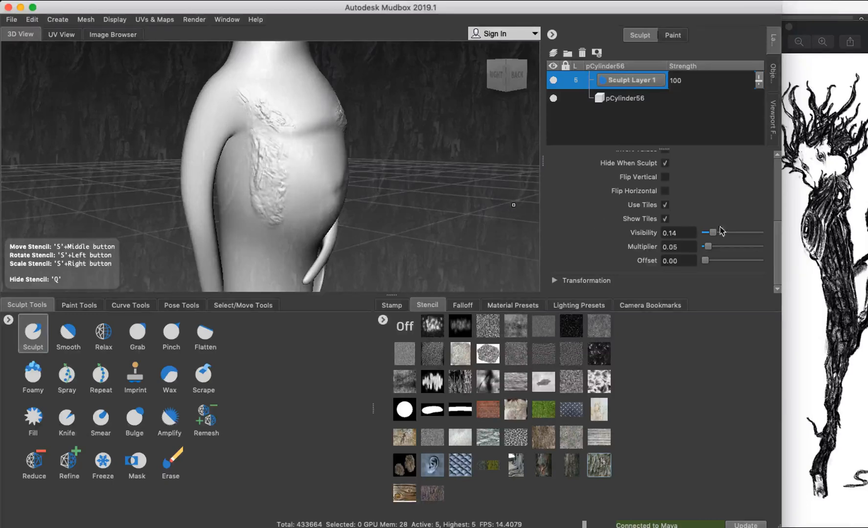
drag(715, 235, 734, 235)
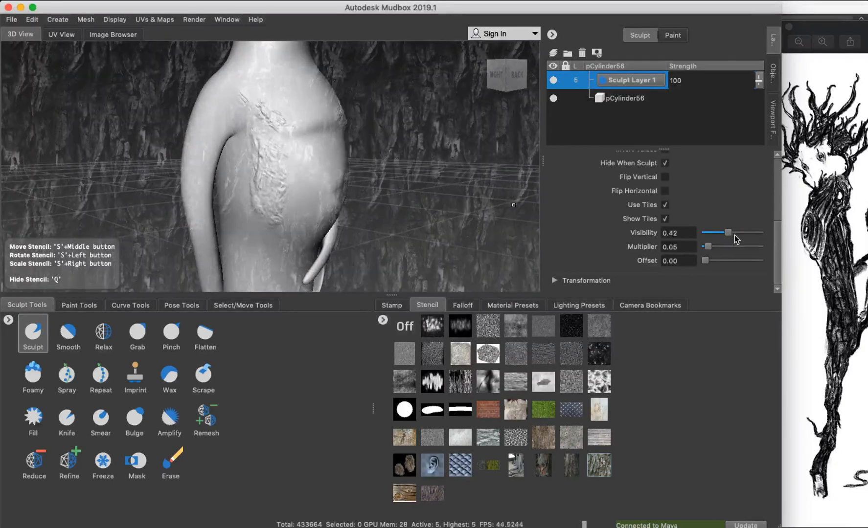
mouse_move(236, 165)
mouse_down()
mouse_move(228, 198)
mouse_move(232, 187)
mouse_up()
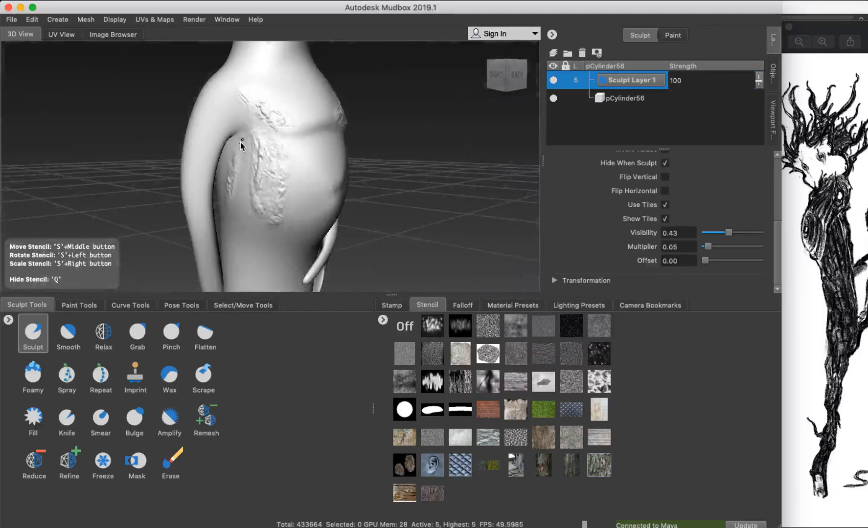
drag(244, 144, 241, 149)
mouse_move(227, 199)
mouse_down()
mouse_move(233, 191)
mouse_move(221, 223)
mouse_up()
Step: Reposition the bark stencil over the lower torso in a closer three-quarter back view
mouse_move(294, 186)
alt+mouse_down()
mouse_move(321, 184)
mouse_move(263, 180)
mouse_move(262, 170)
alt+mouse_up()
mouse_move(308, 162)
middle_down()
mouse_move(397, 168)
mouse_move(340, 174)
mouse_move(359, 168)
mouse_move(290, 143)
mouse_move(291, 151)
mouse_move(291, 141)
mouse_move(281, 139)
mouse_move(281, 149)
middle_up()
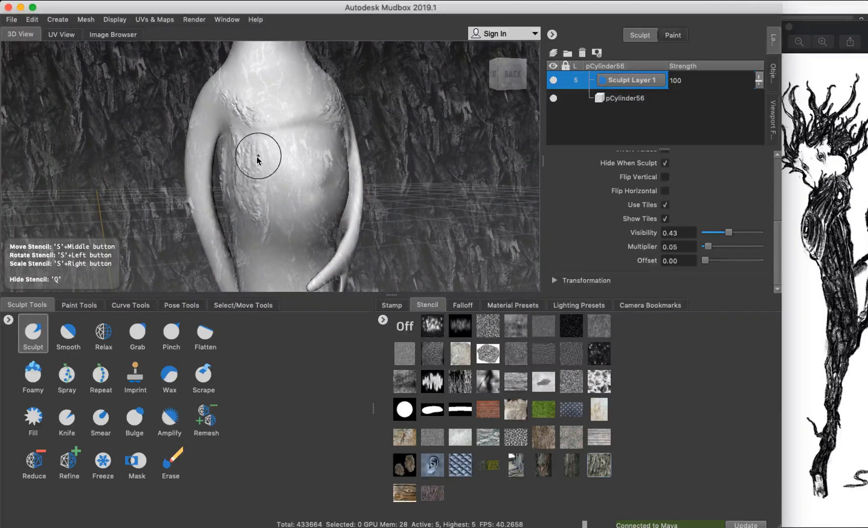
mouse_move(254, 157)
alt+right_down()
mouse_move(269, 138)
mouse_move(293, 144)
alt+right_up()
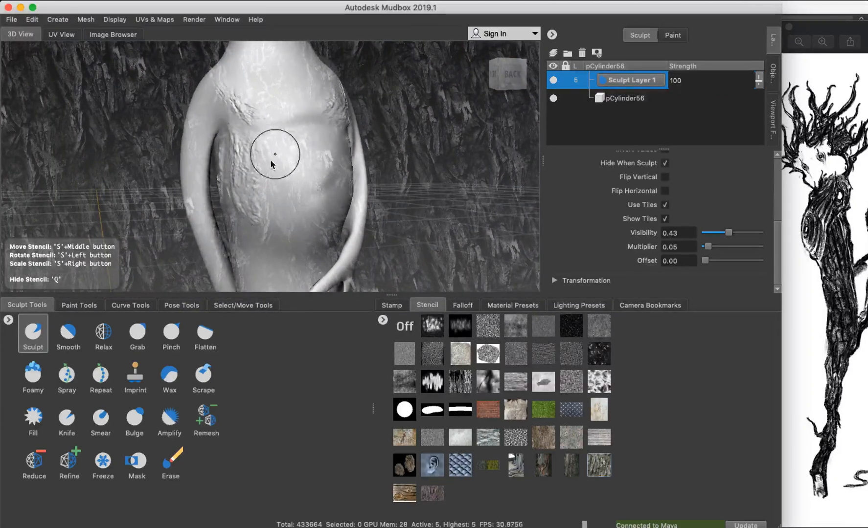
alt+drag(272, 164, 315, 161)
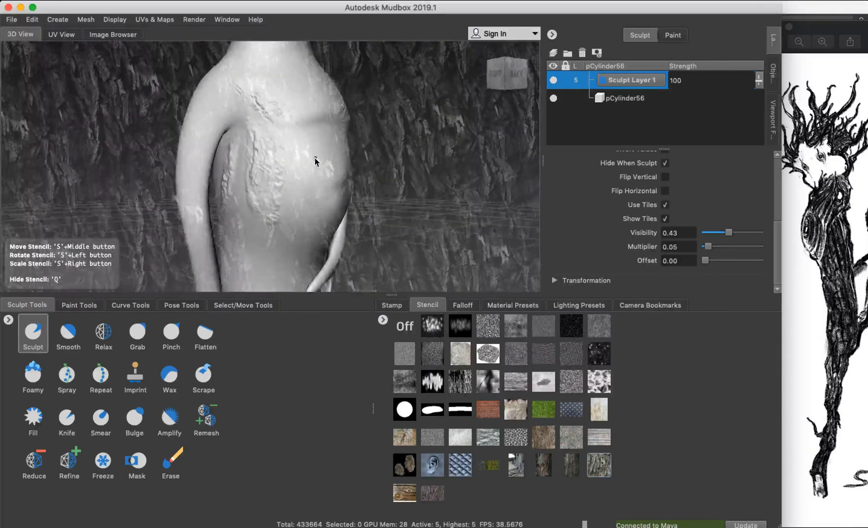
middle_drag(315, 158, 272, 227)
mouse_move(283, 192)
middle_down()
mouse_move(308, 208)
mouse_move(304, 220)
middle_up()
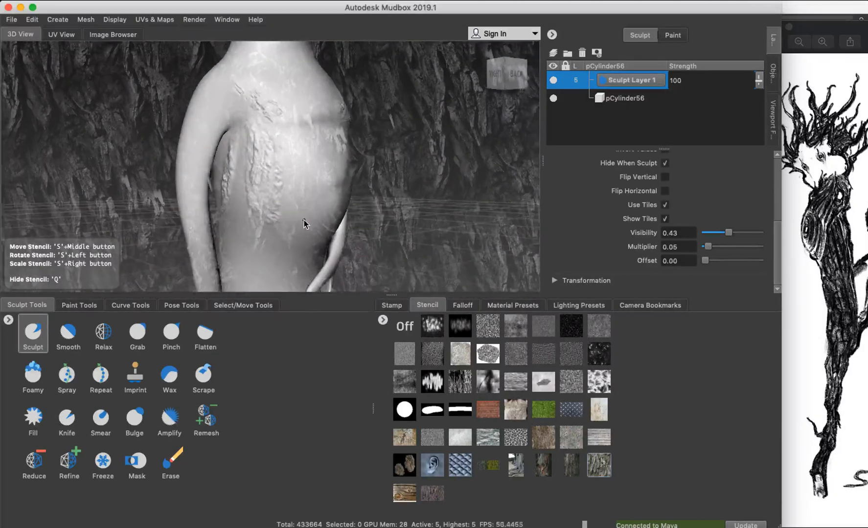
Step: Sculpt bark grooves from the side patch toward the middle of the back and down the lower torso
key(q)
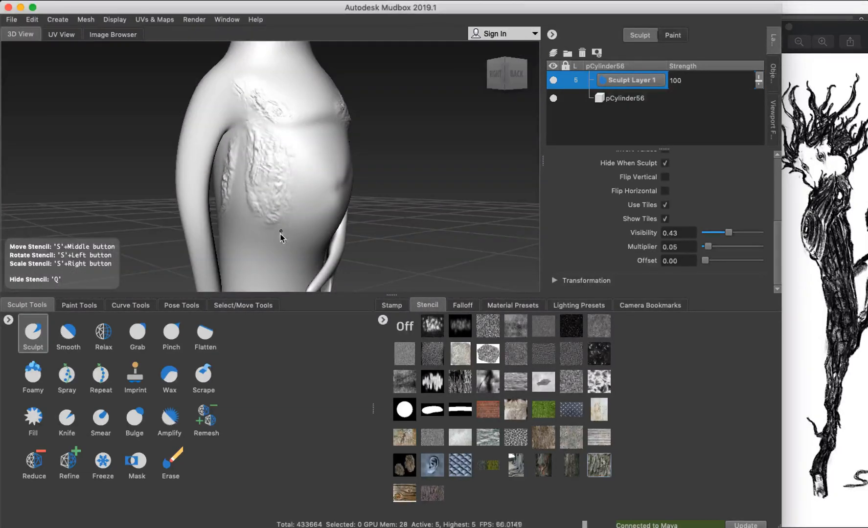
drag(275, 246, 277, 251)
drag(294, 165, 290, 220)
mouse_move(306, 167)
mouse_down()
mouse_move(281, 250)
mouse_move(302, 182)
mouse_move(299, 149)
mouse_move(314, 155)
mouse_move(314, 194)
mouse_up()
mouse_move(277, 243)
mouse_down()
mouse_move(280, 249)
mouse_move(268, 224)
mouse_move(275, 271)
mouse_move(263, 240)
mouse_move(253, 240)
mouse_move(246, 189)
mouse_move(232, 220)
mouse_up()
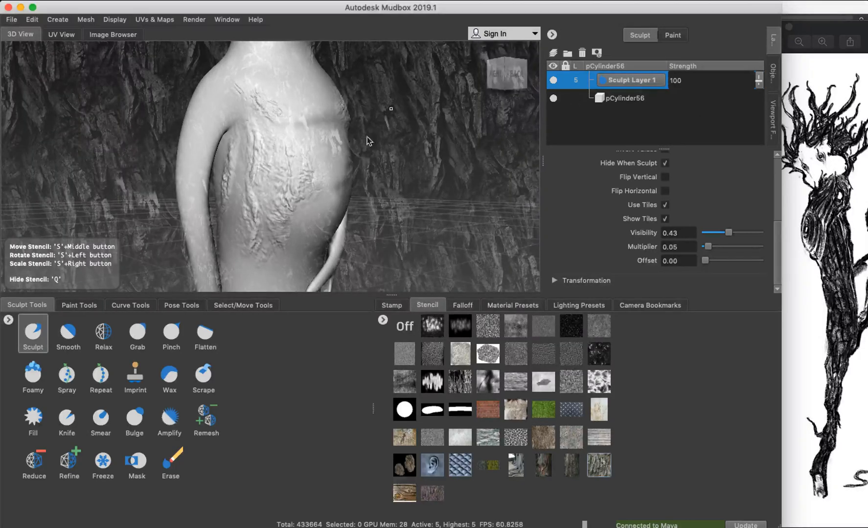
Step: Flip the stencil horizontally and sculpt bark grooves across the middle of the back
alt+drag(356, 195, 289, 200)
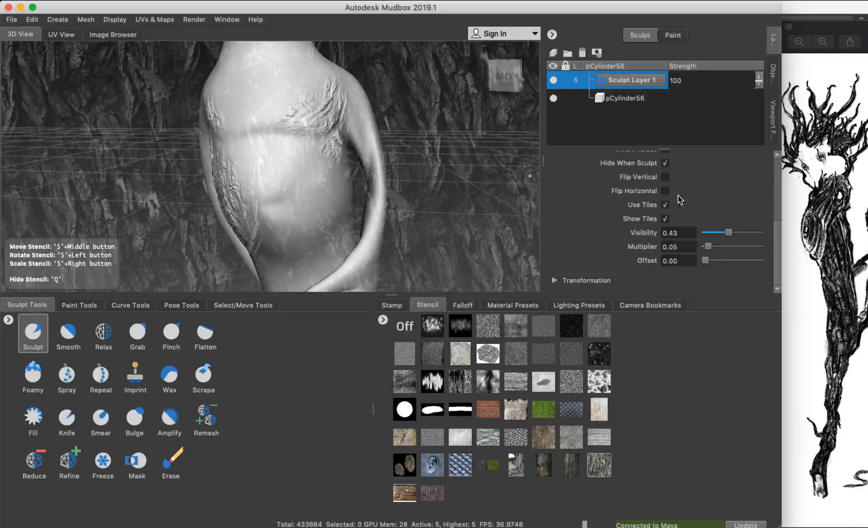
click(666, 190)
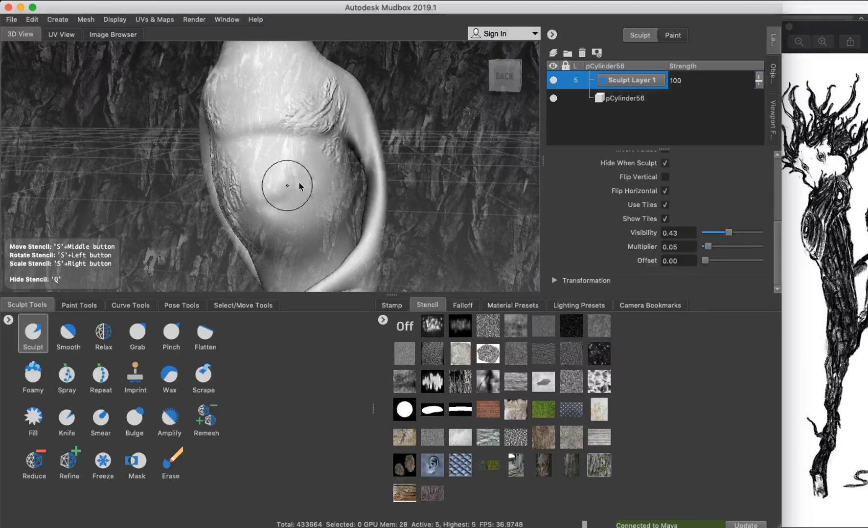
mouse_move(297, 150)
mouse_down()
mouse_move(286, 198)
mouse_move(273, 196)
mouse_move(284, 154)
mouse_move(247, 204)
mouse_up()
drag(262, 164, 245, 206)
mouse_move(259, 152)
mouse_down()
mouse_move(245, 199)
mouse_move(271, 147)
mouse_move(253, 200)
mouse_move(273, 218)
mouse_move(271, 247)
mouse_up()
mouse_move(247, 215)
mouse_down()
mouse_move(272, 237)
mouse_move(302, 169)
mouse_up()
Step: Continue the bark grooves down the center of the lower back
alt+drag(295, 233, 317, 211)
drag(296, 204, 295, 189)
drag(291, 226, 293, 227)
drag(293, 226, 286, 240)
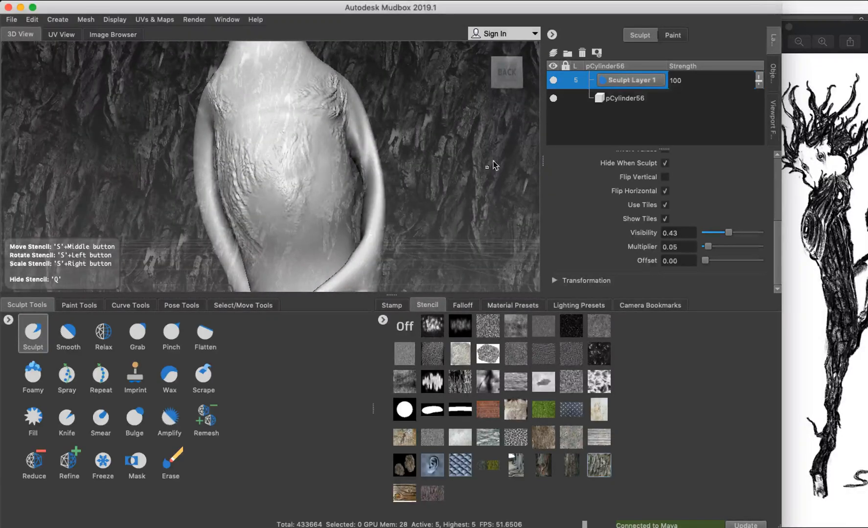
Step: Add a second sculpt layer and place the knotted tree-bark stencil over the lower back
click(554, 53)
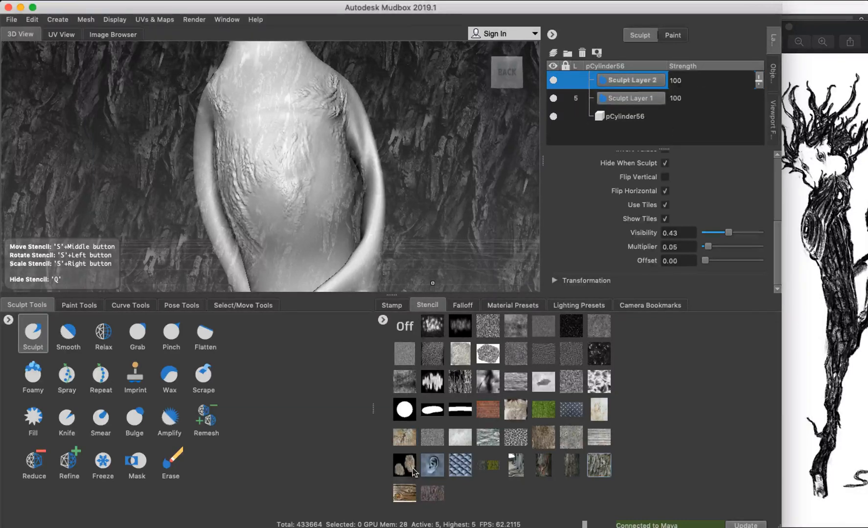
click(544, 469)
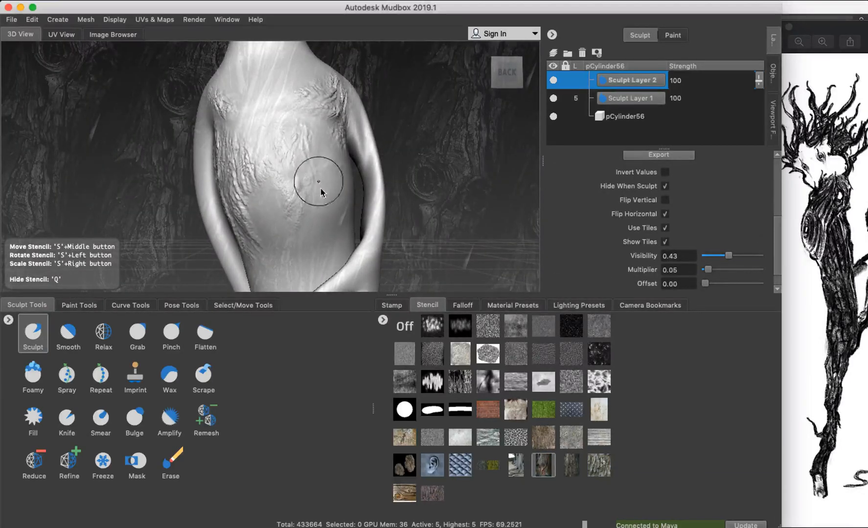
mouse_move(327, 170)
middle_down()
mouse_move(218, 216)
mouse_move(168, 201)
middle_up()
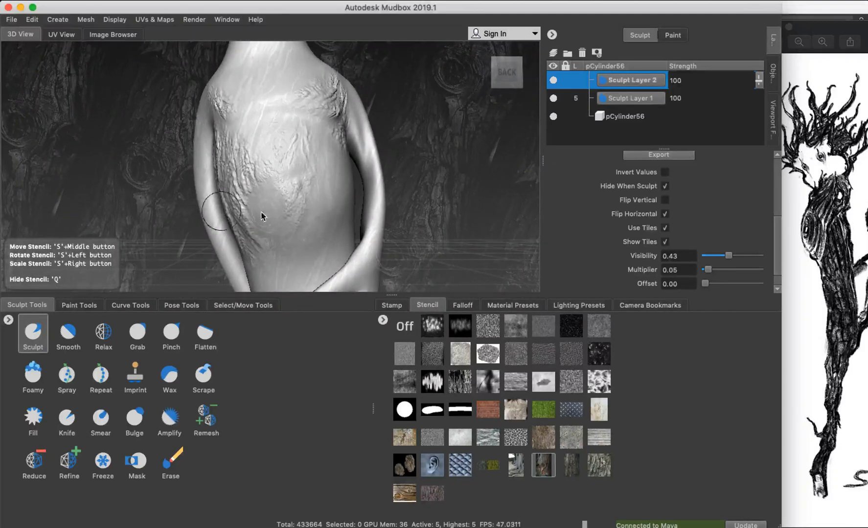
Step: Sculpt a round bark knot on the lower back on Sculpt Layer 2
mouse_move(268, 208)
mouse_down()
mouse_move(274, 220)
mouse_move(258, 218)
mouse_up()
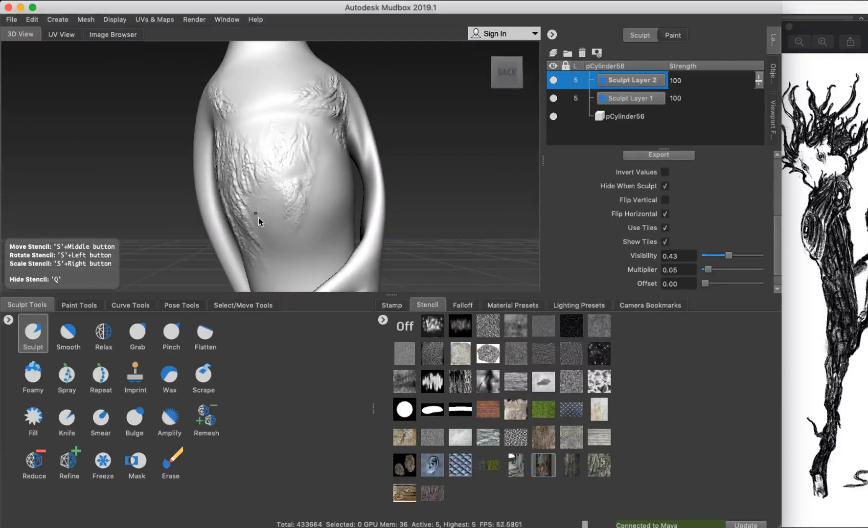
drag(261, 205, 259, 219)
drag(279, 232, 271, 236)
mouse_move(255, 190)
mouse_down()
mouse_move(258, 171)
mouse_move(246, 217)
mouse_up()
Step: Set the strength of Sculpt Layer 2 to 98 and Sculpt Layer 1 to 44, leaving Sculpt Layer 2 selected
drag(759, 80, 756, 122)
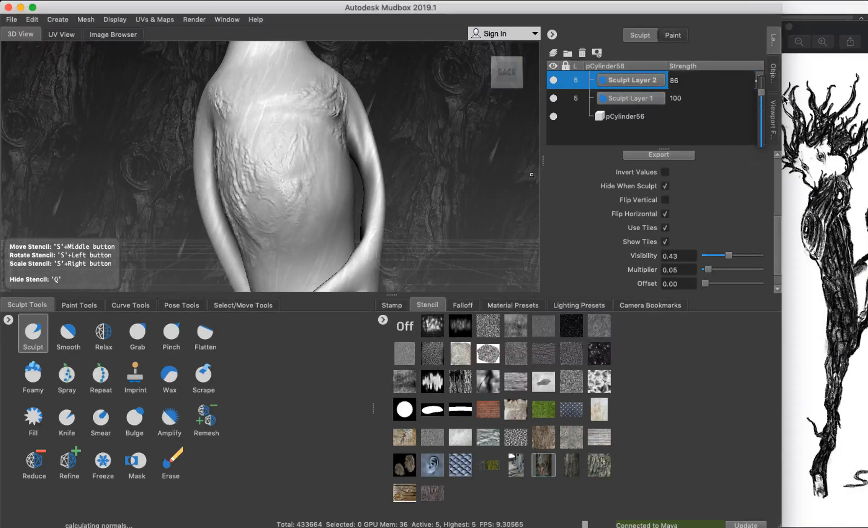
click(744, 103)
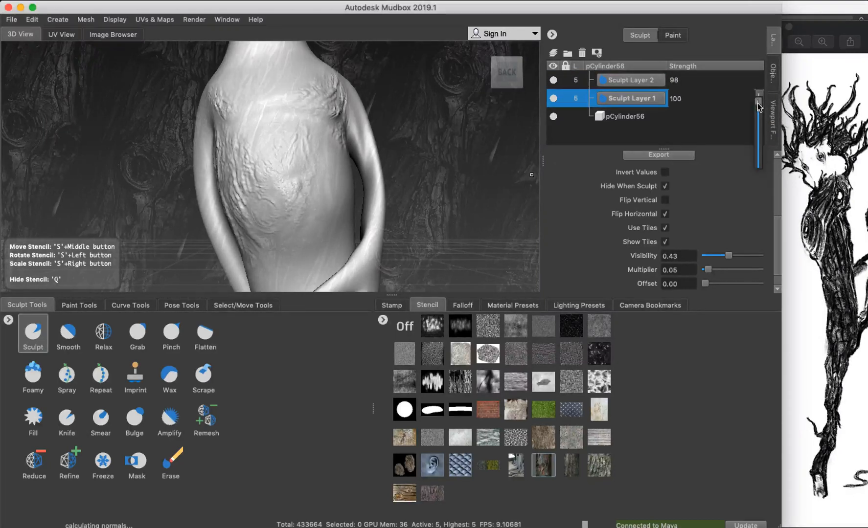
mouse_move(755, 120)
mouse_down()
mouse_move(754, 163)
mouse_move(761, 125)
mouse_move(770, 128)
mouse_move(761, 148)
mouse_move(767, 141)
mouse_up()
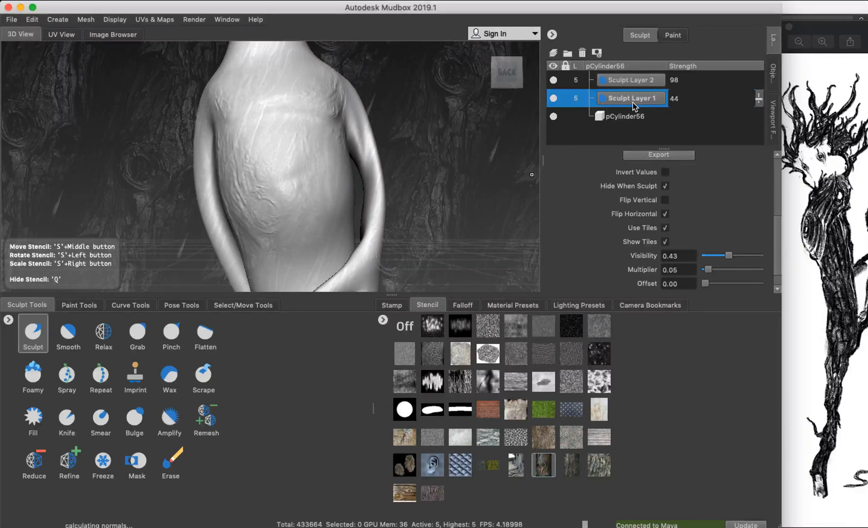
double_click(712, 92)
click(637, 84)
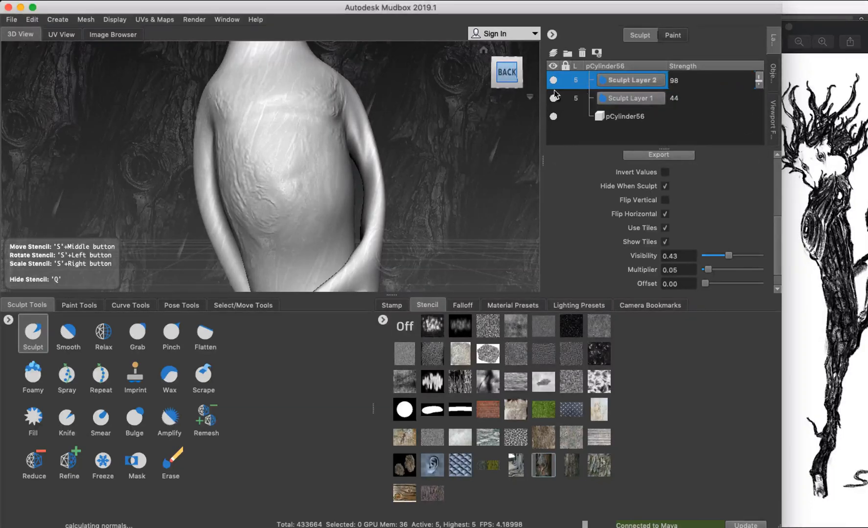
Step: Sculpt more bark around the knot and up the middle of the back on Sculpt Layer 2, toggling the stencil display
key(q)
key(q)
key(q)
key(q)
key(q)
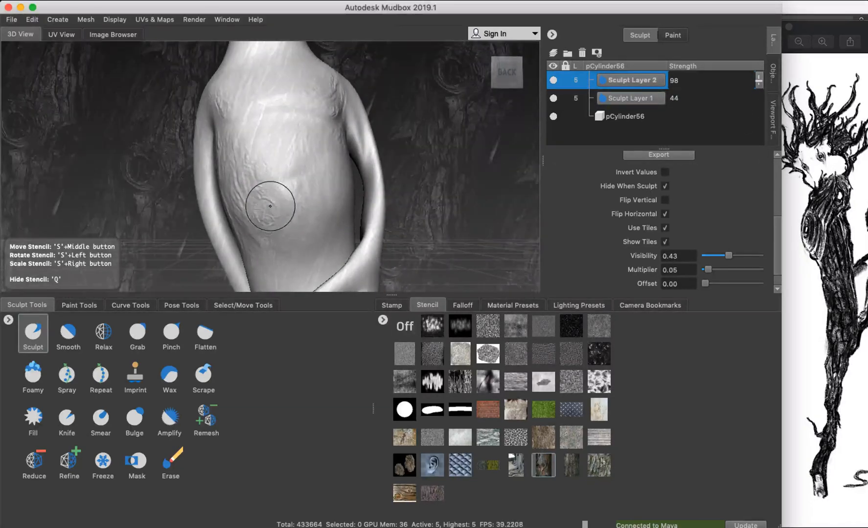
key(q)
key(q)
key(q)
key(q)
key(q)
key(q)
key(q)
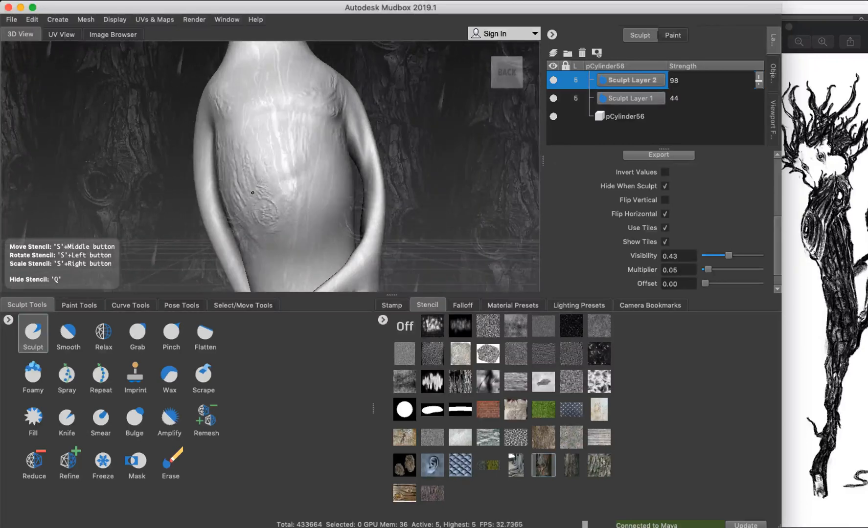
key(q)
key(q)
key(q)
key(q)
key(q)
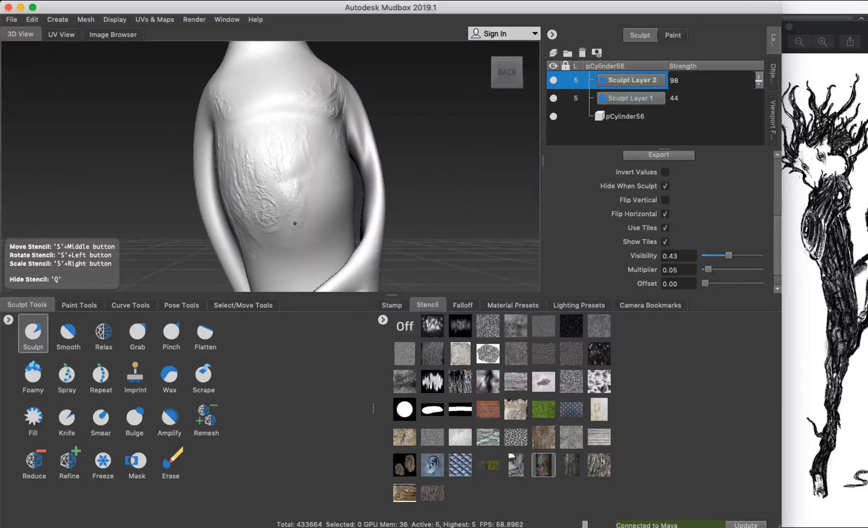
Step: Sculpt vertical bark ridges from the middle of the back down past the knot on Sculpt Layer 2, using the tiled stencil
key(q)
key(q)
key(q)
key(q)
key(q)
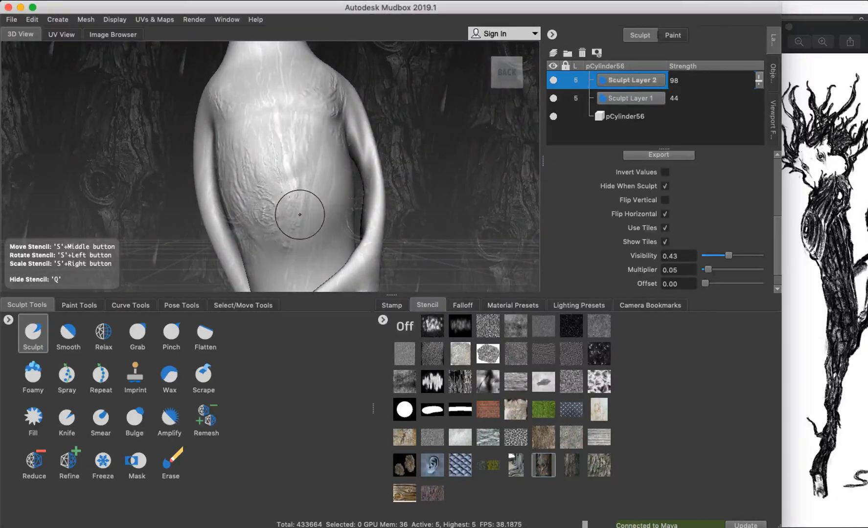
key(q)
key(q)
key(q)
key(q)
key(q)
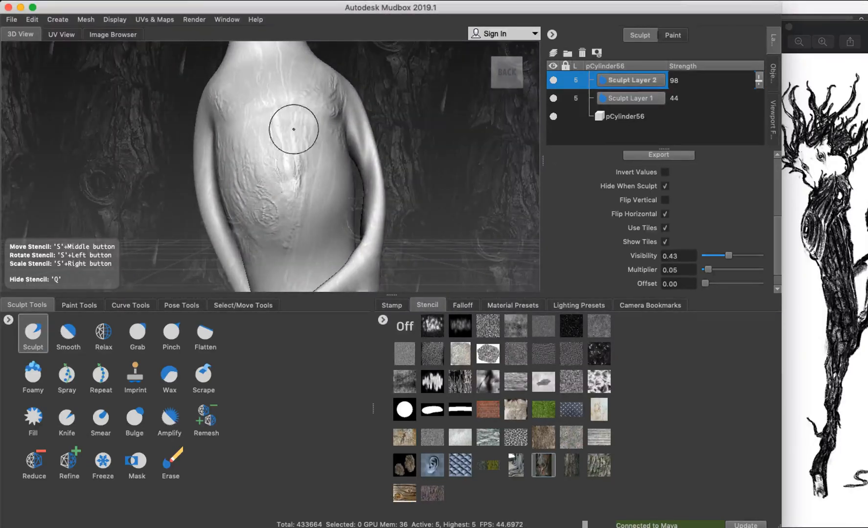
key(q)
key(q)
key(q)
key(q)
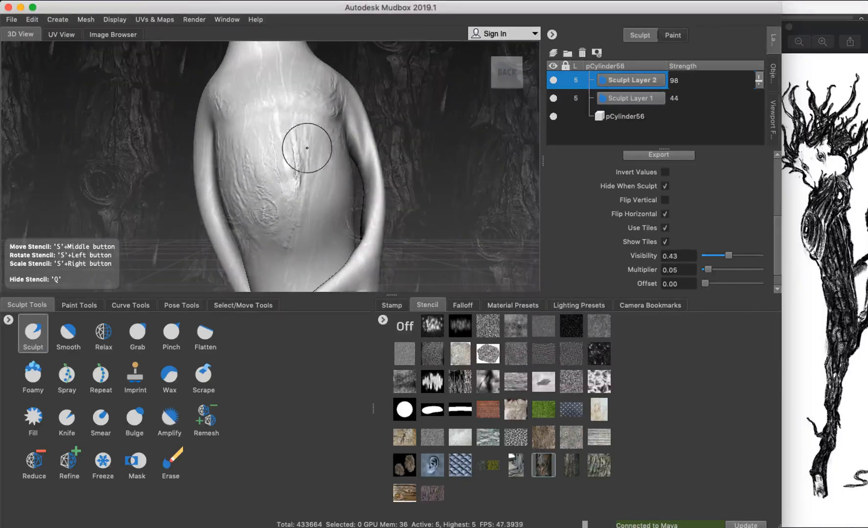
key(q)
key(q)
key(q)
key(q)
key(q)
key(q)
key(q)
key(q)
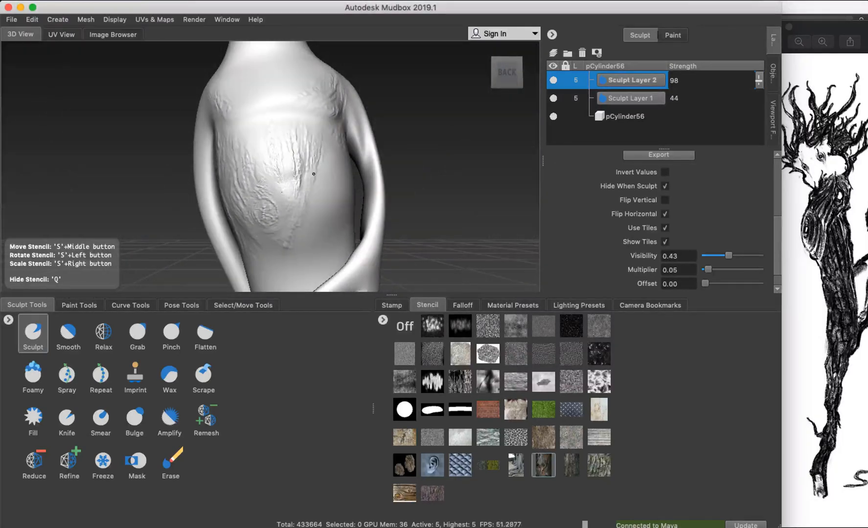
Step: Reposition the bark stencil, sculpt more vertical grooves across the mid-back above the knot, and hide the stencil
key(q)
key(q)
key(q)
key(q)
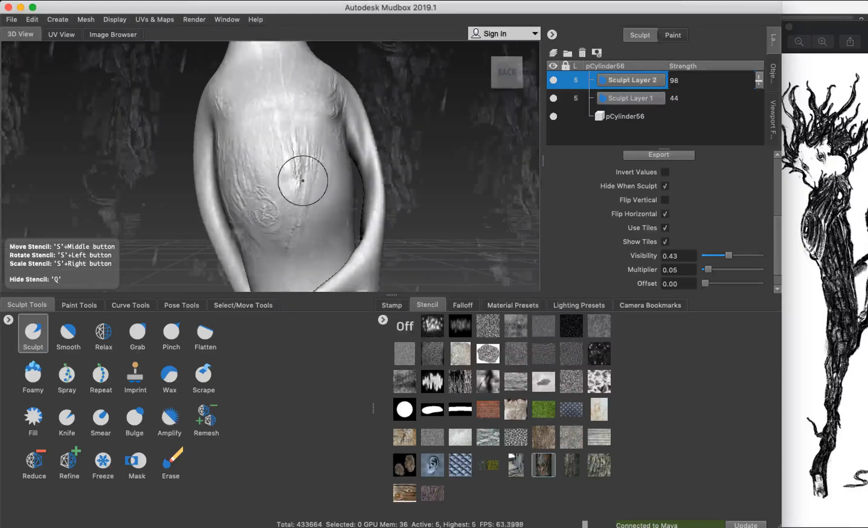
key(q)
key(q)
key(q)
key(q)
key(q)
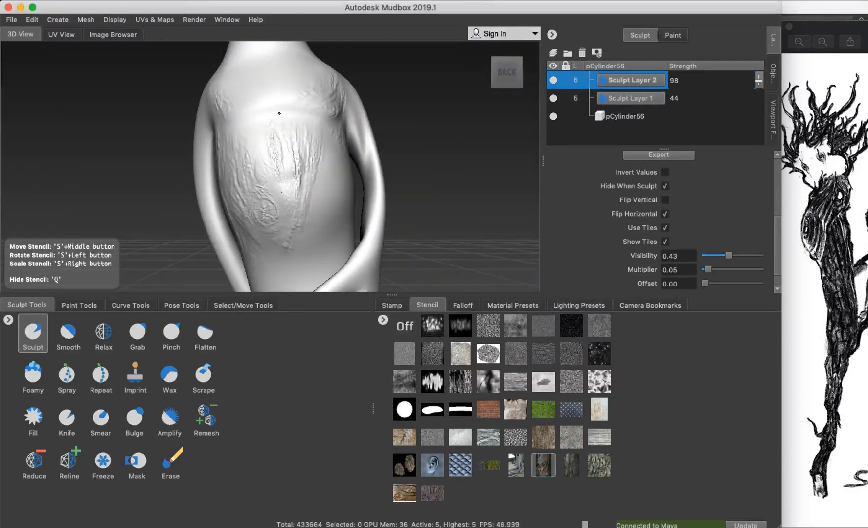
key(q)
mouse_move(385, 154)
alt+mouse_down()
mouse_move(314, 187)
mouse_move(404, 174)
alt+mouse_up()
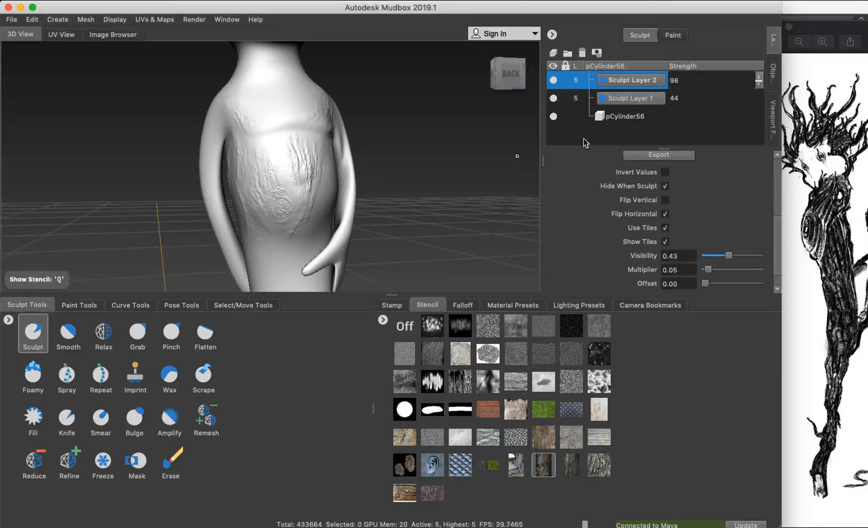
Step: Try different strengths for Sculpt Layer 2 and leave it selected at a strength of 88
drag(758, 79, 758, 81)
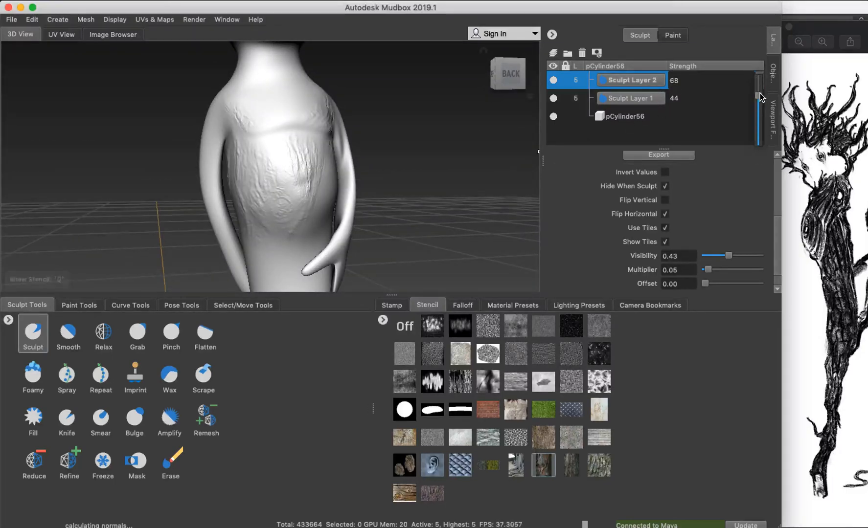
mouse_move(756, 123)
mouse_down()
mouse_move(747, 167)
mouse_move(682, 76)
mouse_up()
right_click(658, 86)
click(612, 128)
click(635, 116)
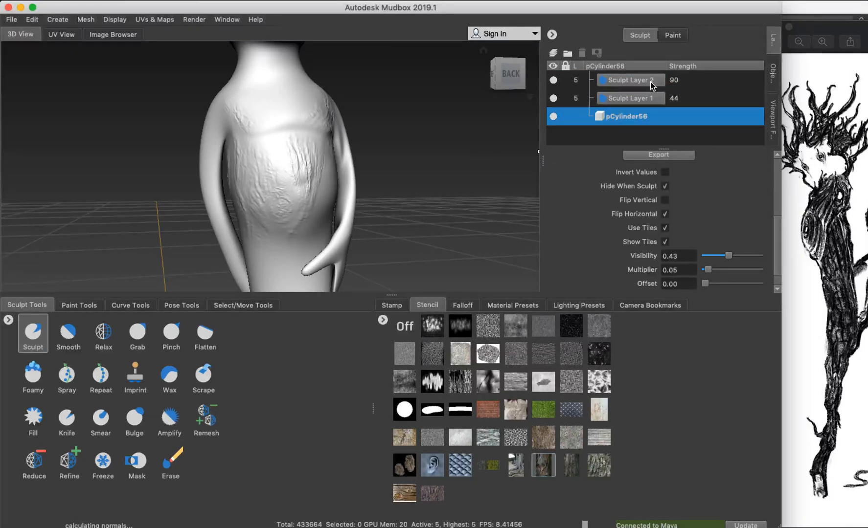
click(646, 84)
click(658, 94)
click(661, 83)
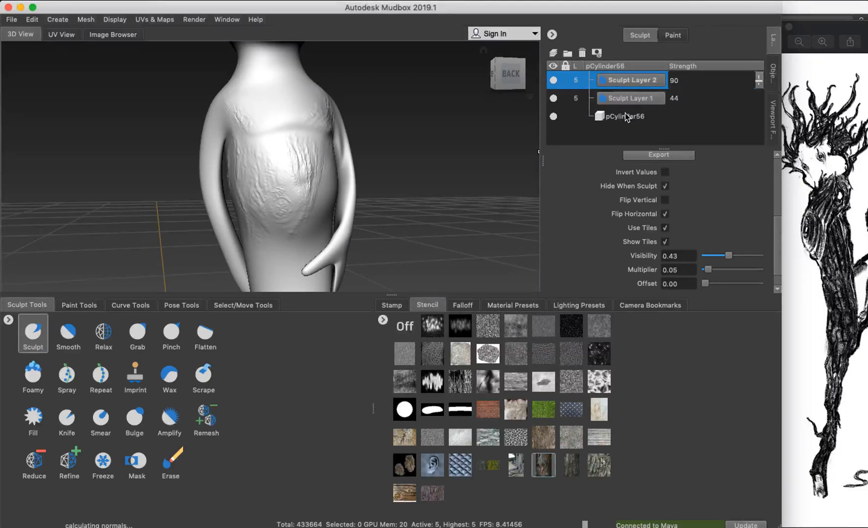
mouse_move(759, 81)
mouse_down()
mouse_move(764, 115)
mouse_move(766, 109)
mouse_up()
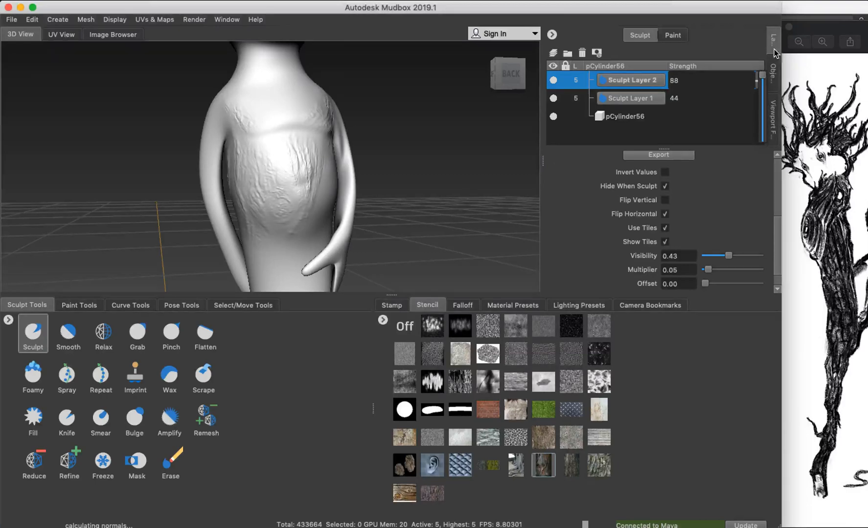
Step: Open the Hotkeys window and look through the Mudbox keyboard shortcuts
click(228, 20)
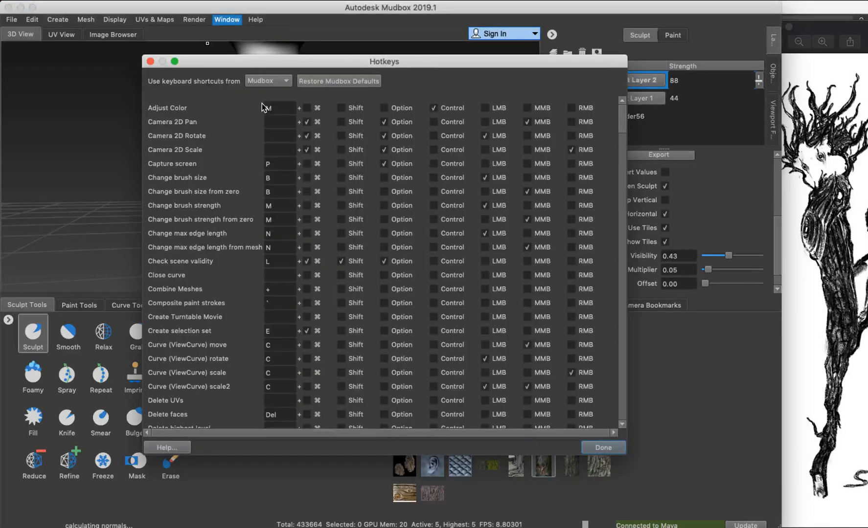
scroll(259, 314, down, 20)
scroll(258, 291, down, 5)
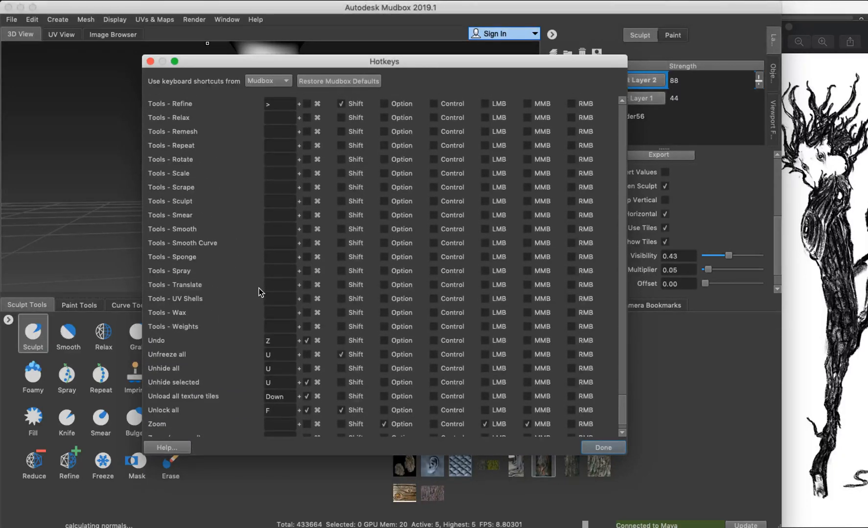
scroll(258, 289, down, 3)
scroll(259, 287, up, 15)
scroll(257, 289, up, 20)
scroll(257, 289, down, 4)
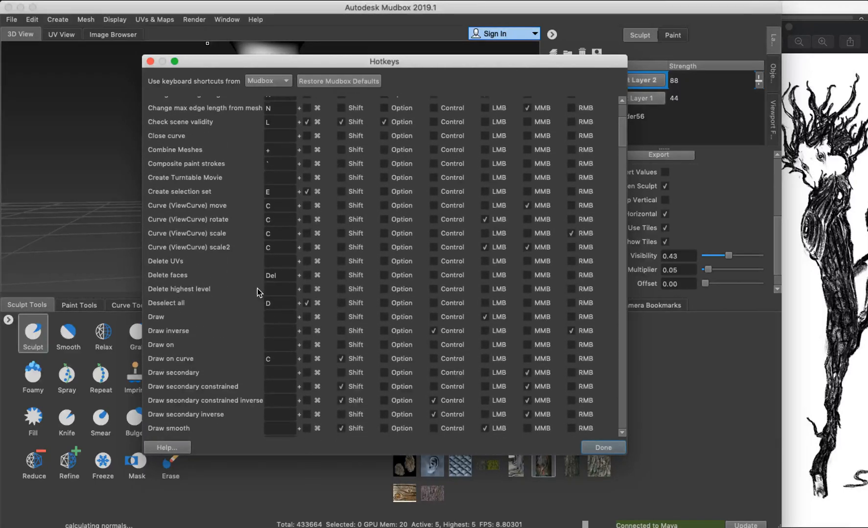
scroll(256, 288, down, 5)
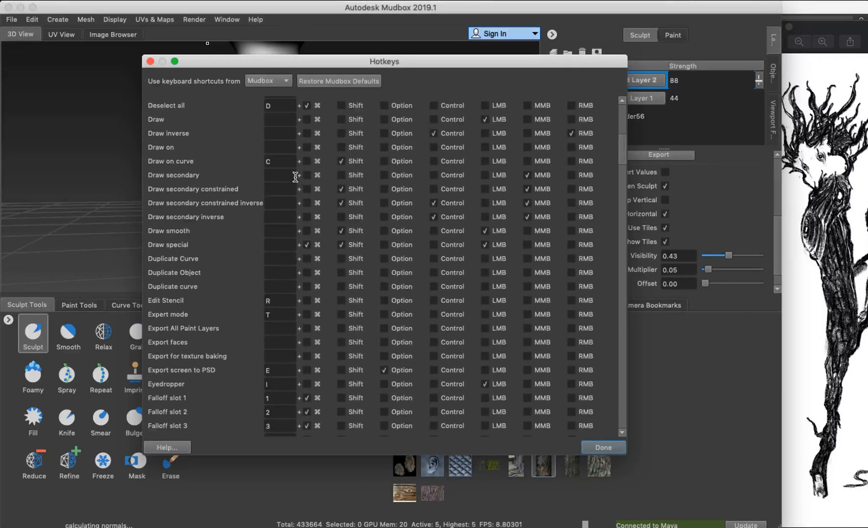
Step: Set the keyboard shortcuts to the Maya preset
click(267, 81)
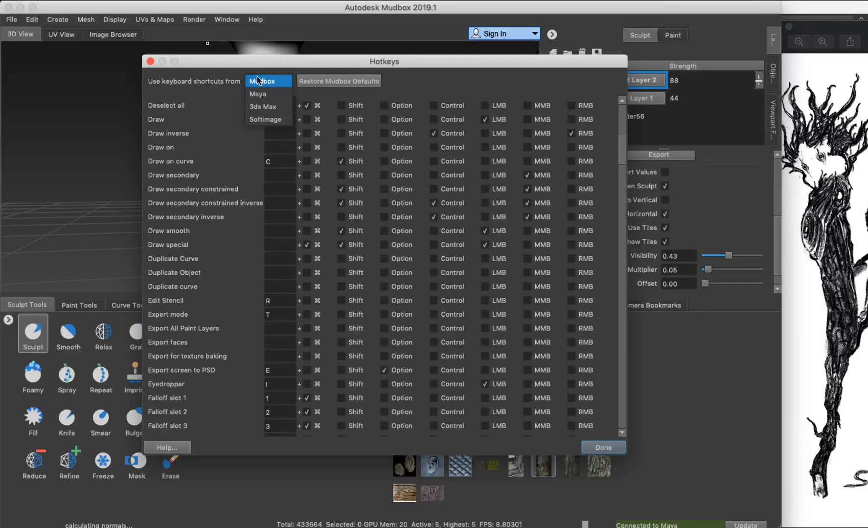
click(196, 85)
click(277, 82)
click(264, 94)
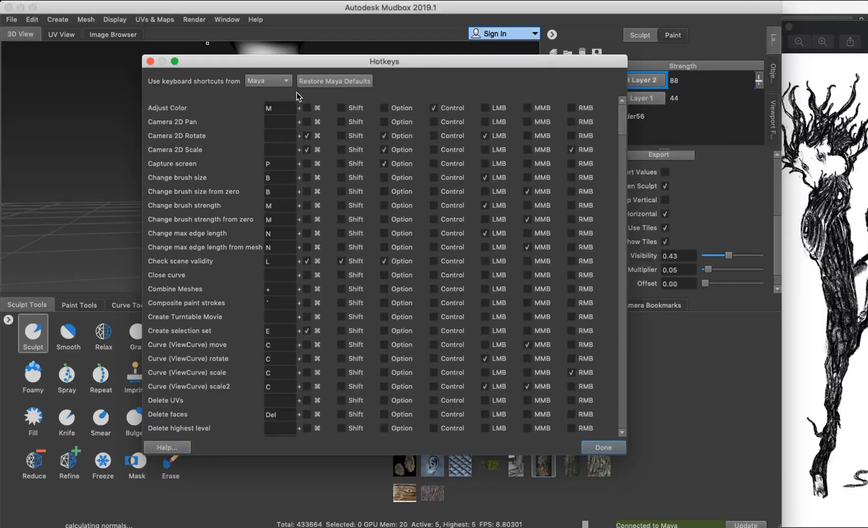
Step: Look through the Maya preset's hotkey assignments, including the stencil and tool shortcuts, and close the Hotkeys window
scroll(259, 220, down, 20)
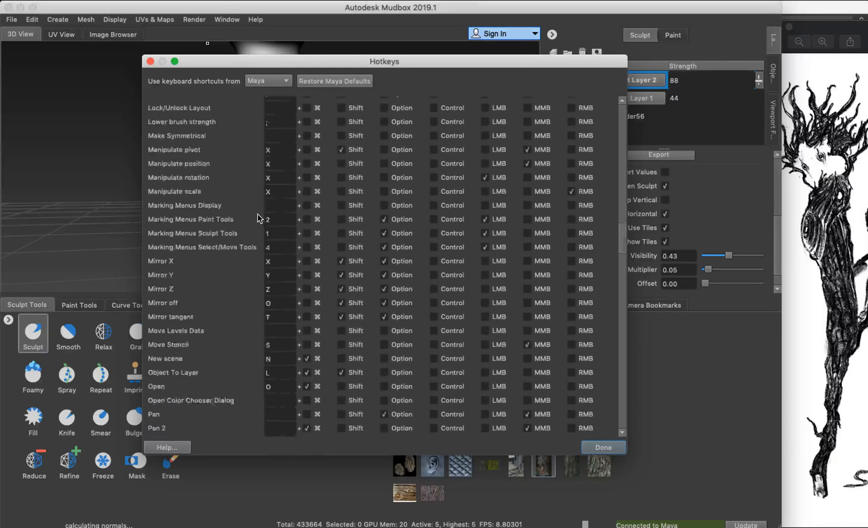
scroll(258, 209, down, 20)
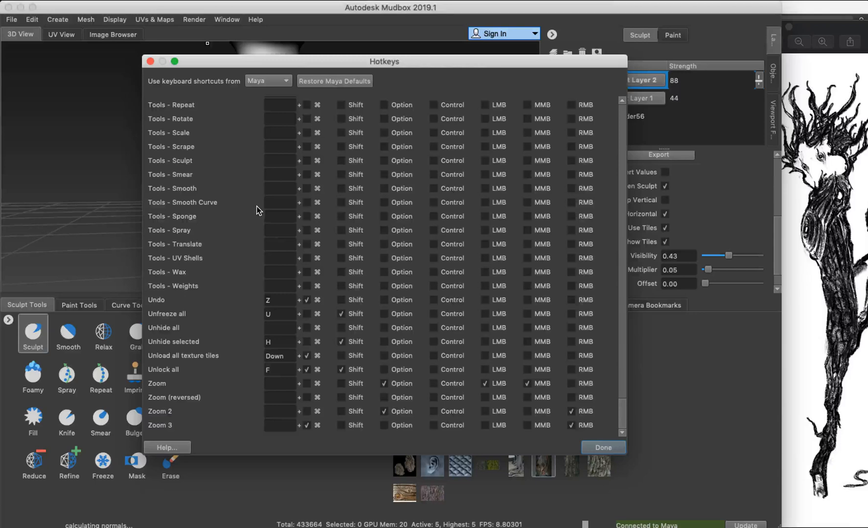
scroll(256, 206, up, 10)
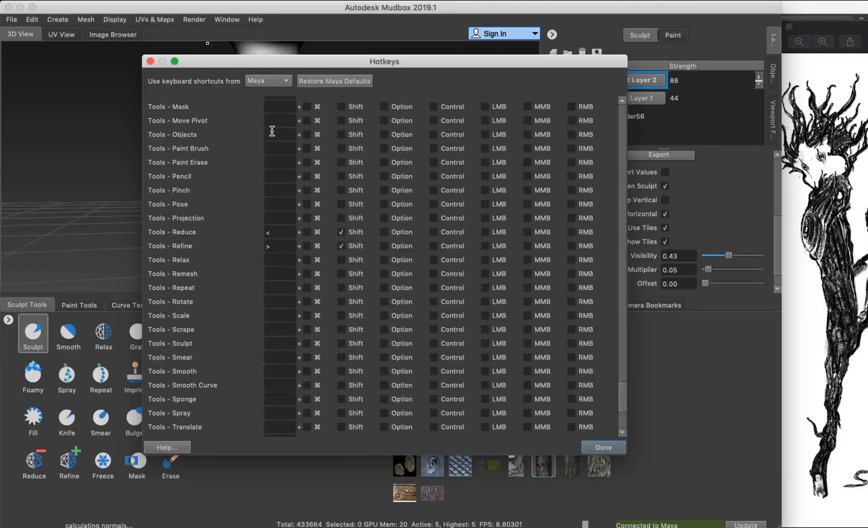
scroll(289, 155, up, 10)
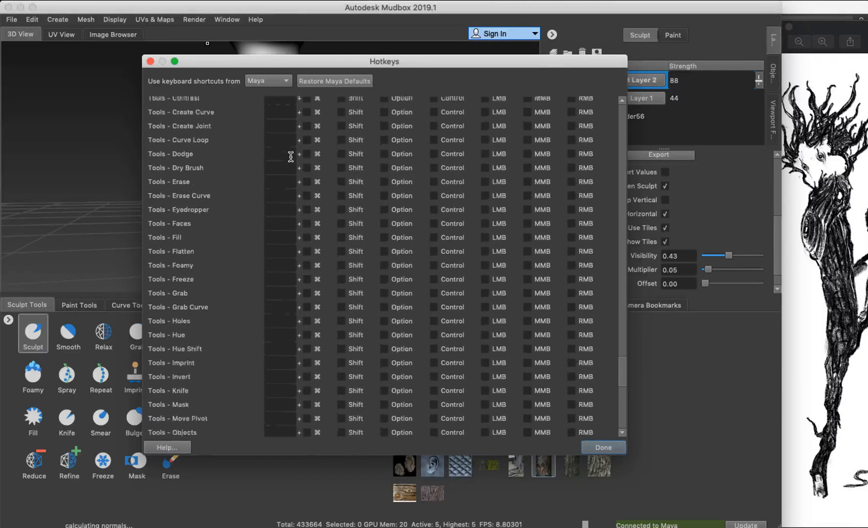
scroll(288, 156, up, 5)
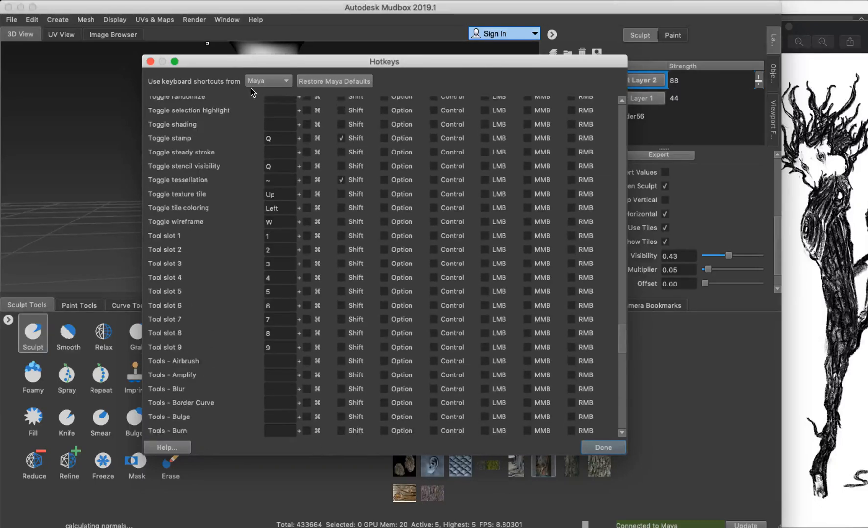
click(150, 62)
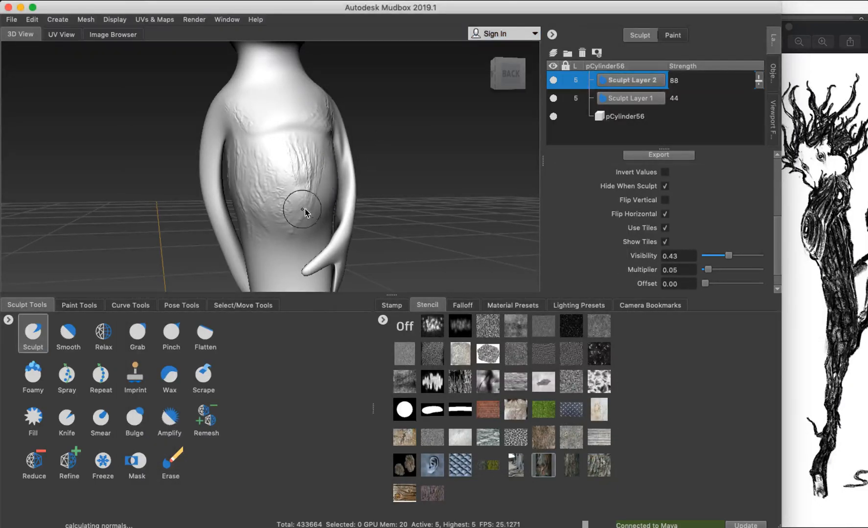
Step: Examine the unsculpted head and the bark detail on the back and side of the character
alt+drag(302, 153, 230, 181)
alt+middle_drag(297, 107, 298, 155)
alt+drag(298, 156, 394, 257)
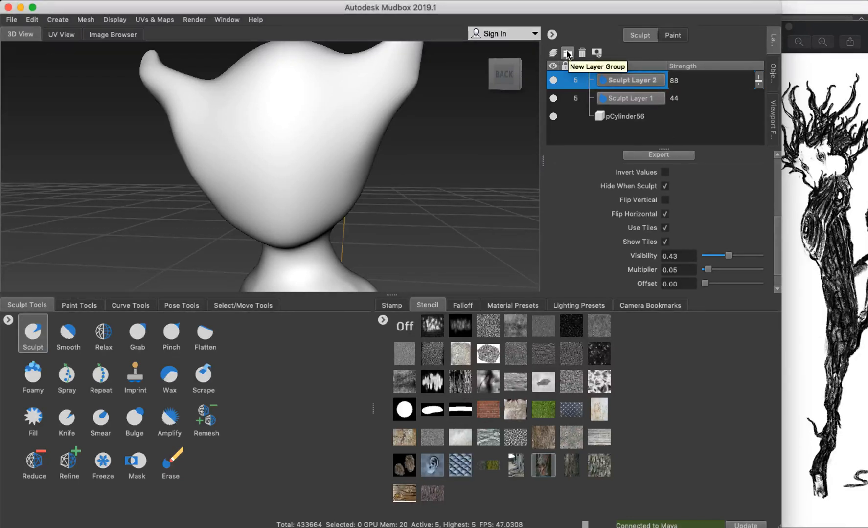
alt+right_drag(405, 156, 329, 163)
alt+drag(329, 164, 303, 181)
alt+middle_drag(302, 182, 289, 73)
alt+drag(328, 149, 316, 178)
alt+middle_drag(298, 109, 301, 140)
alt+drag(325, 190, 347, 209)
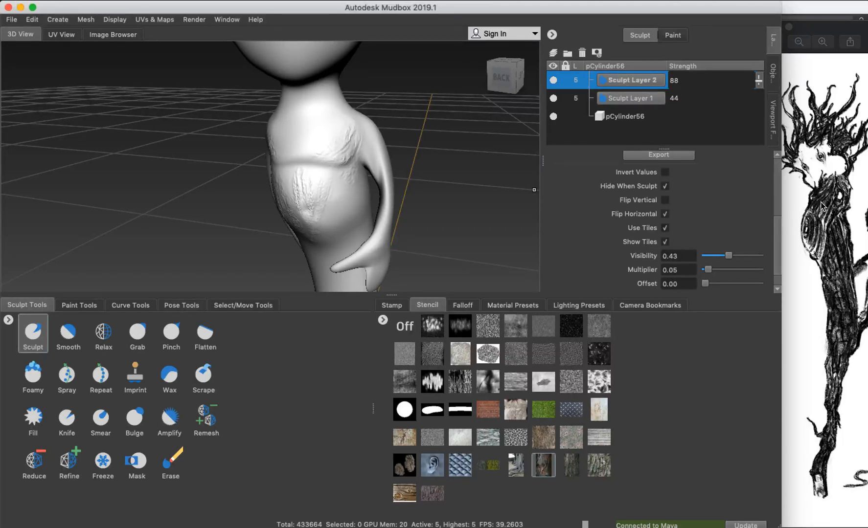
Step: Activate the cracked-stone stencil and open the file browser for adding a new stencil image
click(490, 441)
click(507, 440)
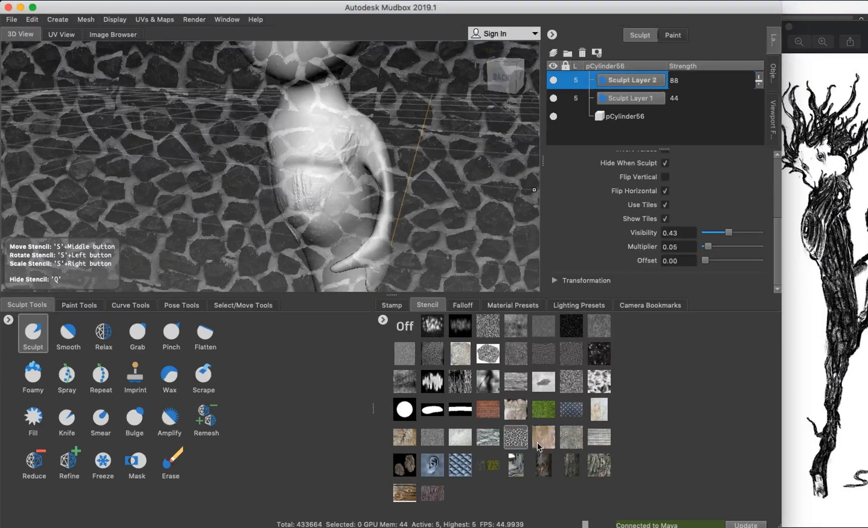
click(383, 321)
click(423, 328)
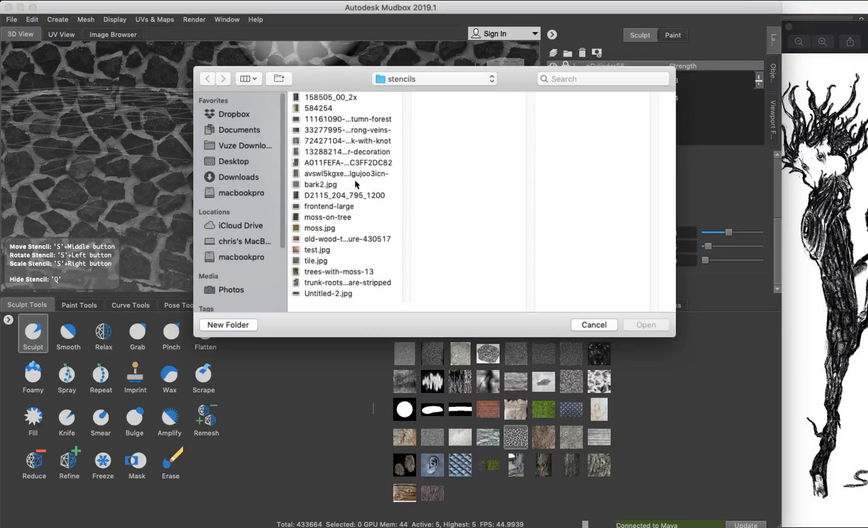
Step: Preview the bark, moss and trunk images in the stencils folder
click(337, 164)
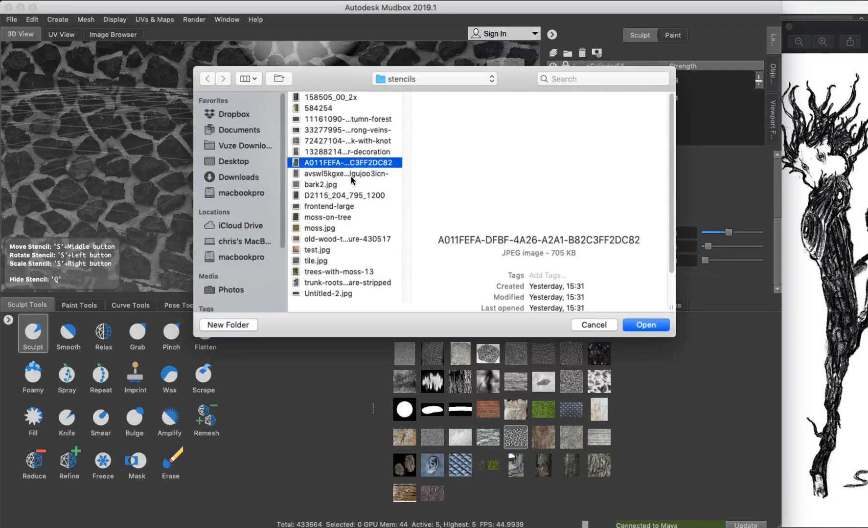
key(Up)
key(Up)
key(Up)
key(Up)
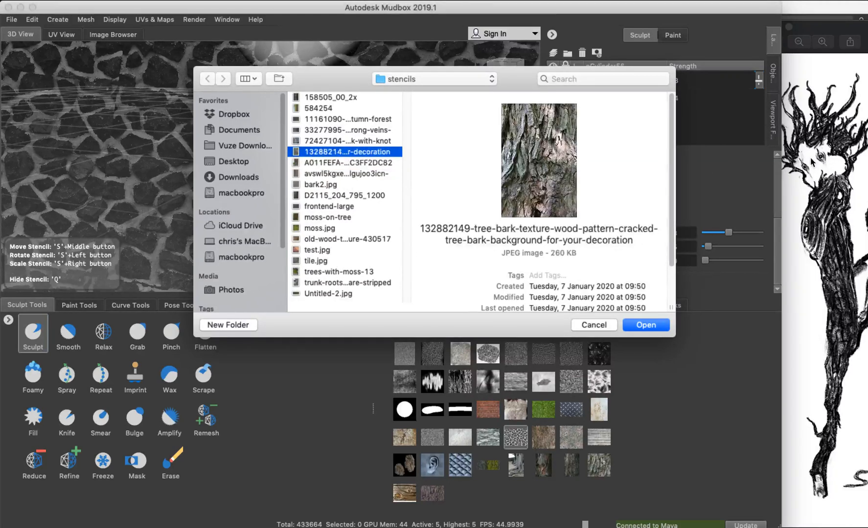
key(Up)
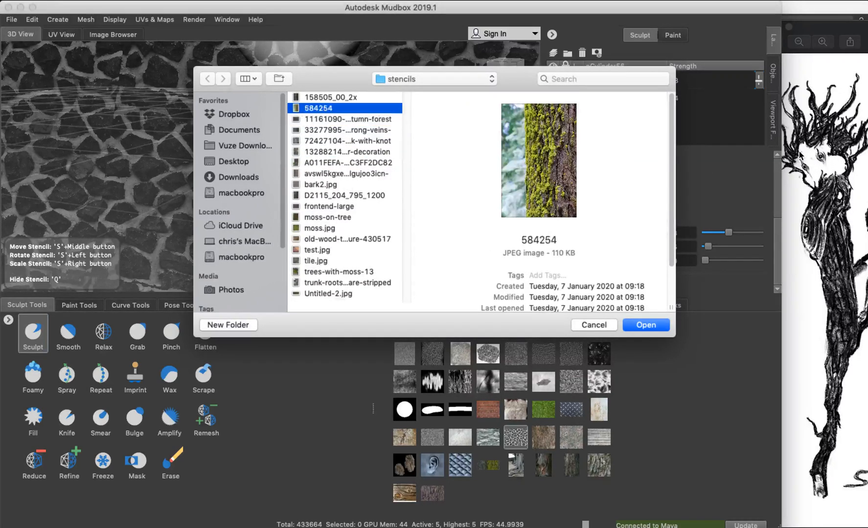
key(Up)
key(Down)
key(Down)
key(Down)
key(Down)
key(Down)
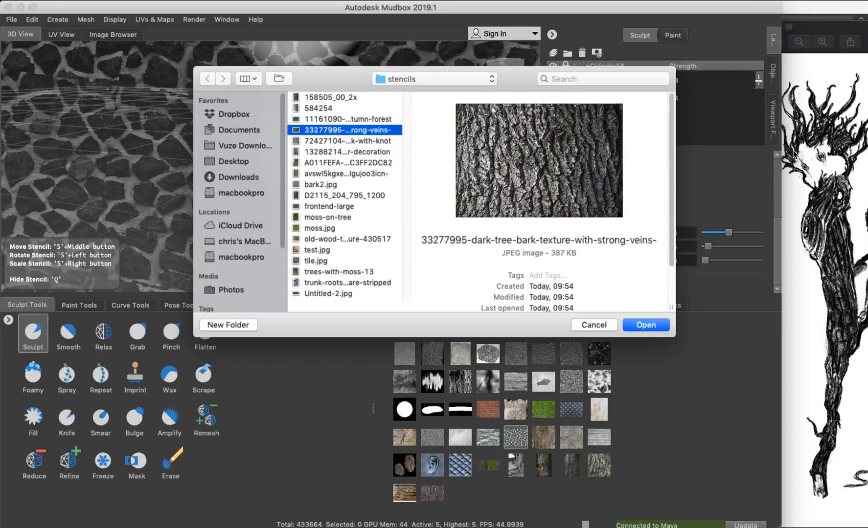
key(Down)
key(Down)
key(Down)
key(Down)
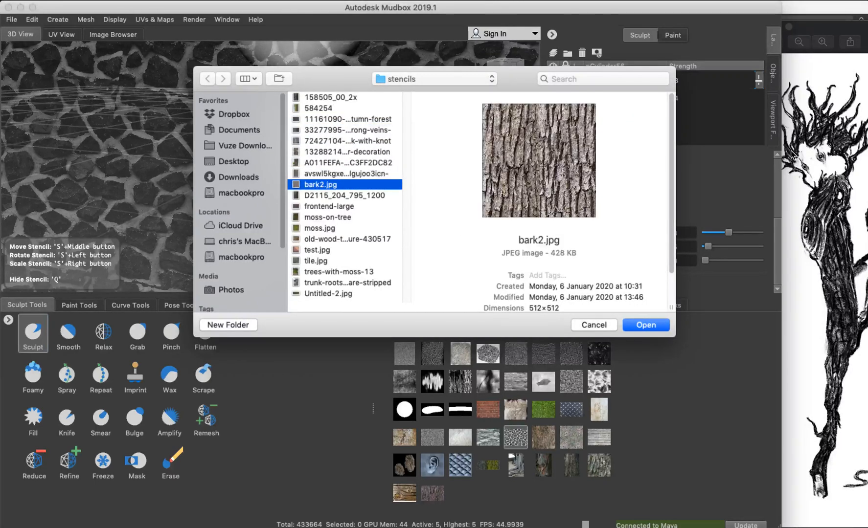
key(Down)
key(Down)
key(Down)
key(Down)
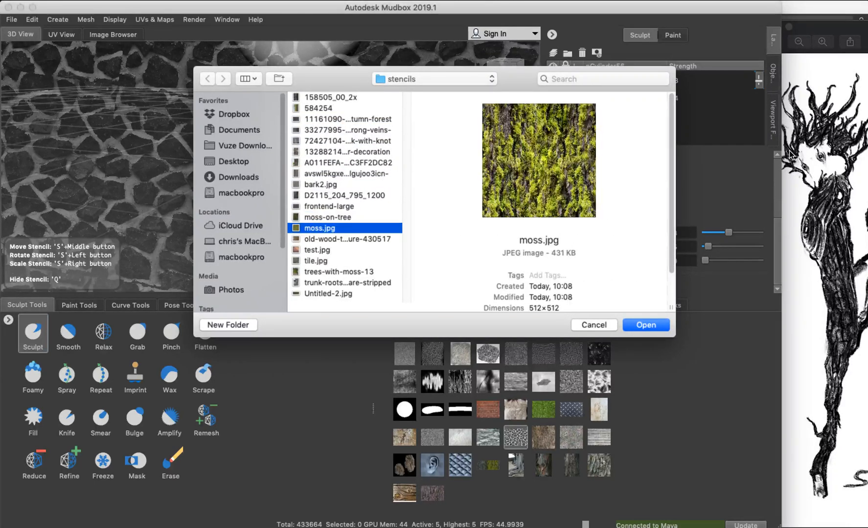
key(Down)
key(Down)
key(Down)
key(Down)
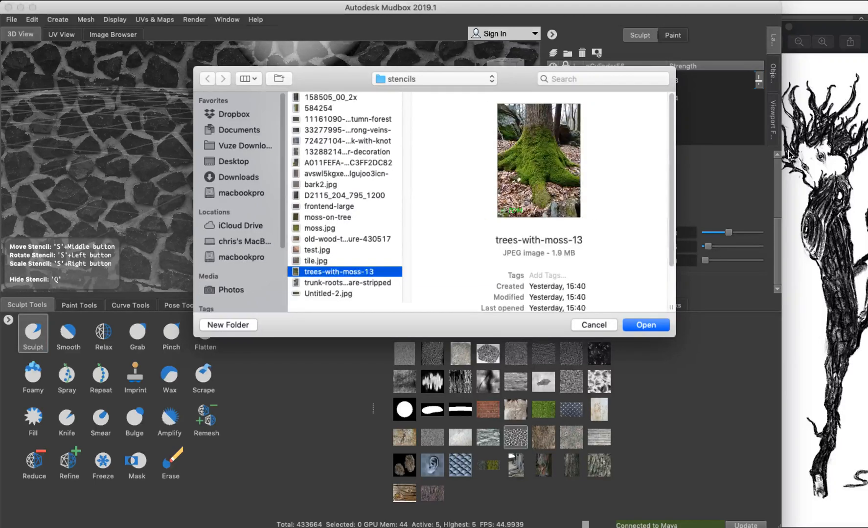
key(Down)
key(Up)
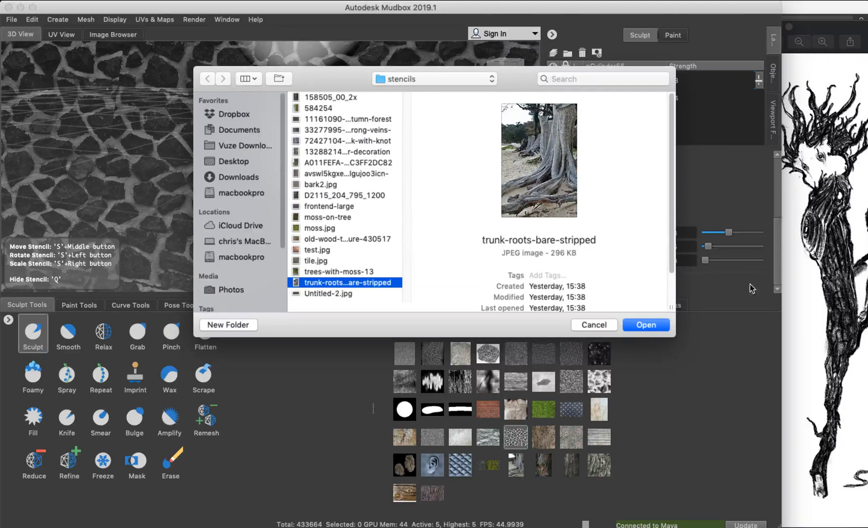
Step: Try to add the trunk-roots-bare-stripped image, and activate the existing tree-root stencil in the stencil library
click(661, 328)
click(481, 278)
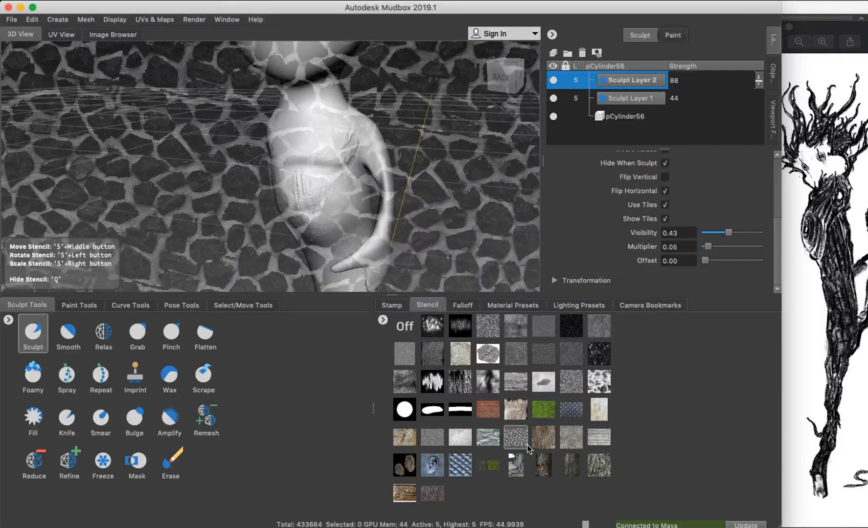
click(515, 466)
Step: Move, rotate and enlarge the tree-root stencil over the back of the head and horns
alt+middle_drag(353, 153, 345, 136)
right_drag(345, 135, 322, 183)
alt+middle_drag(322, 183, 382, 135)
drag(372, 132, 275, 182)
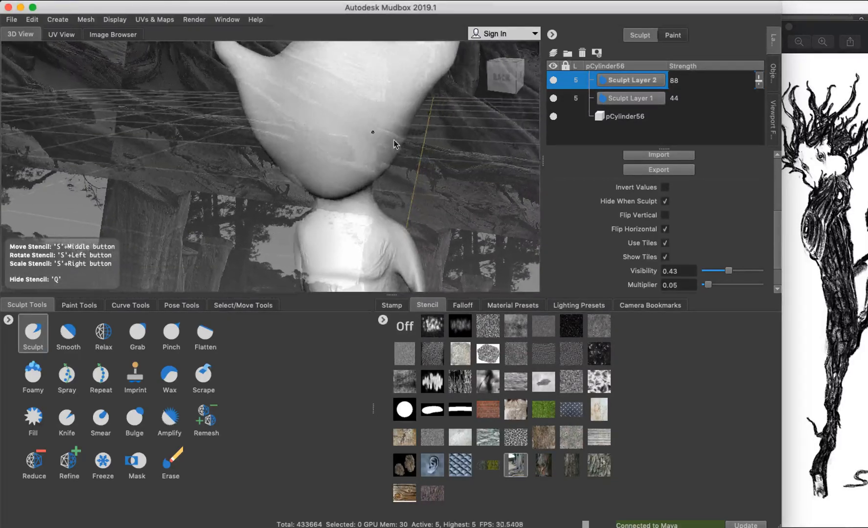
middle_drag(339, 109, 345, 174)
right_drag(345, 172, 401, 100)
middle_drag(365, 128, 394, 131)
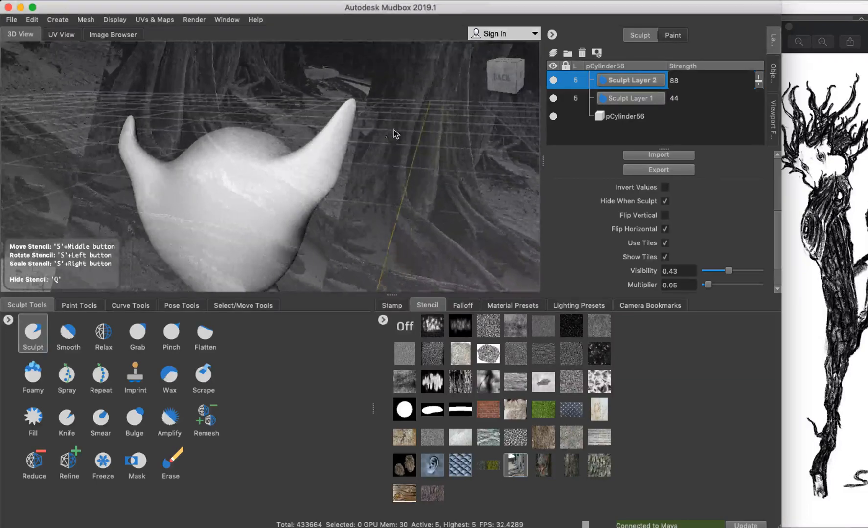
drag(396, 134, 304, 135)
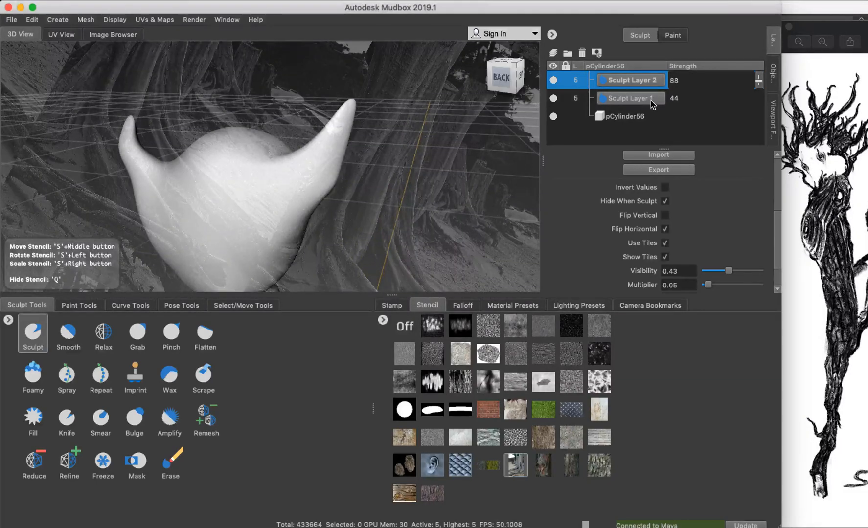
Step: Rename Sculpt Layer 1 as base layer and Sculpt Layer 2 as belly
click(619, 99)
double_click(640, 99)
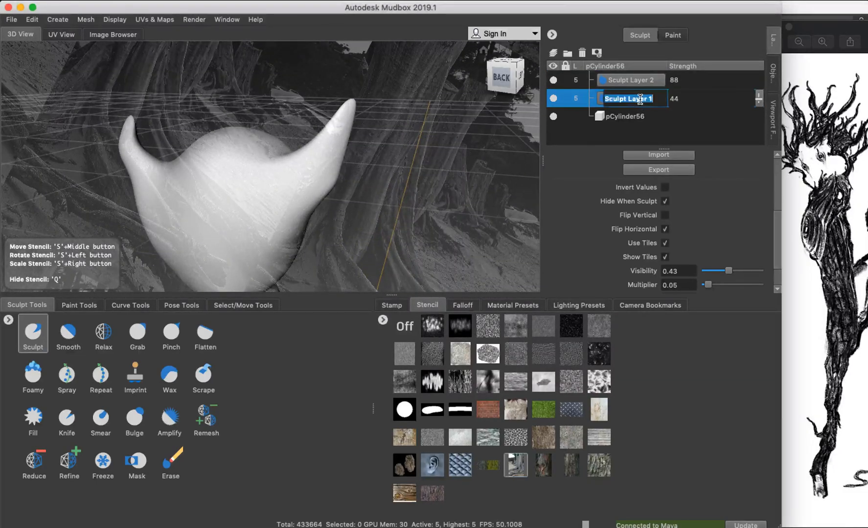
text(base)
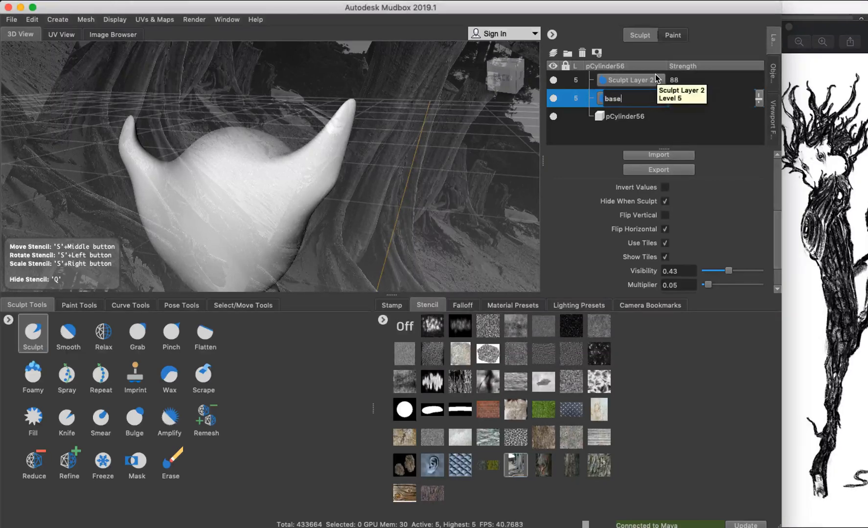
text( layer)
key(Return)
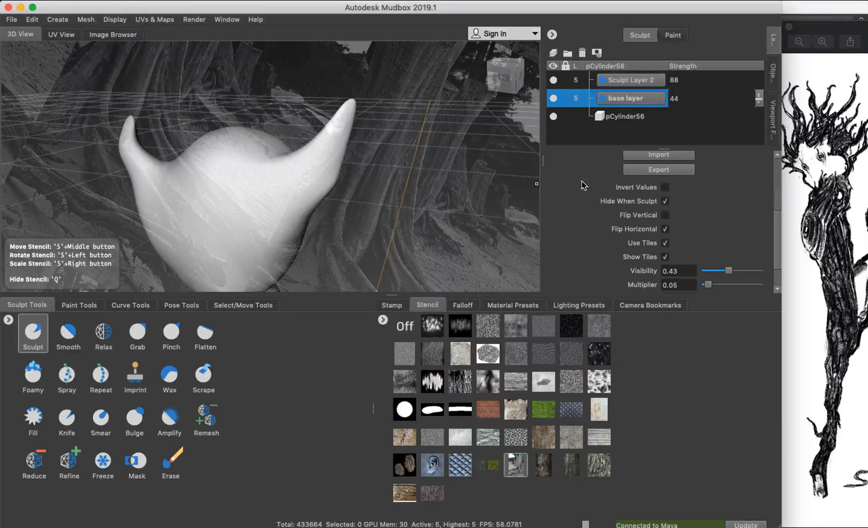
click(652, 80)
double_click(654, 77)
text(belly)
key(Return)
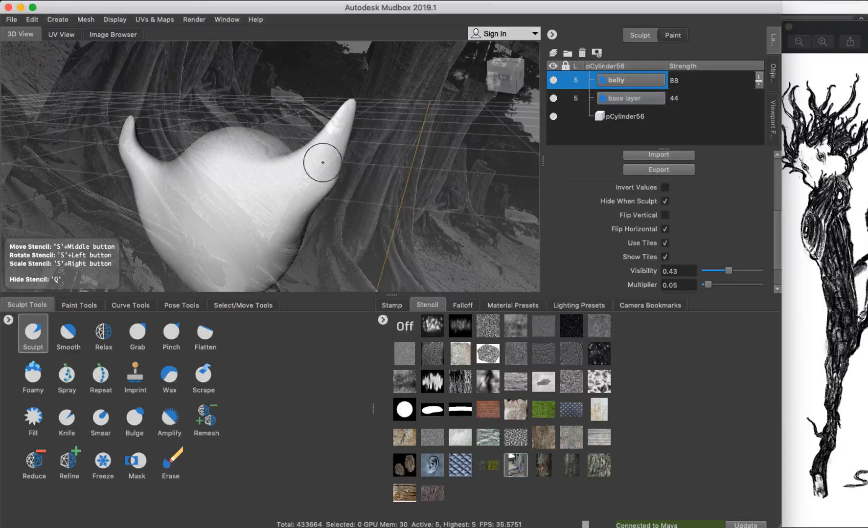
Step: Create a layer group and place the base layer and belly sculpt layers inside it
middle_drag(383, 133, 350, 135)
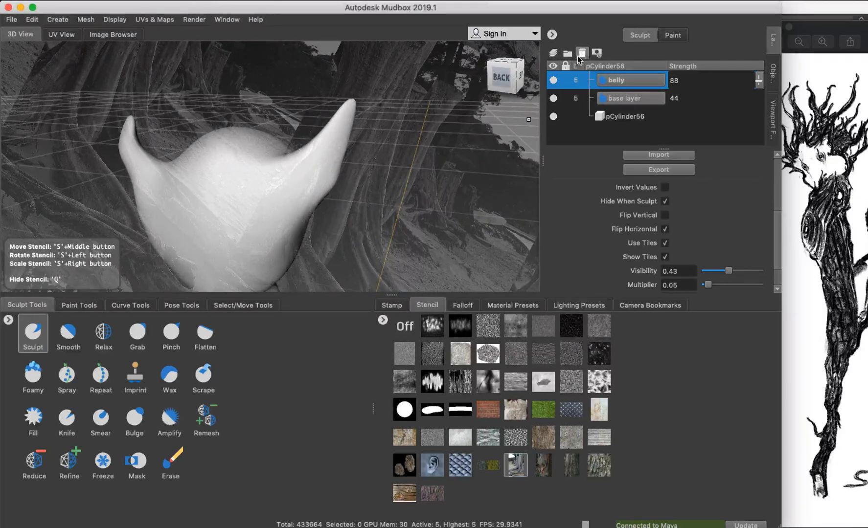
click(567, 53)
drag(630, 95, 631, 80)
drag(631, 116, 636, 84)
click(589, 79)
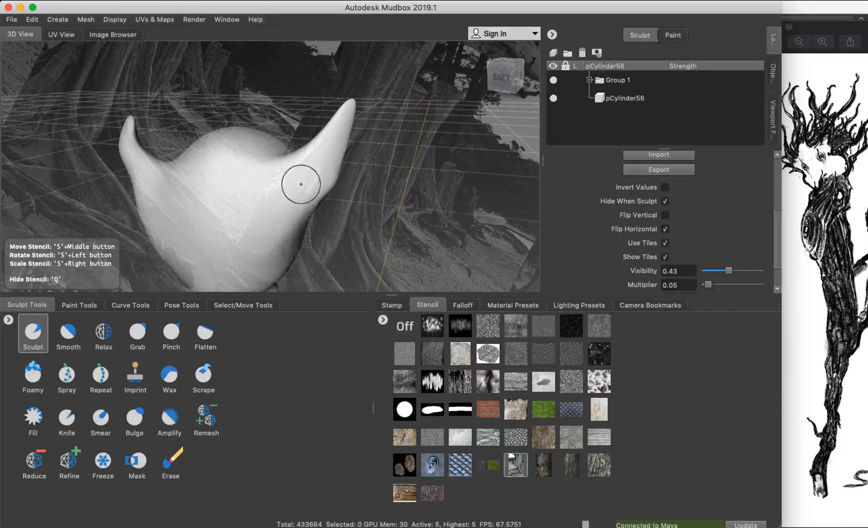
Step: Reorder the grouped sculpt layers so that base layer sits below belly
click(589, 79)
click(629, 122)
click(636, 100)
click(632, 116)
click(629, 100)
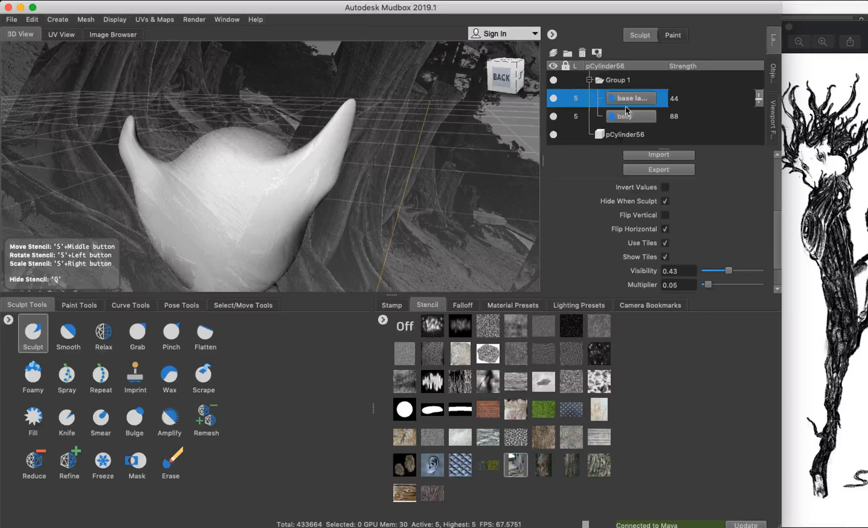
drag(627, 120, 628, 122)
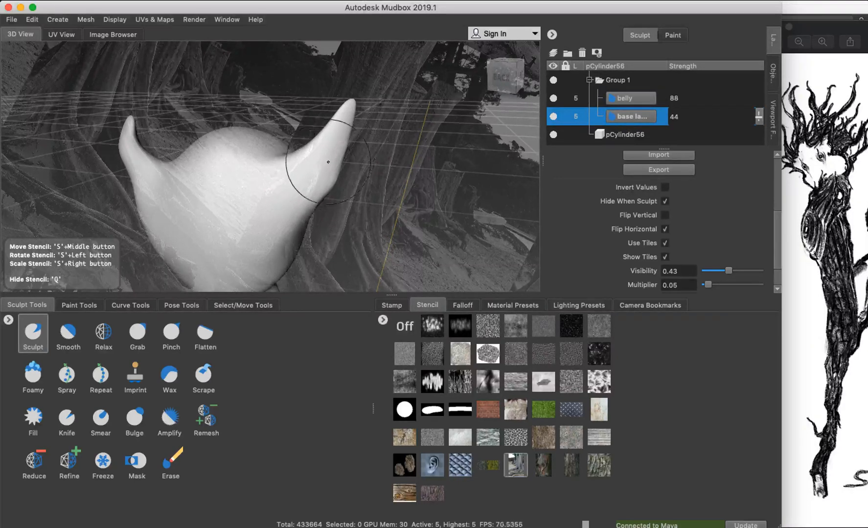
Step: Toggle the stencil overlay off and on to compare the head with and without it
key(q)
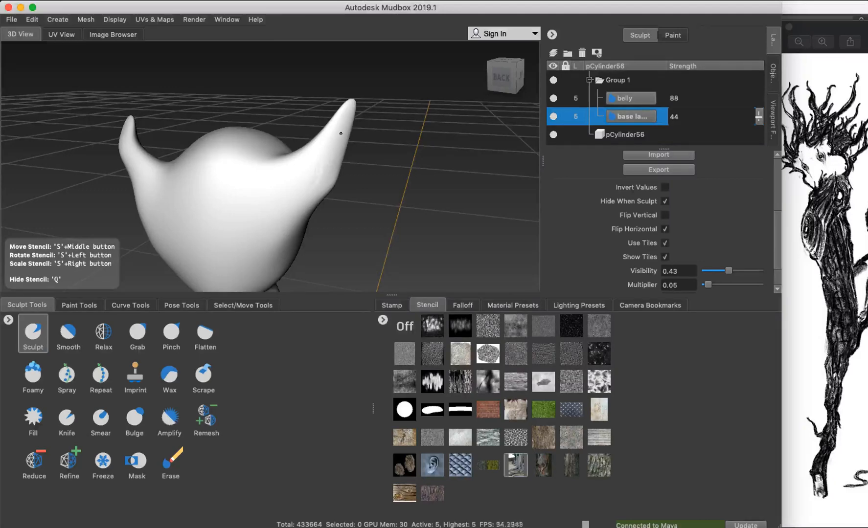
key(q)
key(q)
key(q)
key(q)
key(q)
key(q)
key(q)
key(q)
key(q)
key(q)
key(q)
key(q)
key(q)
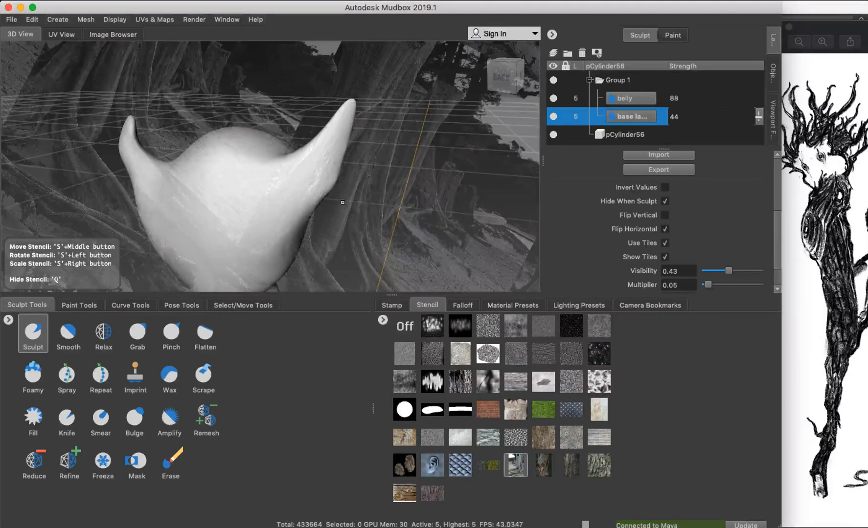
Step: Reopen the stencil image browser and go through the image previews up to Untitled-2.jpg
alt+drag(331, 184, 220, 184)
alt+middle_drag(220, 184, 278, 176)
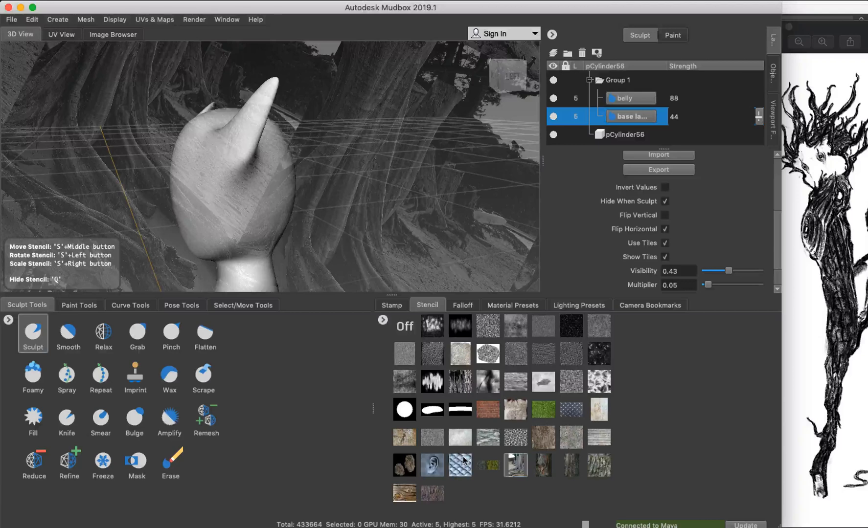
click(383, 322)
click(401, 327)
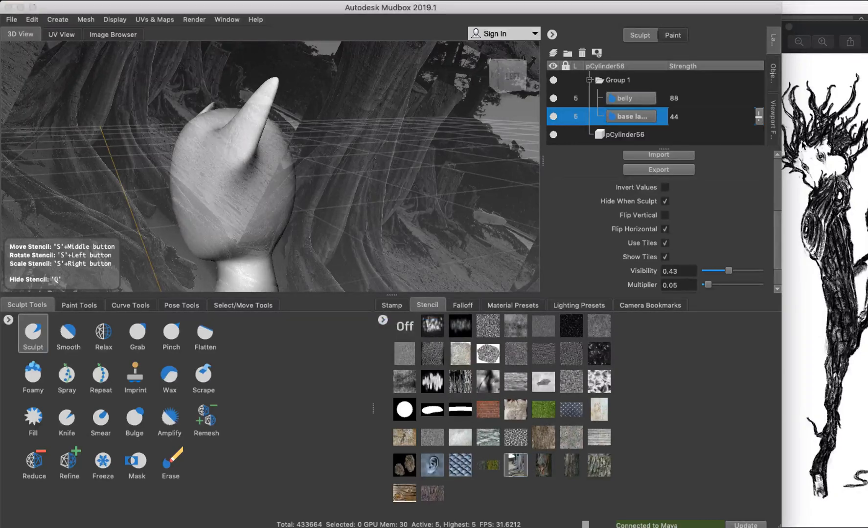
click(356, 184)
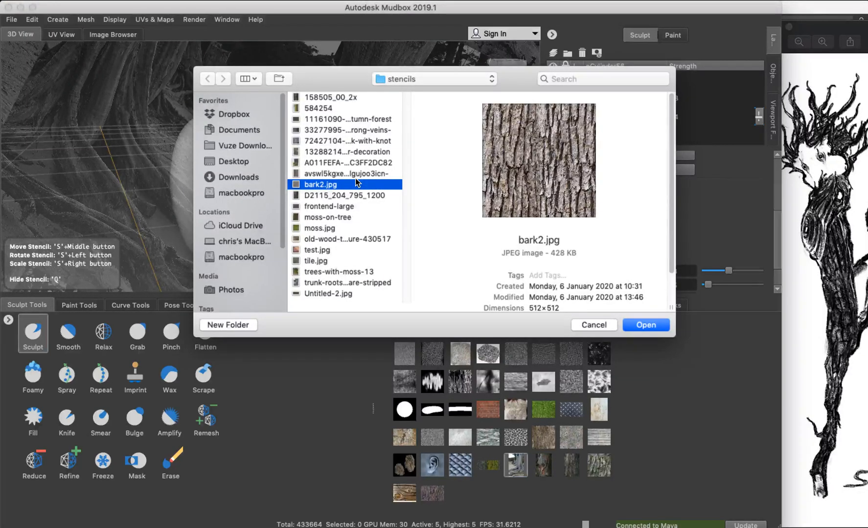
key(Up)
key(Up)
key(Up)
key(Up)
key(Up)
key(Up)
key(Up)
key(Down)
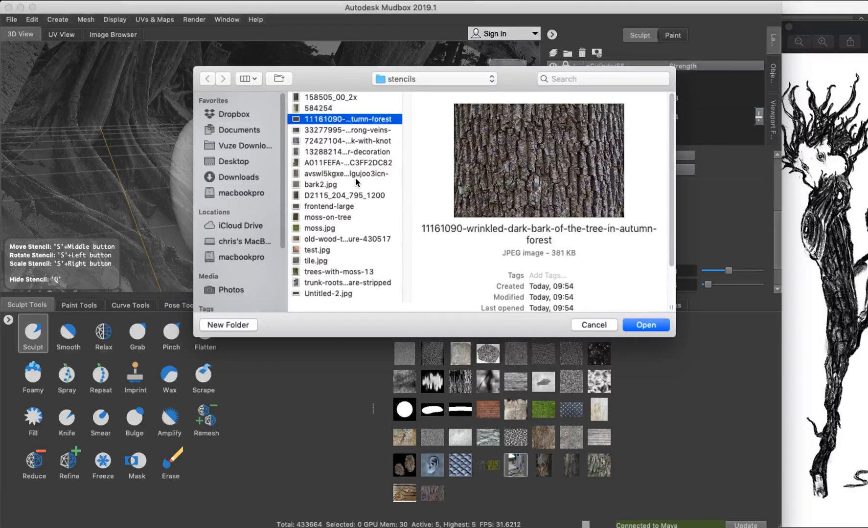
key(Up)
key(Up)
key(Down)
key(Down)
key(Down)
key(Down)
key(Down)
key(Down)
key(Down)
key(Down)
key(Down)
key(Down)
key(Down)
key(Down)
key(Down)
key(Down)
key(Down)
key(Down)
key(Down)
key(Down)
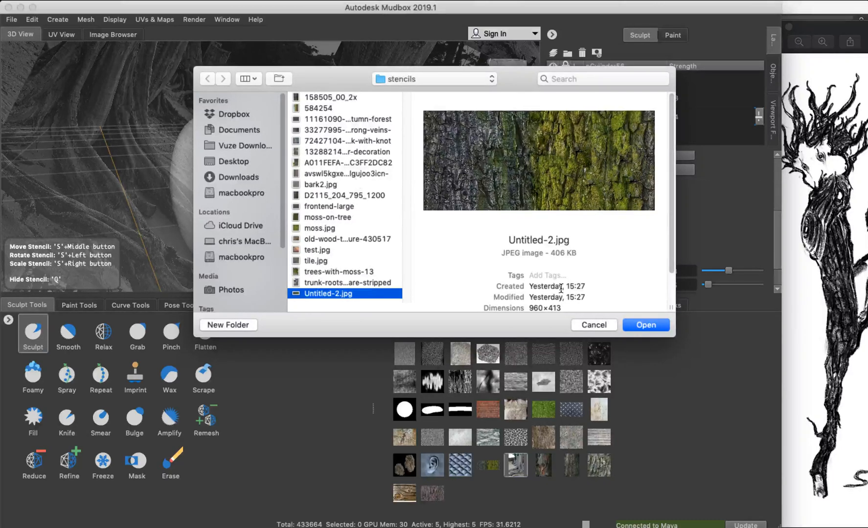
key(Return)
Step: Frame the horn from behind and sculpt the tree-root texture onto it on the base layer
mouse_move(270, 173)
alt+mouse_down()
mouse_move(372, 177)
mouse_move(362, 84)
mouse_move(247, 142)
mouse_move(399, 146)
mouse_move(335, 135)
alt+mouse_up()
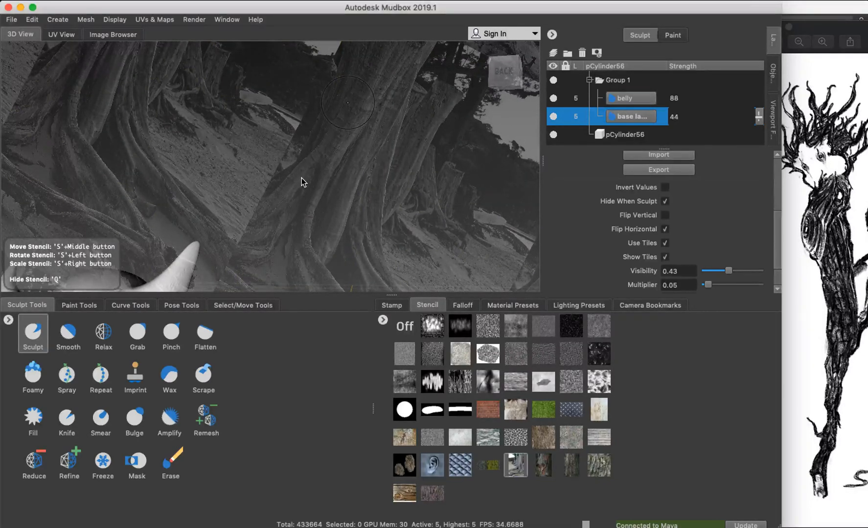
key(a)
alt+right_drag(283, 124, 360, 105)
alt+middle_drag(292, 64, 278, 182)
alt+right_drag(269, 214, 635, 208)
mouse_move(396, 233)
alt+middle_down()
mouse_move(355, 183)
mouse_move(350, 188)
alt+middle_up()
mouse_move(339, 176)
alt+mouse_down()
mouse_move(324, 186)
mouse_move(353, 152)
mouse_move(351, 163)
mouse_move(353, 136)
mouse_move(405, 122)
alt+mouse_up()
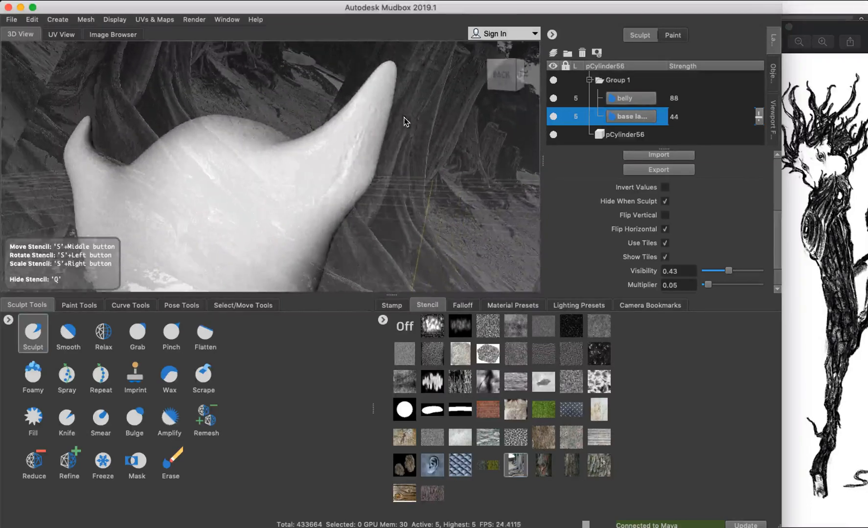
mouse_move(349, 178)
alt+mouse_down()
mouse_move(364, 133)
mouse_move(363, 163)
mouse_move(381, 158)
mouse_move(315, 203)
mouse_move(327, 218)
mouse_move(441, 139)
mouse_move(300, 218)
mouse_move(348, 181)
alt+mouse_up()
mouse_move(357, 128)
mouse_down()
mouse_move(347, 168)
mouse_move(327, 195)
mouse_move(312, 164)
mouse_up()
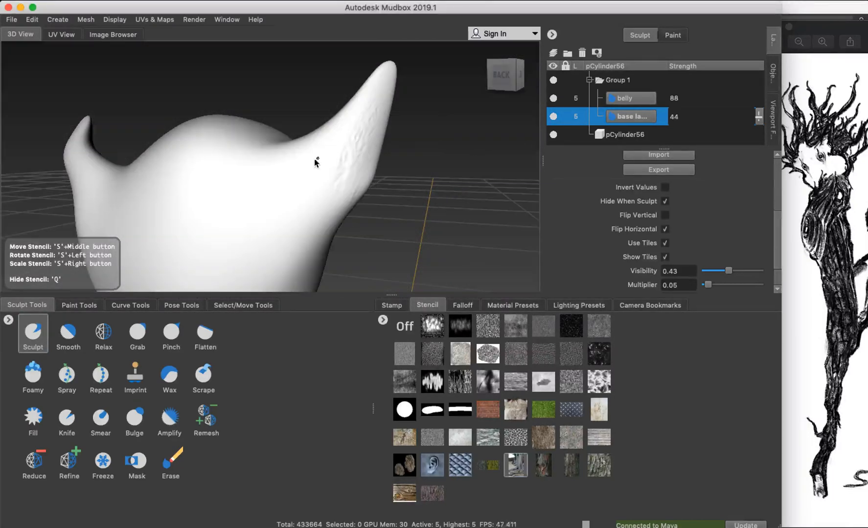
drag(356, 123, 321, 228)
mouse_move(380, 103)
mouse_down()
mouse_move(327, 219)
mouse_move(355, 179)
mouse_move(391, 159)
mouse_up()
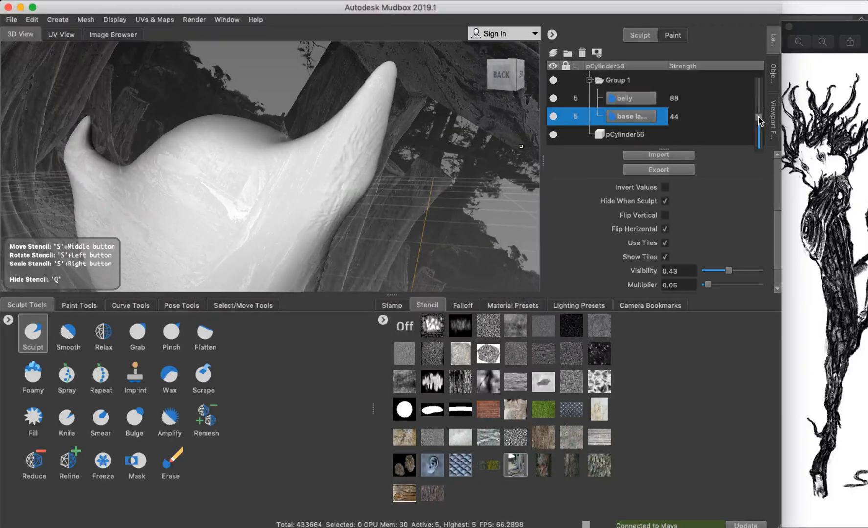
Step: Set the base layer's strength to 39 and add a new sculpt layer above it named horma
drag(760, 92, 758, 145)
drag(769, 100, 771, 130)
click(554, 52)
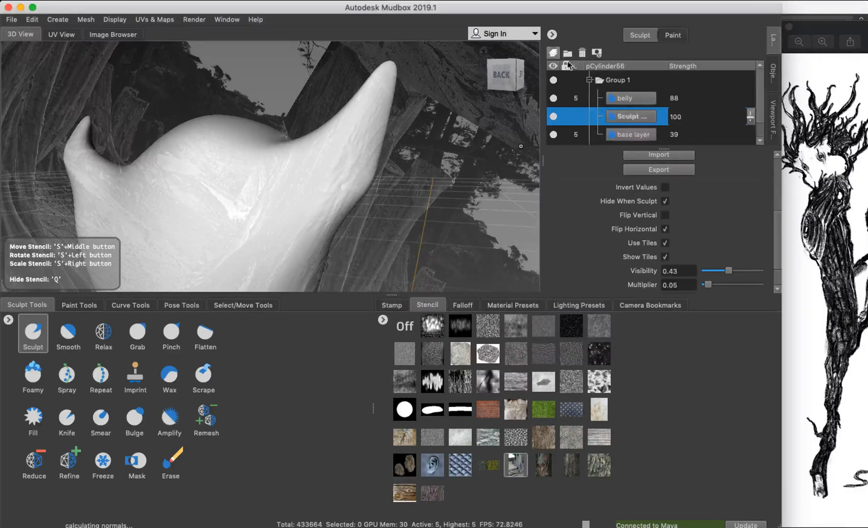
double_click(632, 118)
text(horns)
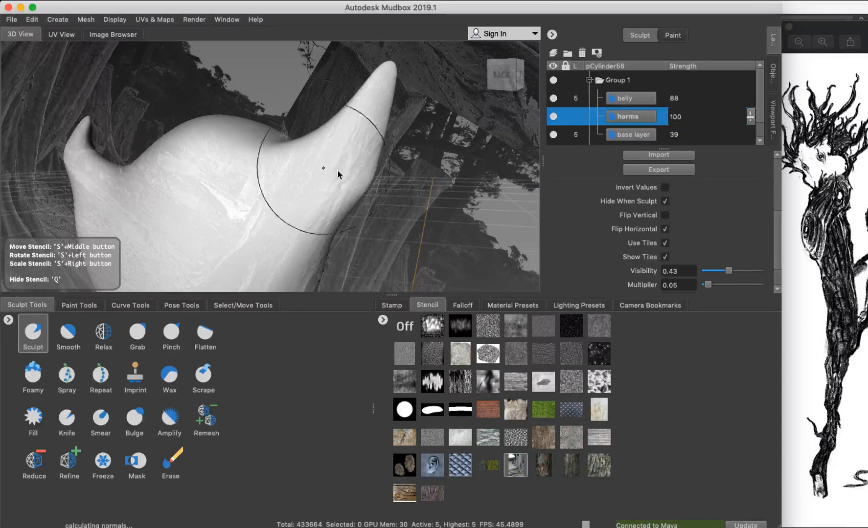
Step: Sculpt the tree-root texture along the horn on the horma layer and reposition the stencil
drag(341, 167, 318, 210)
drag(343, 157, 321, 187)
drag(365, 103, 332, 191)
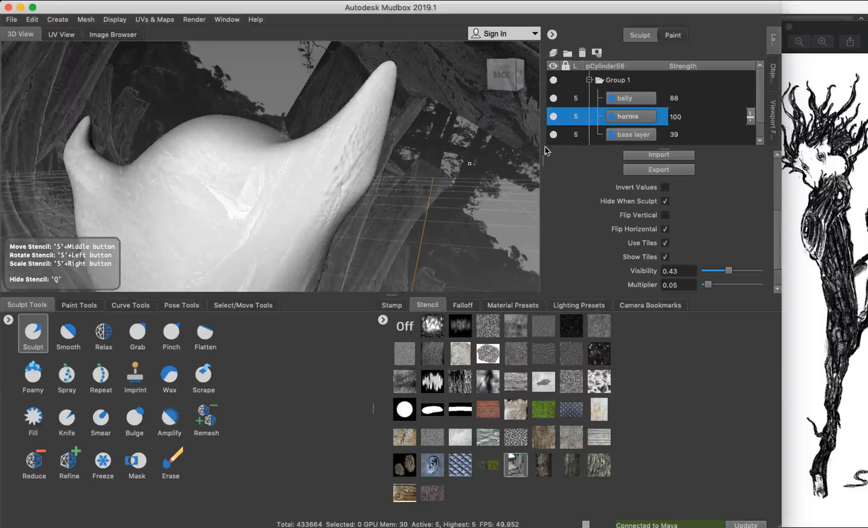
middle_drag(358, 158, 393, 146)
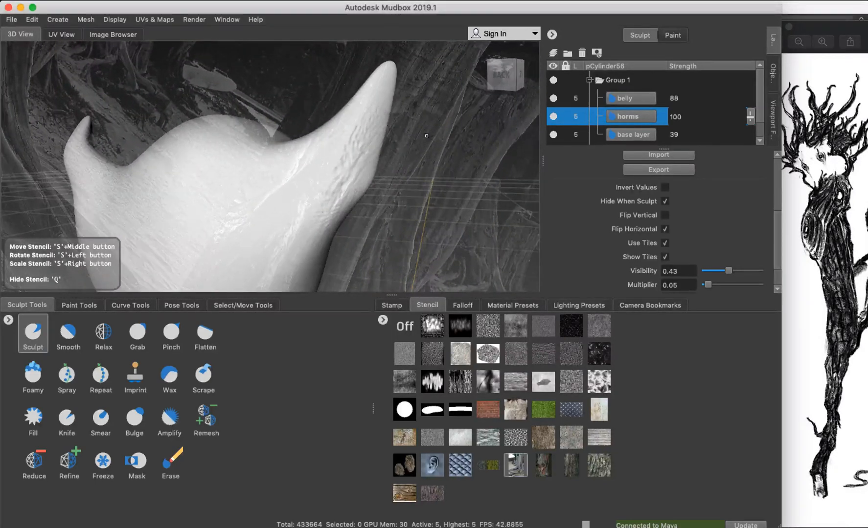
Step: Delete the horma layer and add a new sculpt layer above the base layer in Group 1
right_click(638, 120)
click(674, 162)
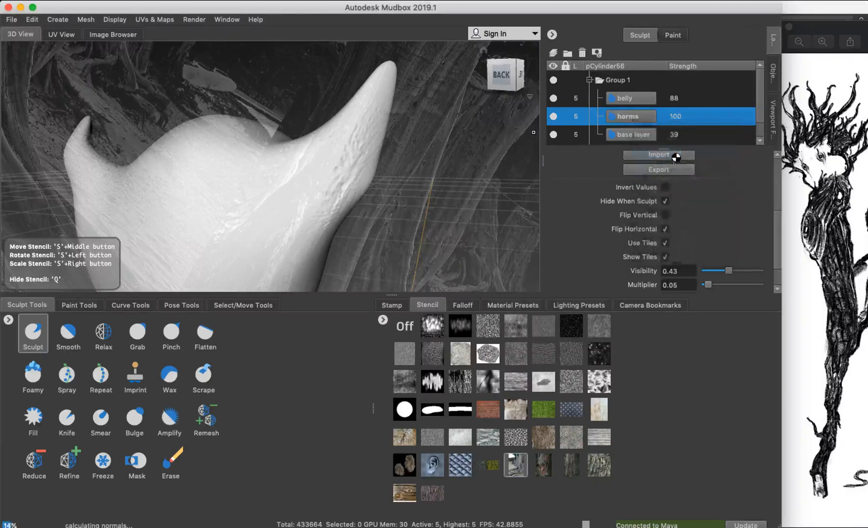
click(553, 53)
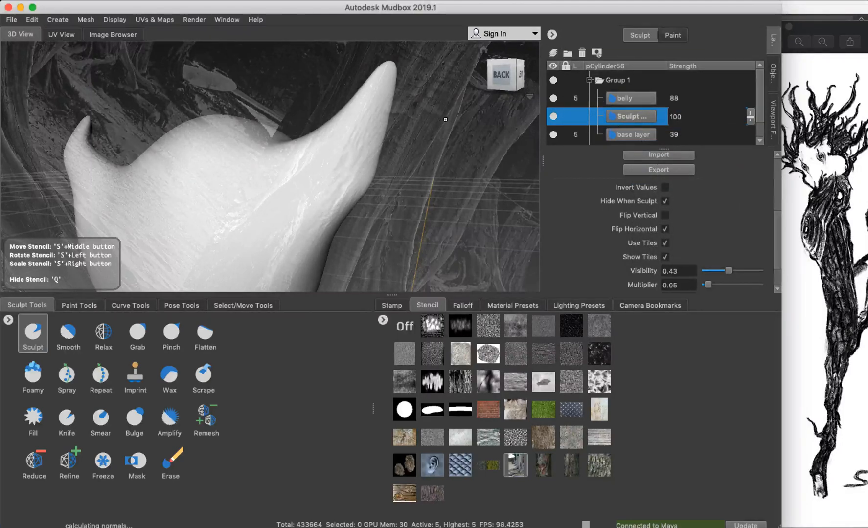
Step: Sculpt the tree-root texture along the back of the horn on the new layer and shift the stencil over it
drag(339, 146, 356, 127)
drag(321, 181, 341, 190)
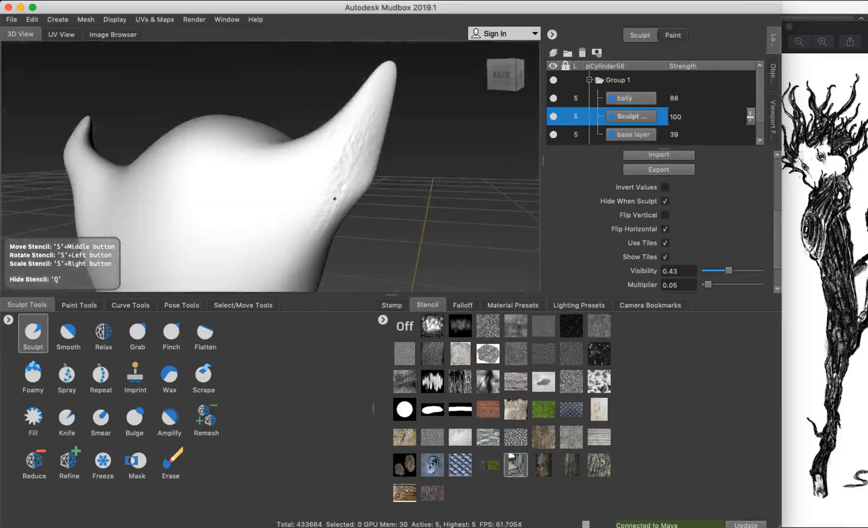
mouse_move(367, 137)
mouse_down()
mouse_move(372, 108)
mouse_move(339, 192)
mouse_move(361, 130)
mouse_move(324, 168)
mouse_up()
mouse_move(373, 109)
middle_down()
mouse_move(364, 114)
mouse_move(360, 97)
mouse_move(349, 98)
middle_up()
mouse_move(301, 150)
mouse_down()
mouse_move(359, 132)
mouse_move(328, 194)
mouse_move(303, 159)
mouse_move(340, 115)
mouse_move(350, 128)
mouse_move(346, 149)
mouse_move(328, 83)
mouse_move(290, 10)
mouse_move(293, 39)
mouse_up()
mouse_move(315, 173)
mouse_down()
mouse_move(332, 149)
mouse_move(301, 197)
mouse_move(322, 193)
mouse_move(303, 218)
mouse_move(322, 204)
mouse_up()
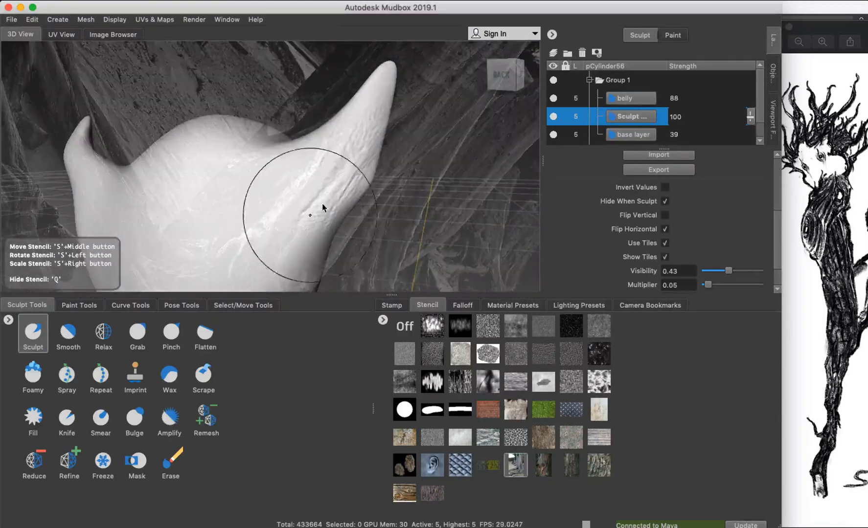
Step: Turn on Invert Values for the stencil and sculpt the inverted root texture from the horn's tip down to its base
click(665, 188)
drag(365, 157, 358, 168)
drag(322, 210, 335, 189)
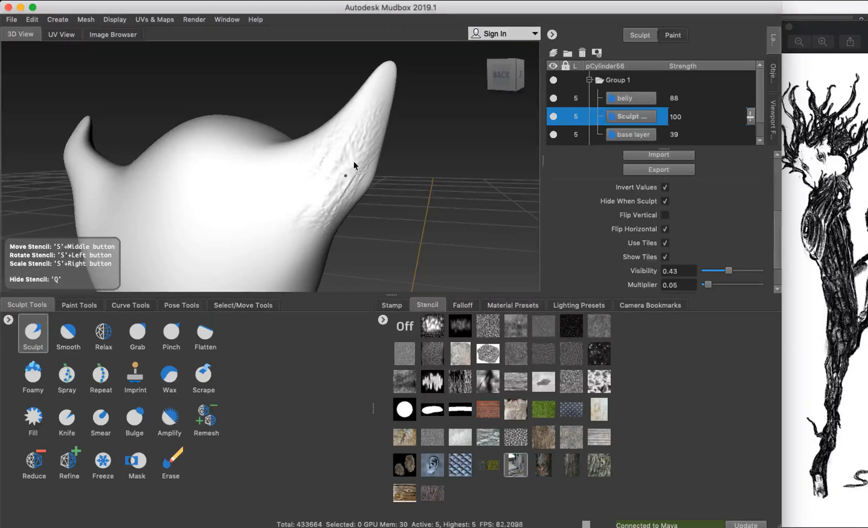
drag(362, 155, 309, 220)
drag(353, 112, 318, 181)
drag(370, 88, 300, 162)
Step: Align the stencil over the horn's front side and set its visibility to 1.00
key(q)
alt+drag(456, 175, 175, 167)
key(q)
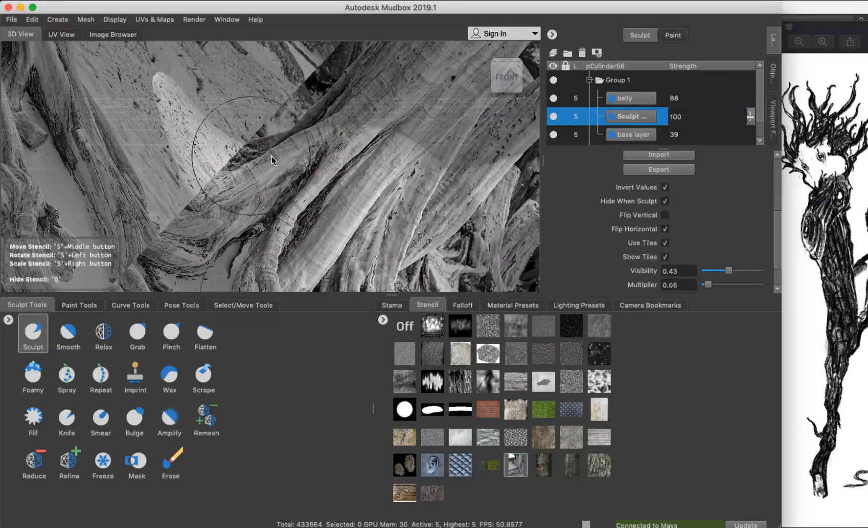
drag(318, 162, 457, 183)
drag(729, 273, 760, 271)
Step: Sculpt the inverted root texture onto the horn's front side, moving the stencil so its grain follows the horn
mouse_move(250, 204)
mouse_down()
mouse_move(280, 165)
mouse_move(339, 142)
mouse_move(269, 125)
mouse_move(282, 149)
mouse_move(232, 184)
mouse_move(228, 171)
mouse_up()
key(q)
key(q)
key(q)
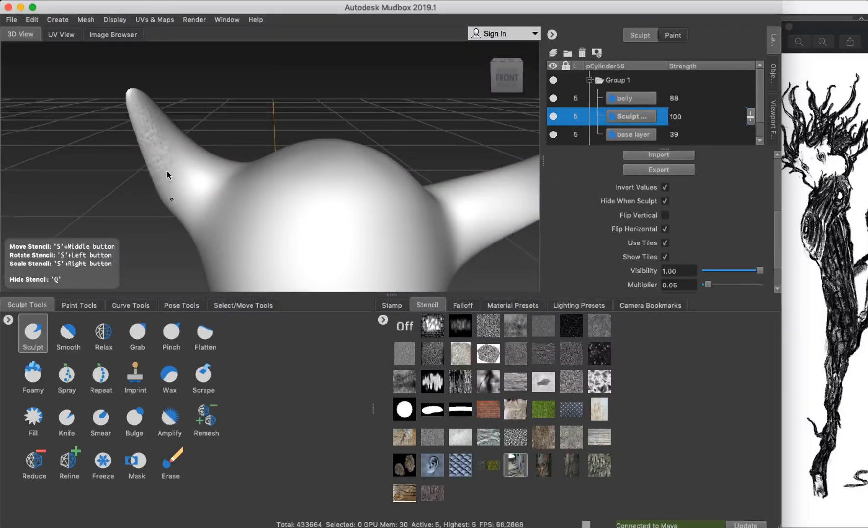
drag(178, 189, 154, 148)
key(q)
middle_drag(191, 153, 216, 138)
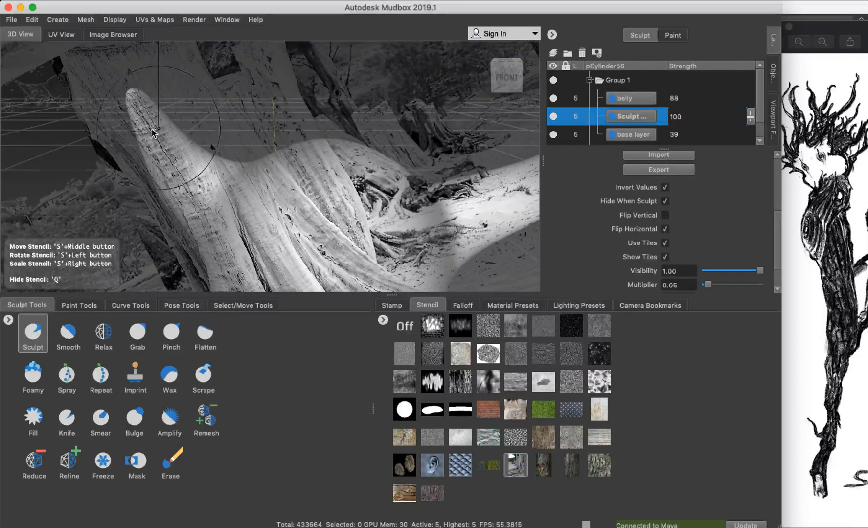
drag(146, 117, 141, 107)
drag(166, 154, 169, 161)
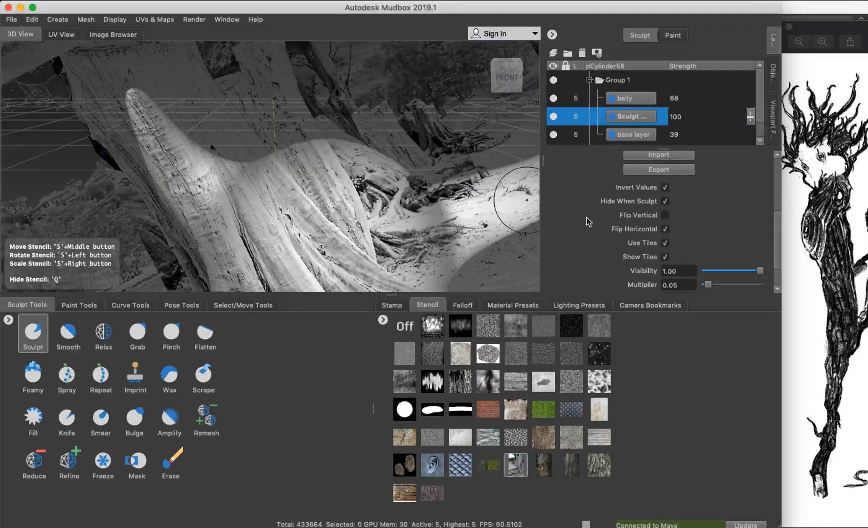
Step: Turn off Invert Values and sculpt the root texture down the horn's front to its base, repositioning the stencil between strokes
click(664, 188)
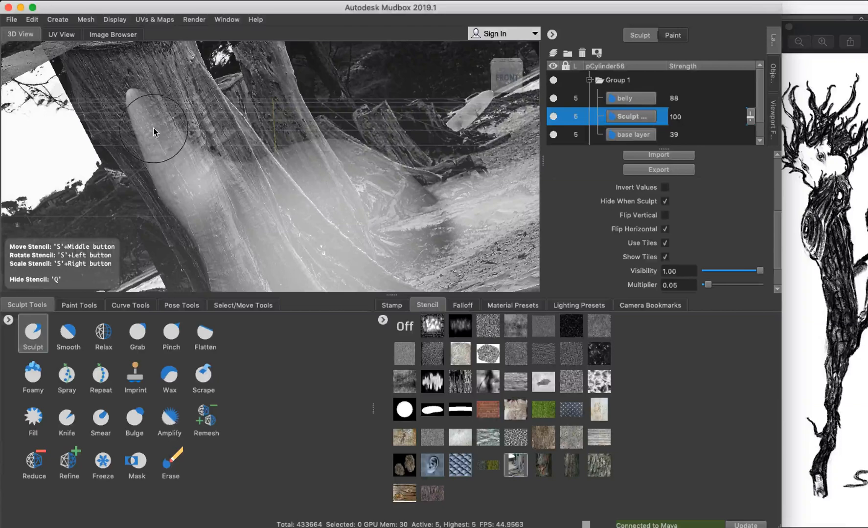
drag(148, 131, 149, 133)
drag(181, 194, 188, 219)
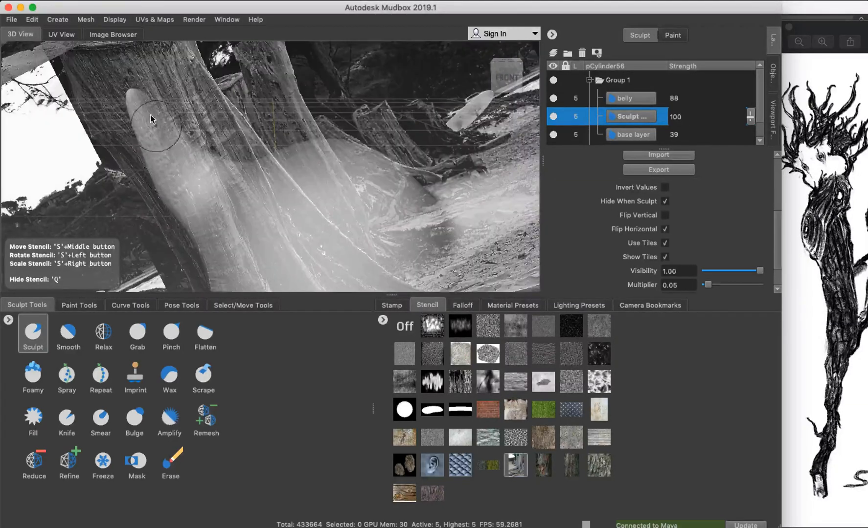
middle_drag(197, 133, 127, 85)
drag(191, 157, 176, 186)
mouse_move(176, 187)
middle_down()
mouse_move(190, 178)
mouse_move(301, 256)
mouse_move(196, 173)
mouse_move(214, 186)
middle_up()
mouse_move(158, 142)
mouse_down()
mouse_move(191, 197)
mouse_move(185, 179)
mouse_move(223, 205)
mouse_up()
drag(183, 161, 226, 194)
drag(209, 161, 233, 188)
mouse_move(247, 172)
mouse_down()
mouse_move(260, 183)
mouse_move(276, 153)
mouse_up()
key(q)
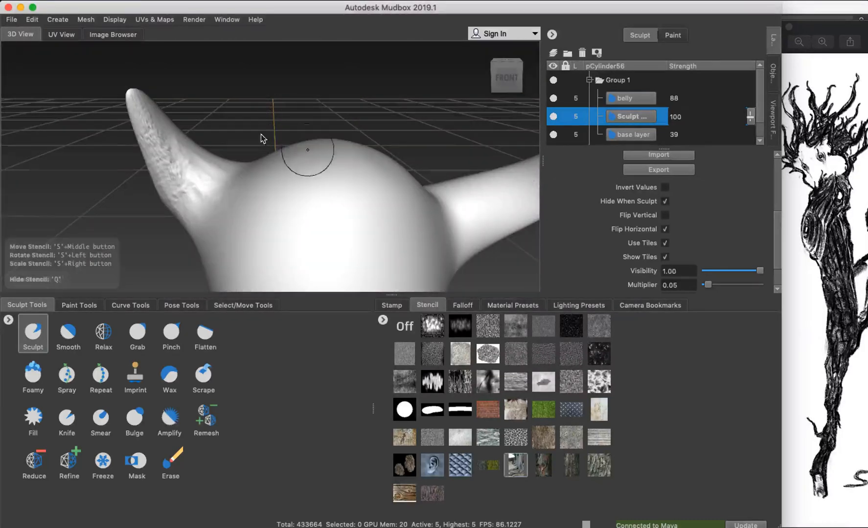
Step: Align the stencil over the back of the other horn and sculpt the root texture from its tip down to the base
alt+right_drag(307, 156, 230, 139)
alt+drag(231, 139, 513, 158)
alt+drag(258, 165, 250, 147)
key(q)
middle_drag(191, 169, 208, 104)
mouse_move(182, 154)
mouse_down()
mouse_move(188, 129)
mouse_move(198, 153)
mouse_move(163, 144)
mouse_move(151, 157)
mouse_up()
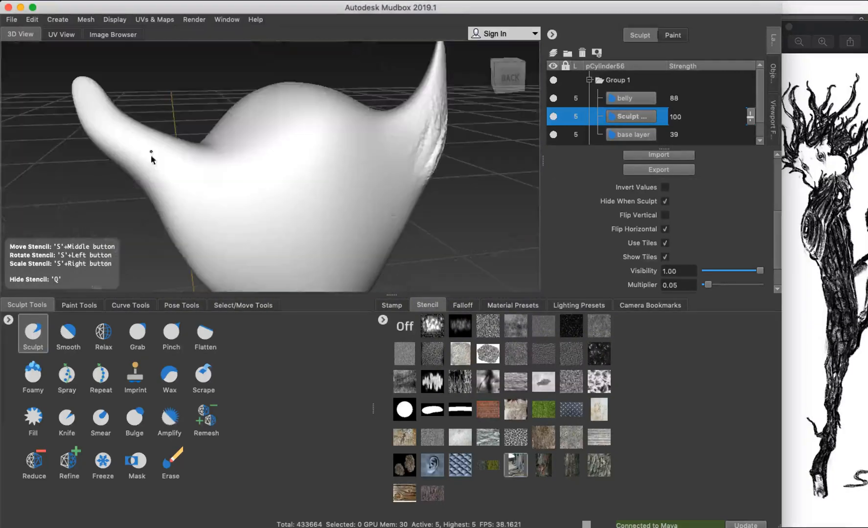
drag(84, 93, 109, 140)
drag(147, 173, 154, 184)
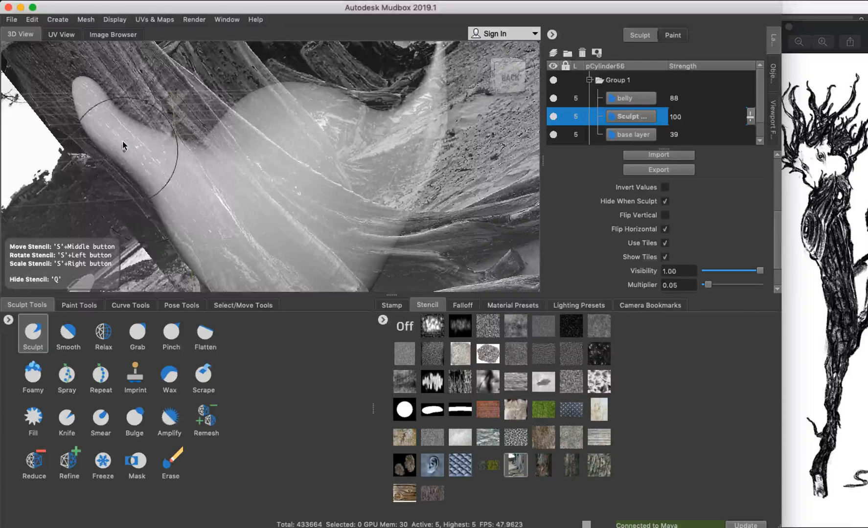
drag(122, 141, 171, 190)
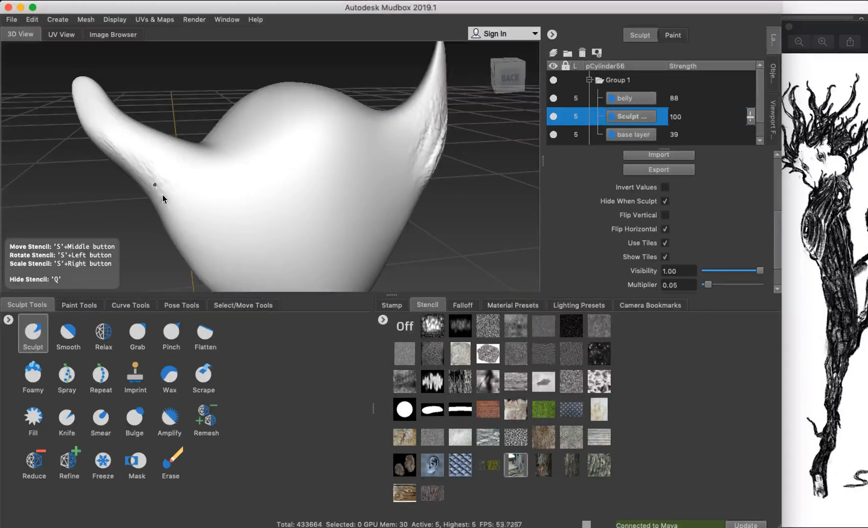
drag(151, 158, 229, 166)
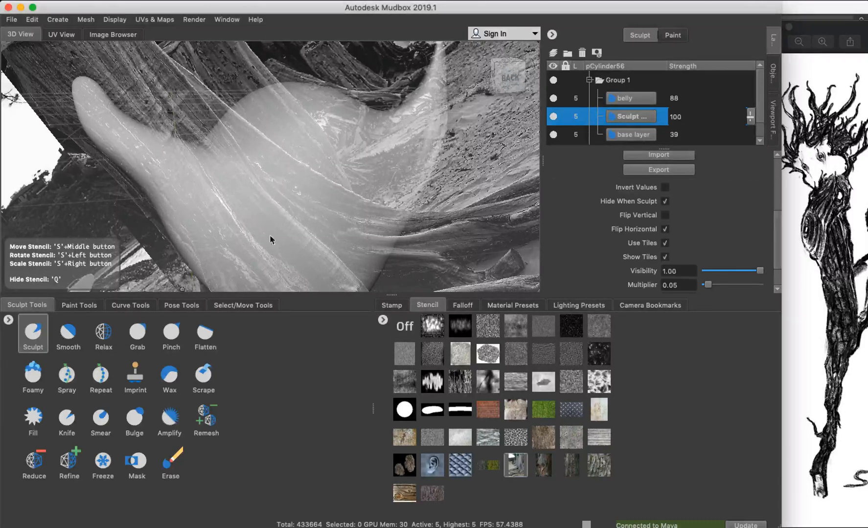
Step: Display the set of paint tools
click(80, 305)
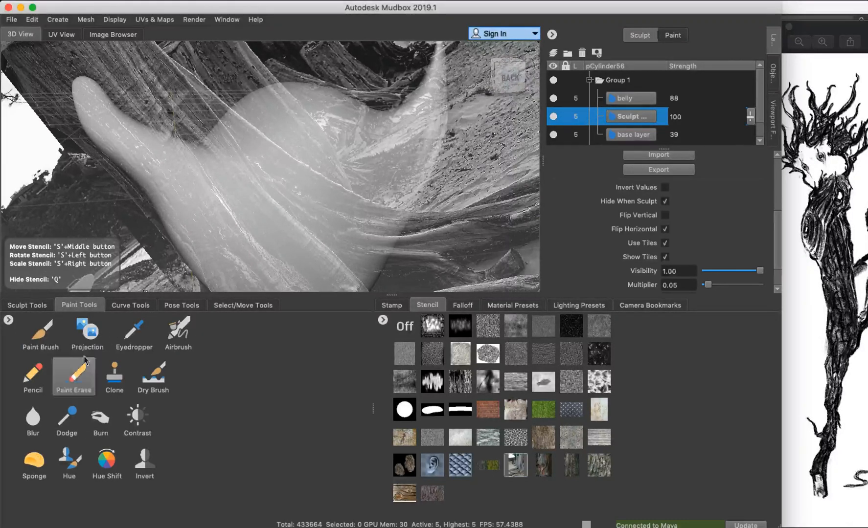